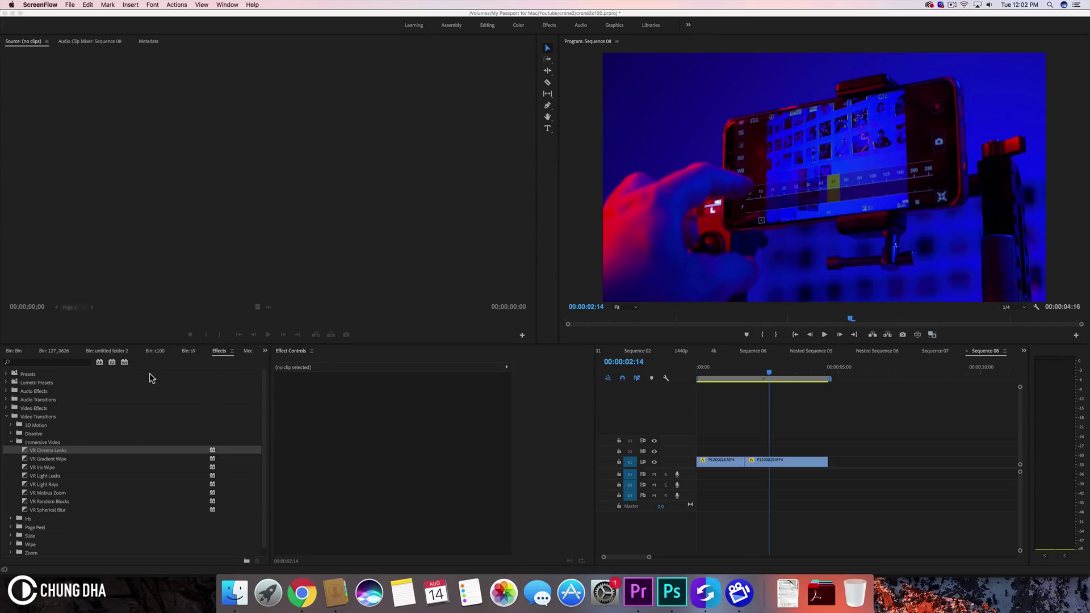
Expand Video Transitions and open the Immersive Video folder to list the VR transitions.
{"action": "left_click", "coordinate": [35, 421]}
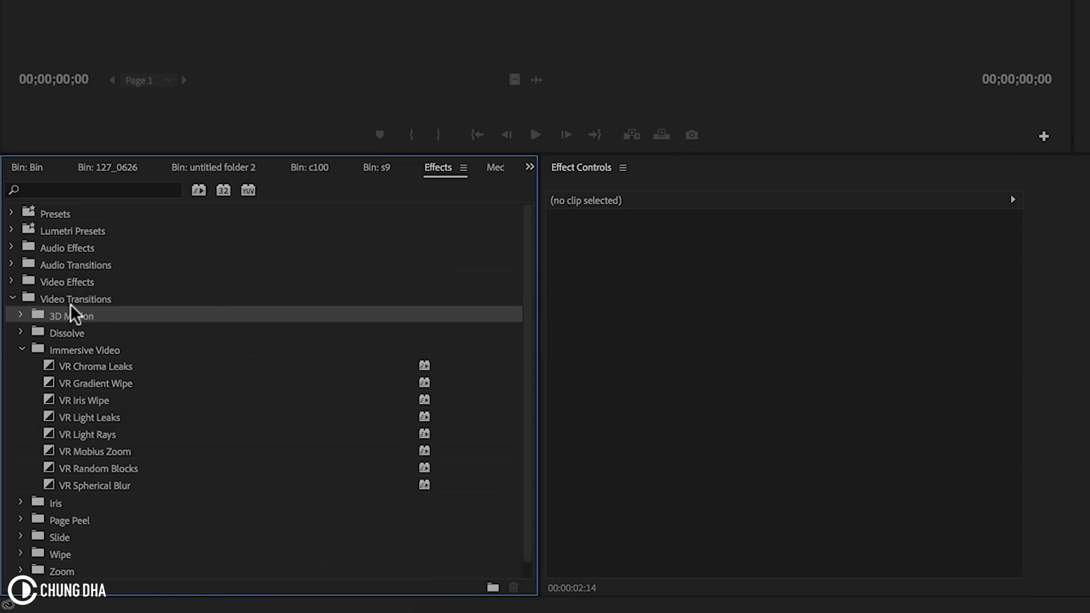
{"action": "left_click", "coordinate": [90, 298]}
{"action": "left_click", "coordinate": [97, 350]}
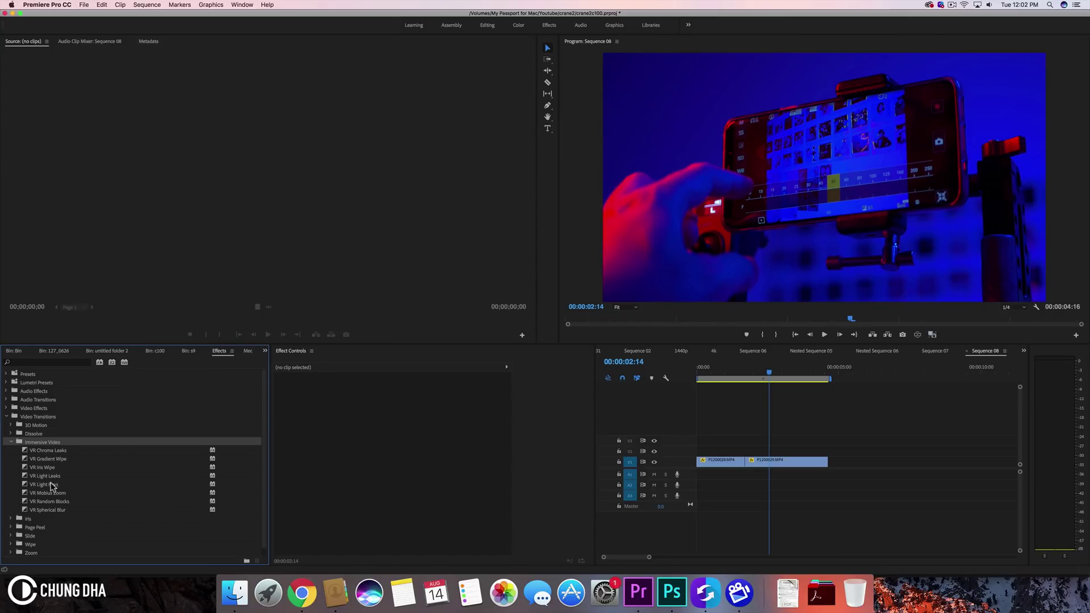
Drop VR Chroma Leaks onto the V1 cut in Sequence 08 and play it.
{"action": "left_click_drag", "start_coordinate": [43, 452], "coordinate": [743, 463]}
{"action": "mouse_move", "coordinate": [731, 375]}
{"action": "left_mouse_down"}
{"action": "mouse_move", "coordinate": [770, 372]}
{"action": "mouse_move", "coordinate": [733, 374]}
{"action": "left_mouse_up"}
{"action": "key", "text": "space"}
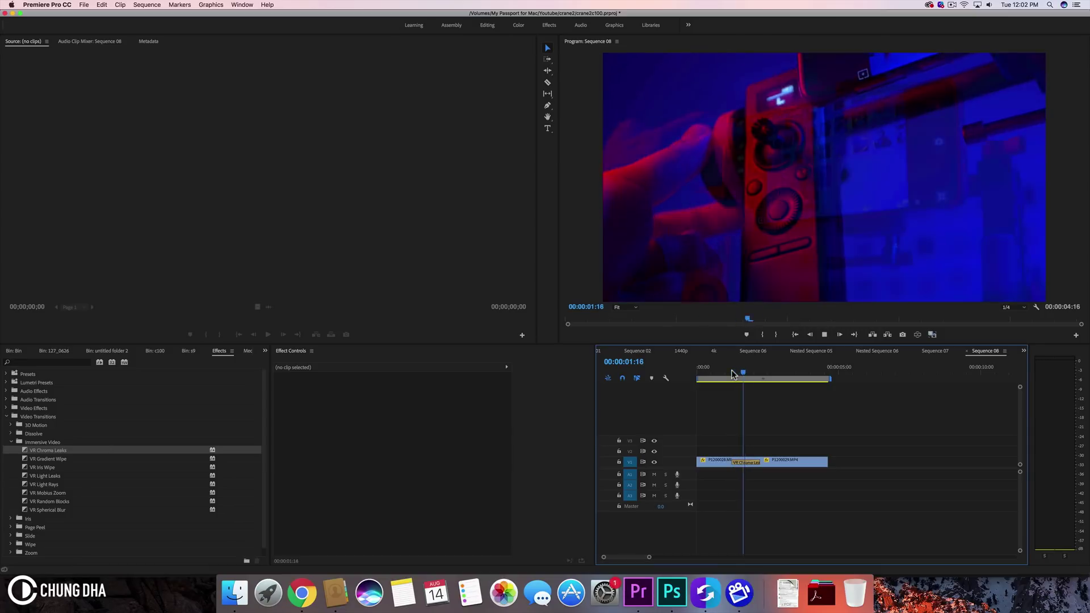
Replay the VR Chroma Leaks transition several times from just before the cut.
{"action": "left_click", "coordinate": [732, 373]}
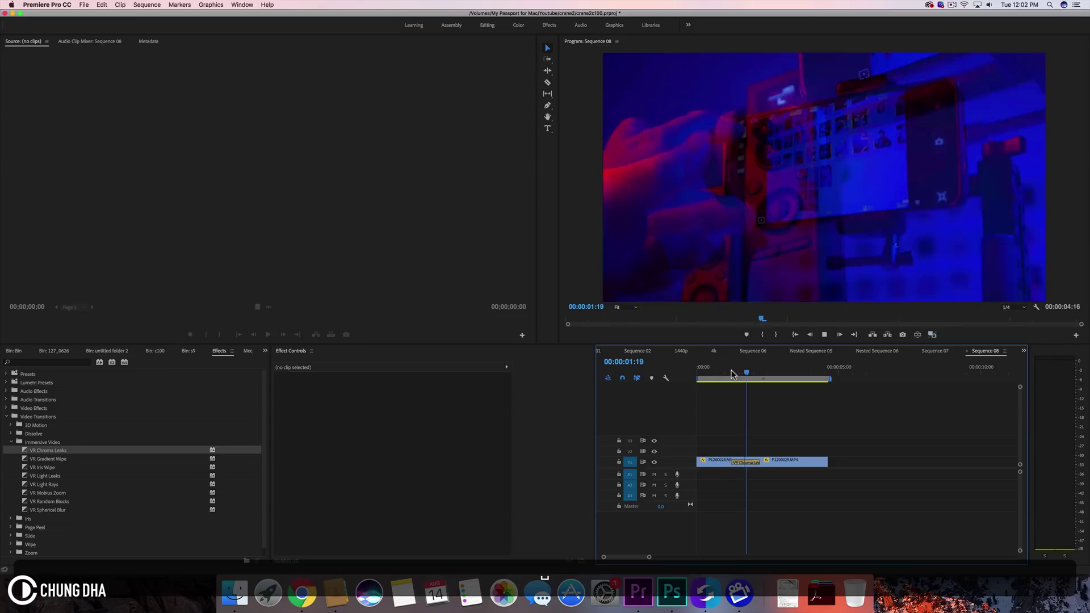
{"action": "key", "text": "space"}
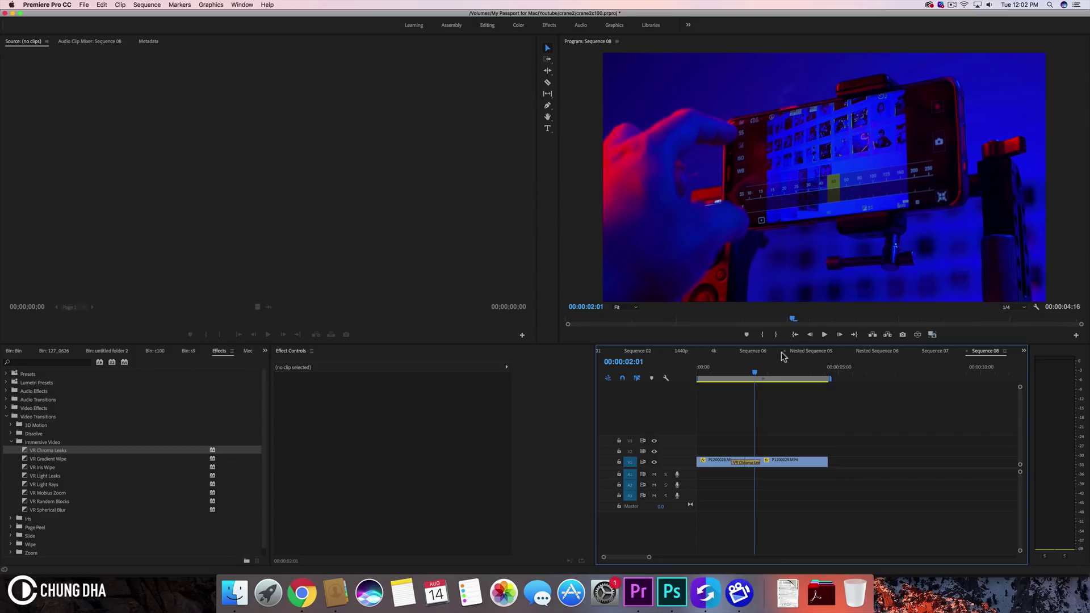
{"action": "left_click", "coordinate": [733, 372]}
{"action": "key", "text": "space"}
{"action": "key", "text": "space"}
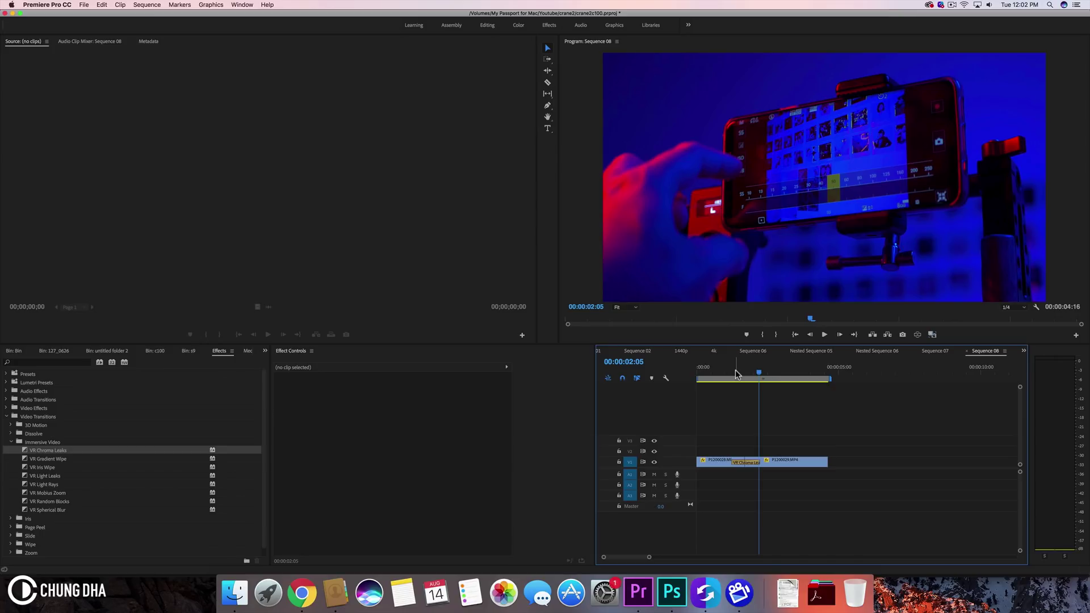
{"action": "left_click", "coordinate": [735, 370]}
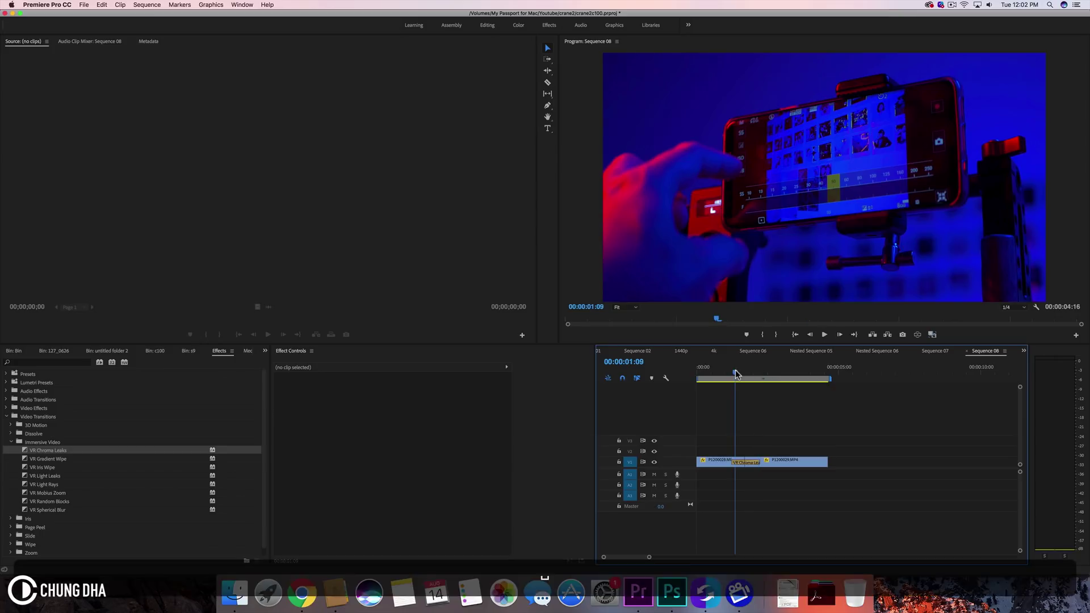
{"action": "key", "text": "space"}
{"action": "left_click", "coordinate": [735, 370]}
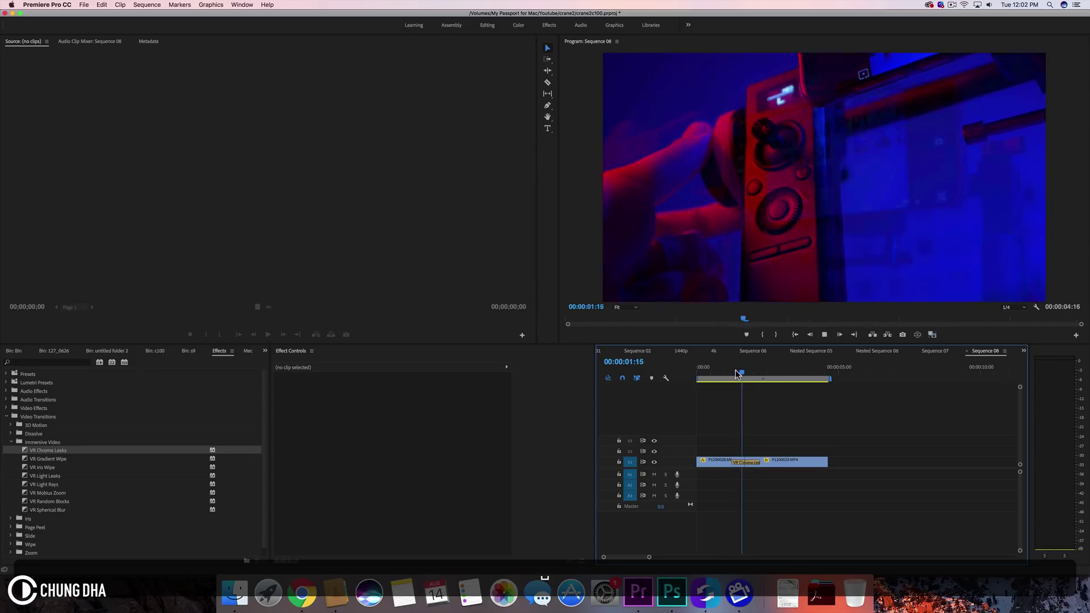
{"action": "key", "text": "space"}
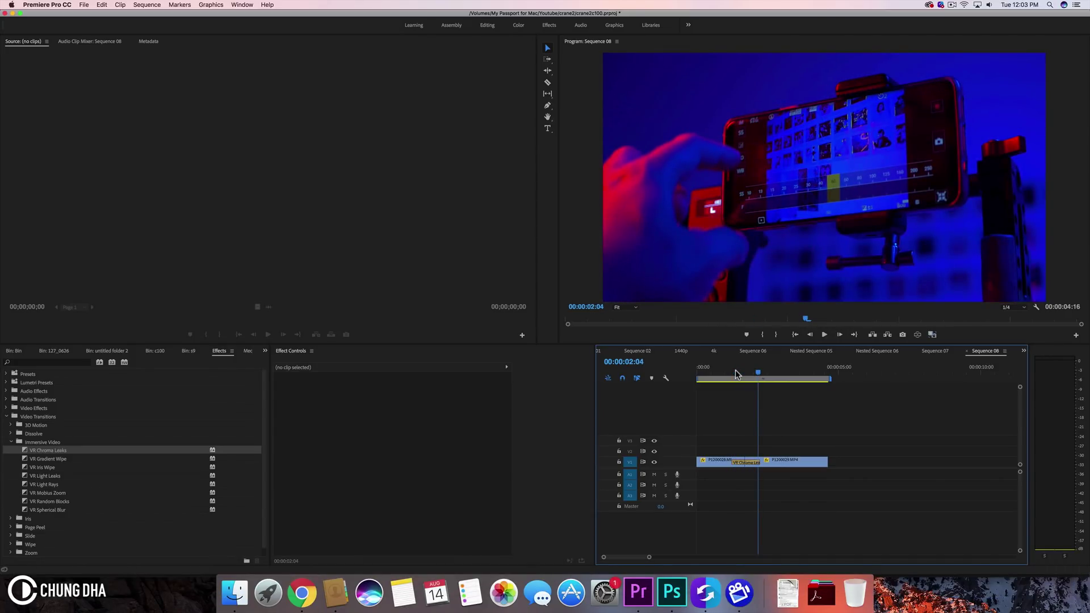
Select the Chroma Leaks transition and set Horizontal Leak Strength to 18.
{"action": "left_click", "coordinate": [744, 462]}
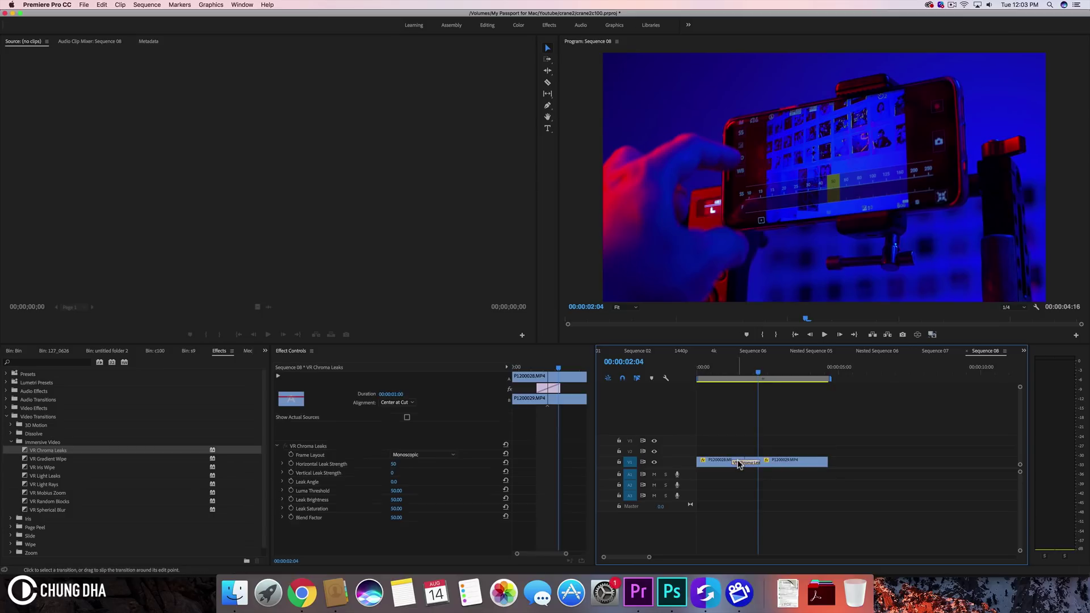
{"action": "left_click_drag", "start_coordinate": [756, 370], "coordinate": [743, 366]}
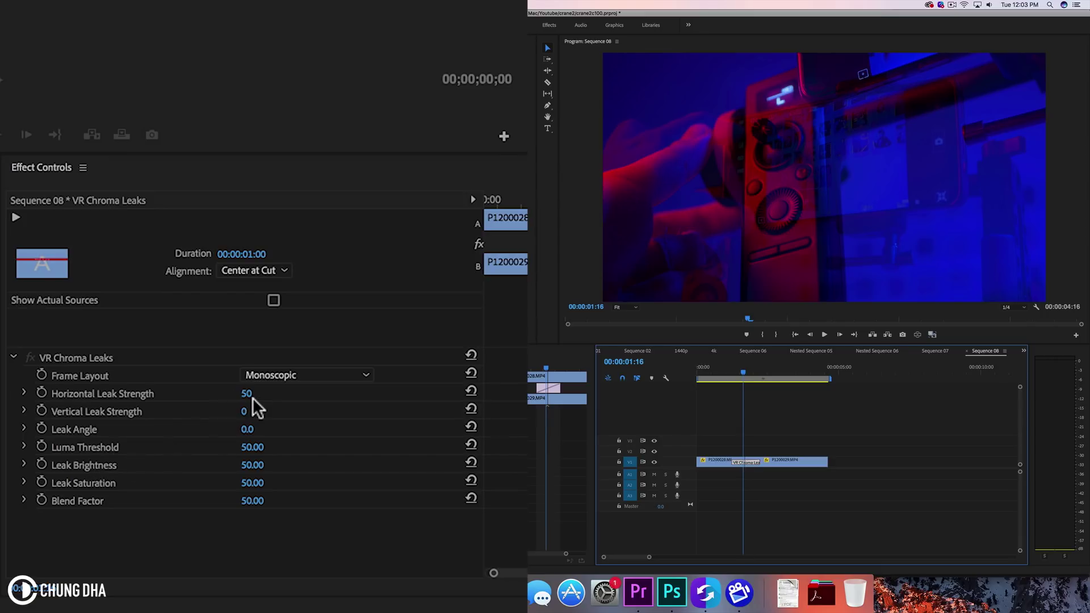
{"action": "left_click_drag", "start_coordinate": [243, 395], "coordinate": [284, 395]}
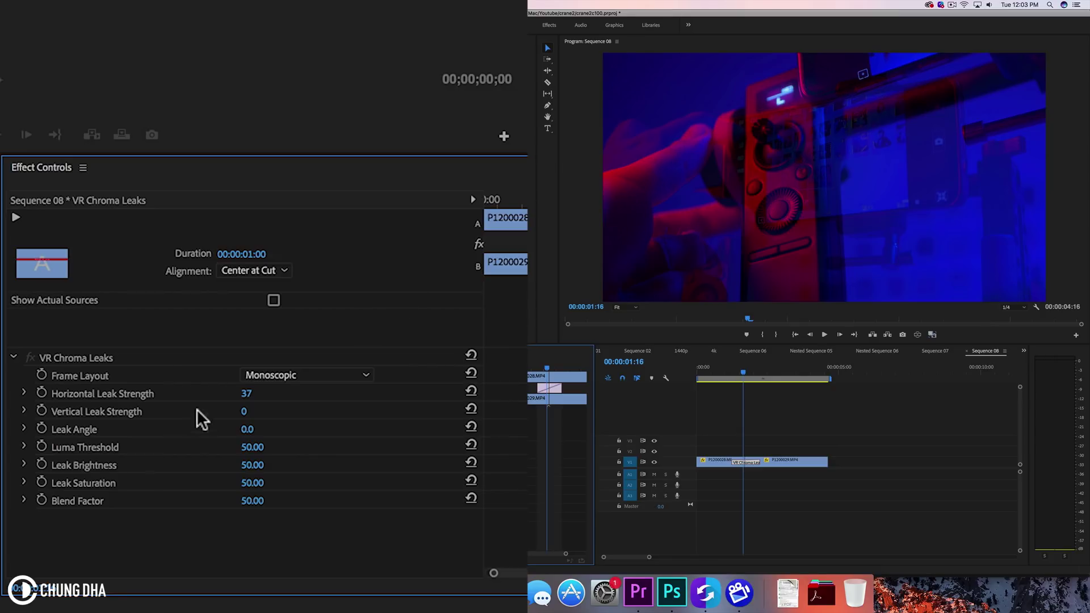
{"action": "mouse_move", "coordinate": [246, 394]}
{"action": "left_mouse_down"}
{"action": "mouse_move", "coordinate": [228, 394]}
{"action": "mouse_move", "coordinate": [260, 394]}
{"action": "left_mouse_up"}
Set Luma Threshold 20, Leak Brightness 64 and Leak Angle 39°, then play the result.
{"action": "mouse_move", "coordinate": [254, 453]}
{"action": "left_mouse_down"}
{"action": "mouse_move", "coordinate": [221, 453]}
{"action": "mouse_move", "coordinate": [274, 465]}
{"action": "mouse_move", "coordinate": [253, 466]}
{"action": "left_mouse_up"}
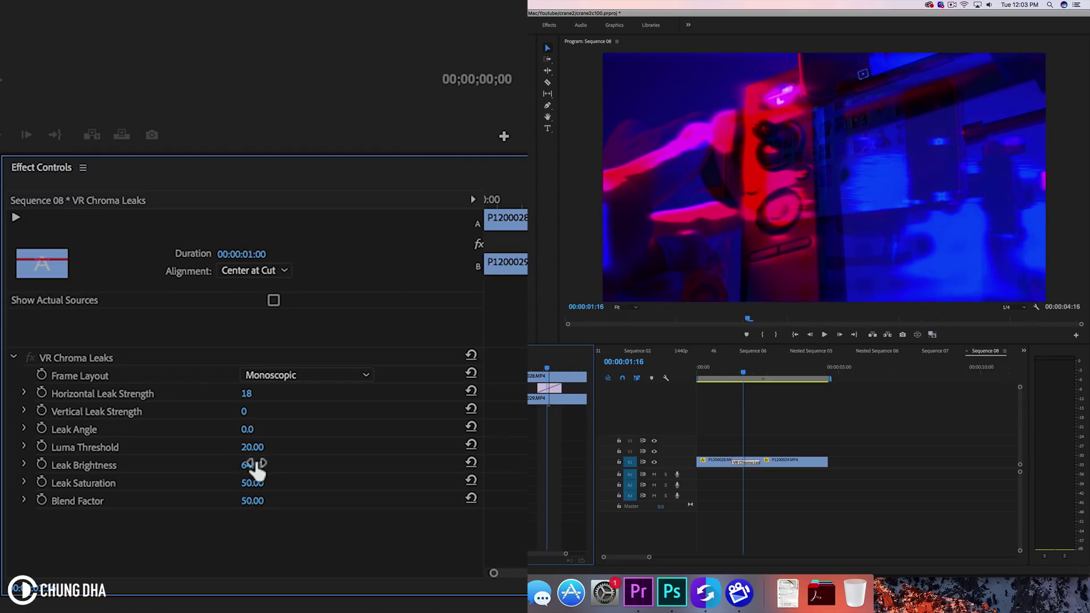
{"action": "left_click_drag", "start_coordinate": [244, 429], "coordinate": [261, 411]}
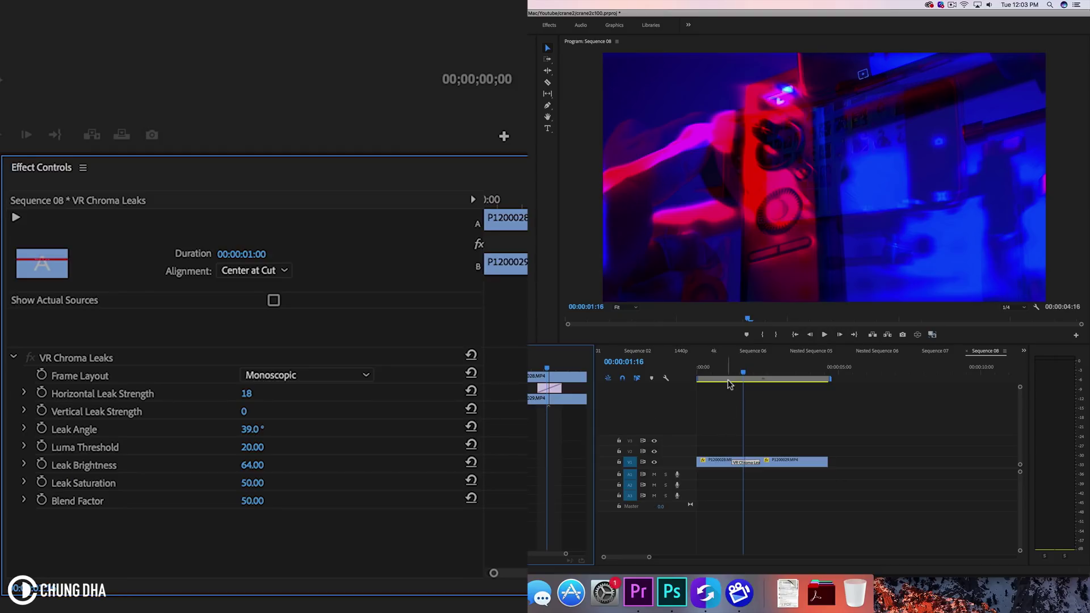
{"action": "left_click_drag", "start_coordinate": [726, 368], "coordinate": [717, 366]}
{"action": "key", "text": "space"}
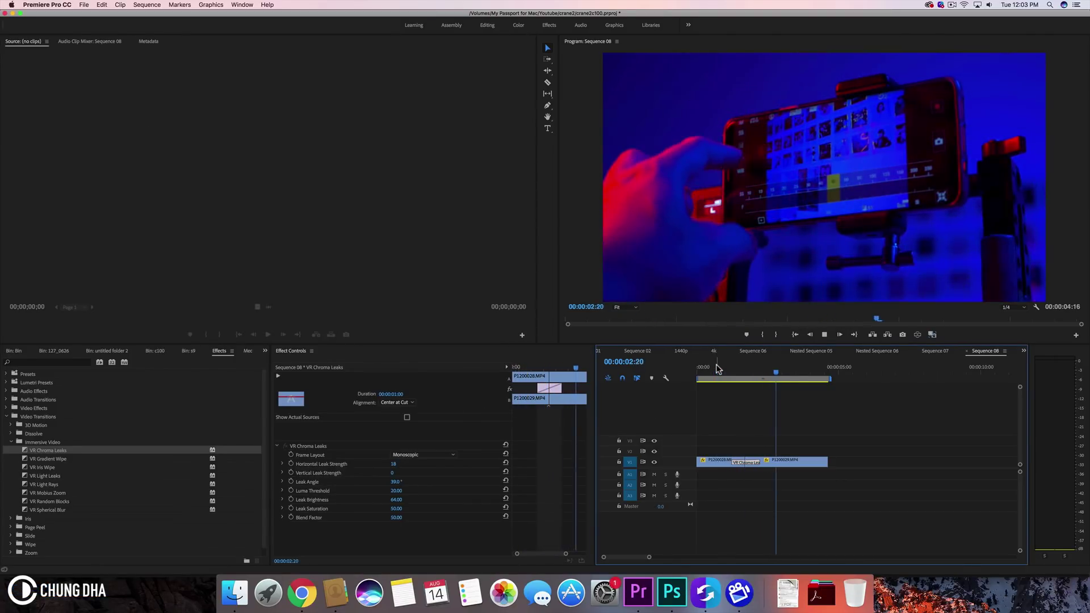
Stop playback and scrub into the middle of the Chroma Leaks transition.
{"action": "key", "text": "space"}
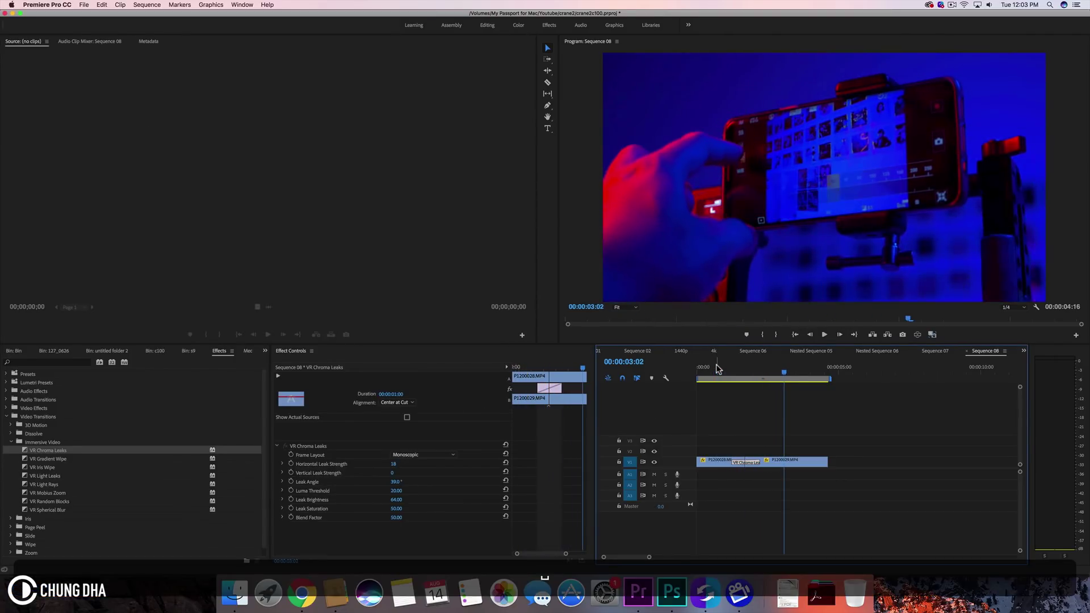
{"action": "left_click", "coordinate": [745, 368]}
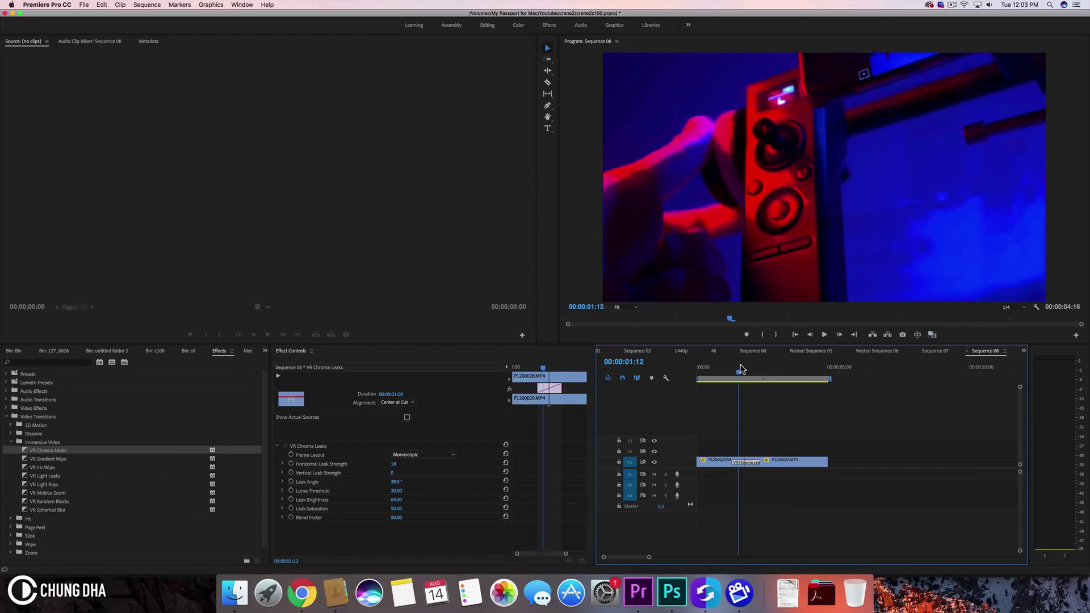
{"action": "left_click_drag", "start_coordinate": [746, 368], "coordinate": [752, 368]}
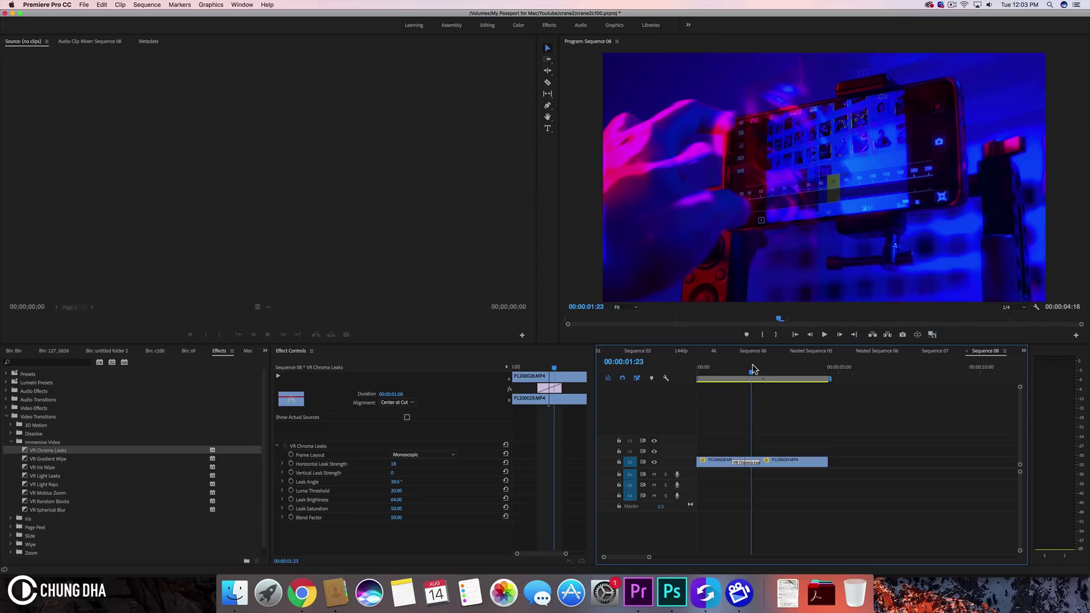
Select the VR Chroma Leaks transition on the cut and delete it.
{"action": "left_click", "coordinate": [748, 465]}
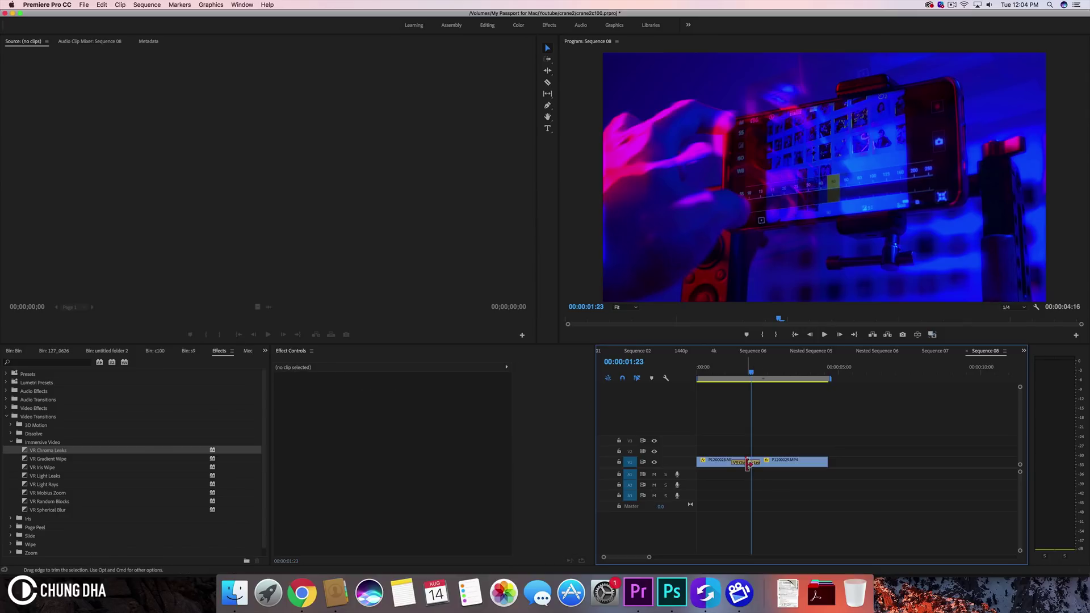
{"action": "right_click", "coordinate": [749, 464]}
{"action": "left_click", "coordinate": [749, 463]}
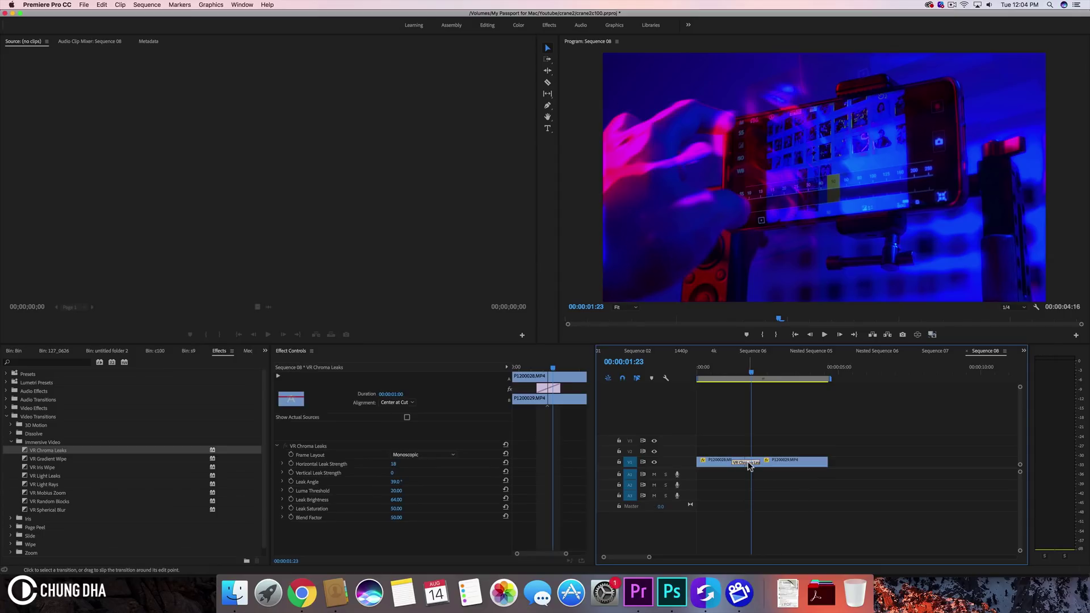
{"action": "key", "text": "BackSpace"}
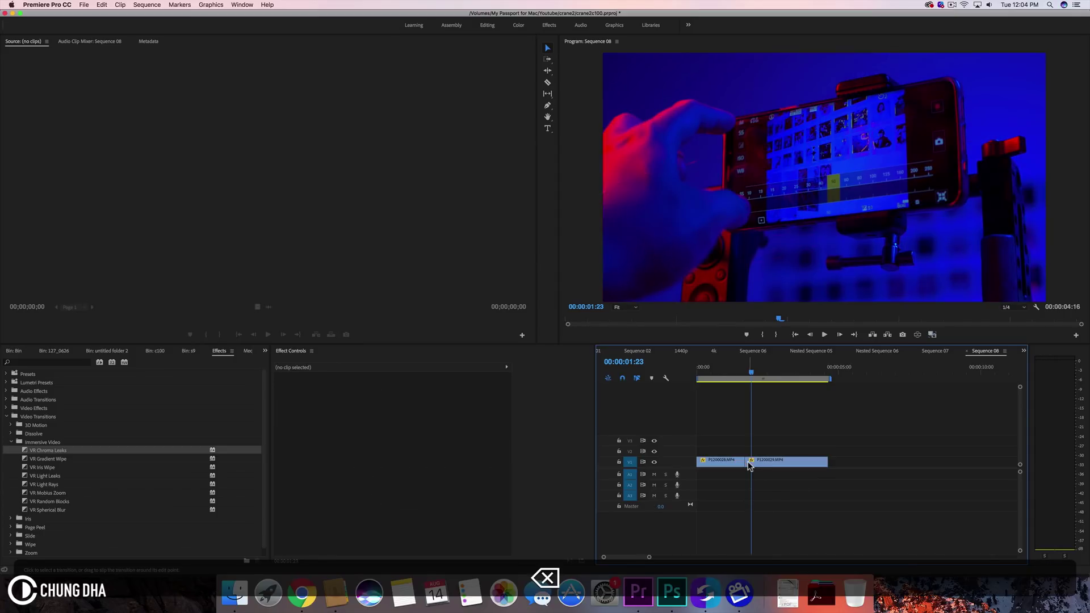
Apply VR Gradient Wipe to the V1 cut and preview it.
{"action": "left_click", "coordinate": [68, 460]}
{"action": "left_click_drag", "start_coordinate": [68, 460], "coordinate": [748, 463]}
{"action": "left_click", "coordinate": [729, 374]}
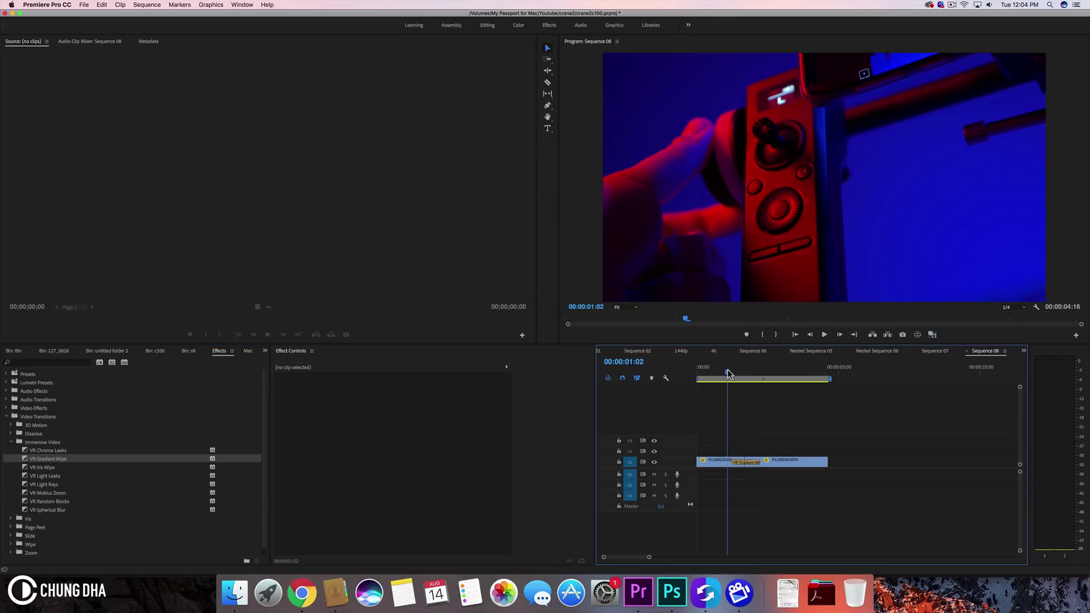
{"action": "key", "text": "space"}
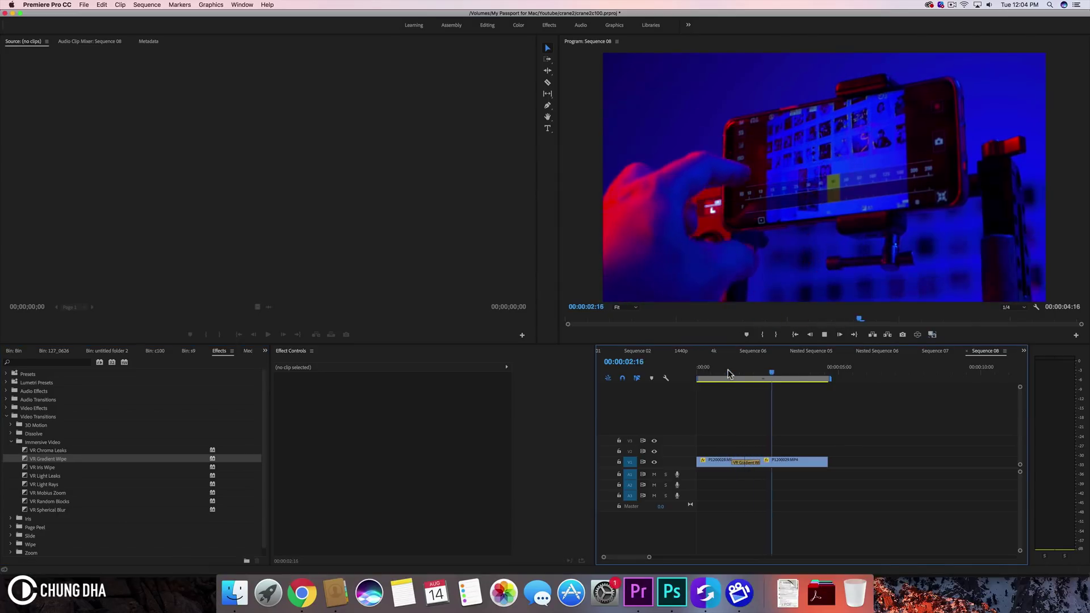
{"action": "left_click", "coordinate": [734, 373]}
{"action": "mouse_move", "coordinate": [735, 373]}
{"action": "left_mouse_down"}
{"action": "mouse_move", "coordinate": [764, 372]}
{"action": "mouse_move", "coordinate": [748, 372]}
{"action": "left_mouse_up"}
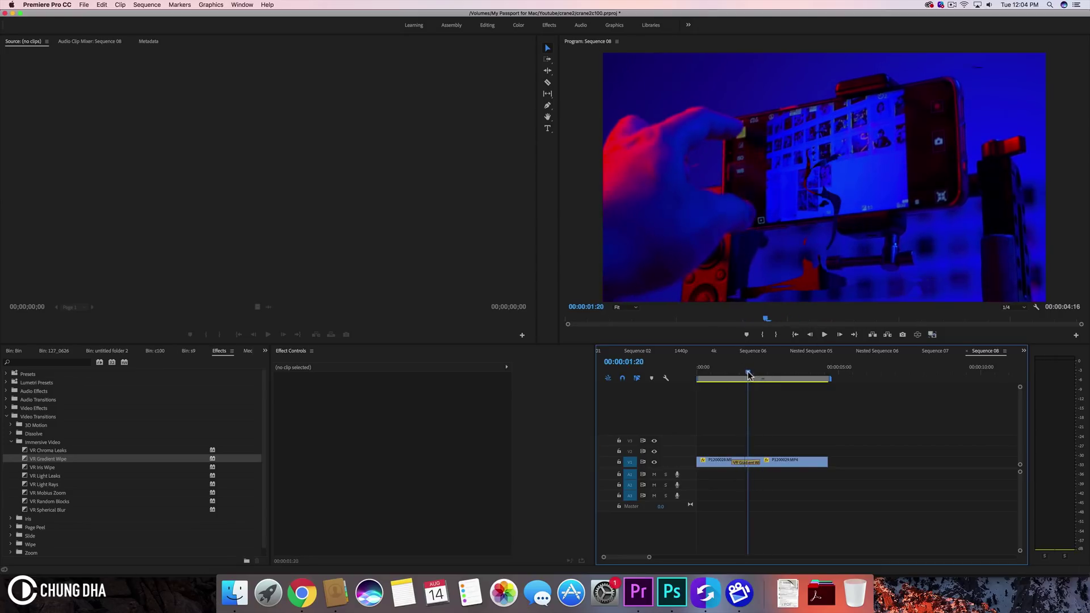
Set Smoothen Gradient to 2, trying Over/Under frame layout before reverting to Monoscopic.
{"action": "left_click", "coordinate": [745, 462]}
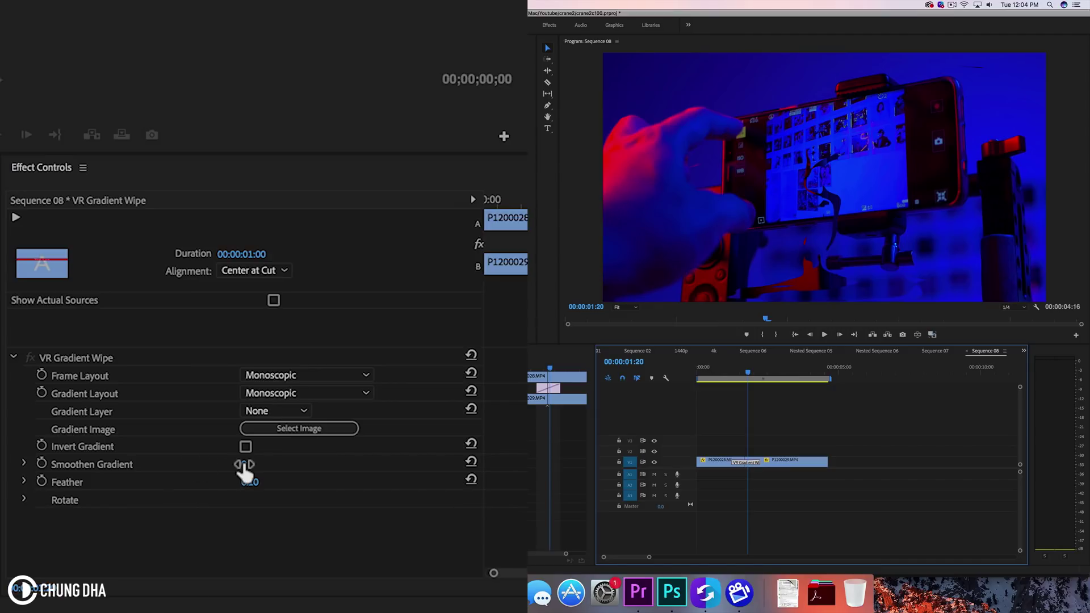
{"action": "mouse_move", "coordinate": [244, 467]}
{"action": "left_mouse_down"}
{"action": "mouse_move", "coordinate": [261, 465]}
{"action": "mouse_move", "coordinate": [258, 484]}
{"action": "mouse_move", "coordinate": [261, 463]}
{"action": "left_mouse_up"}
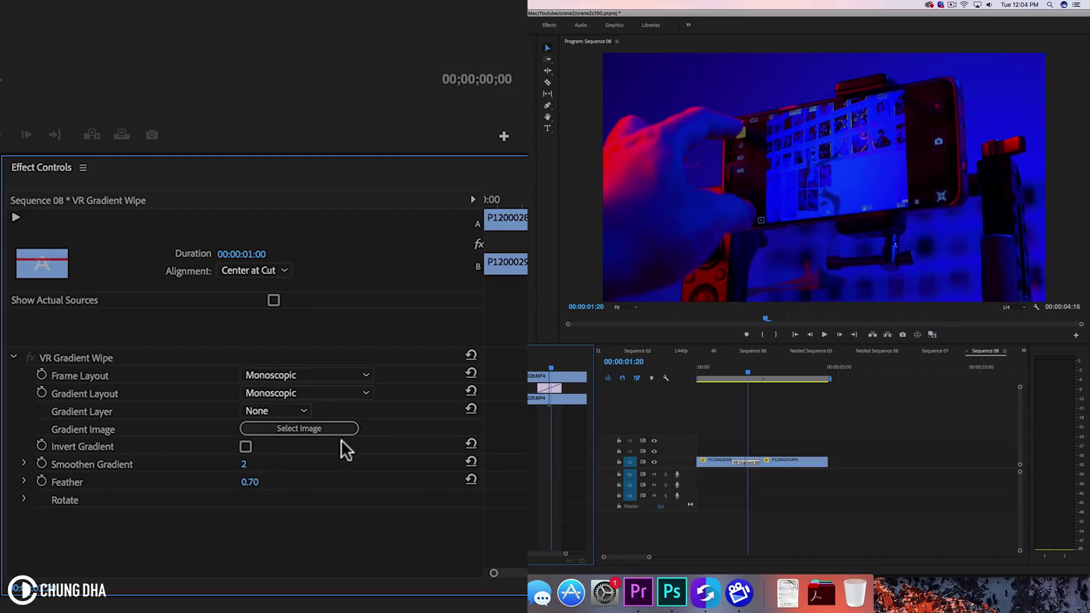
{"action": "left_click", "coordinate": [332, 377]}
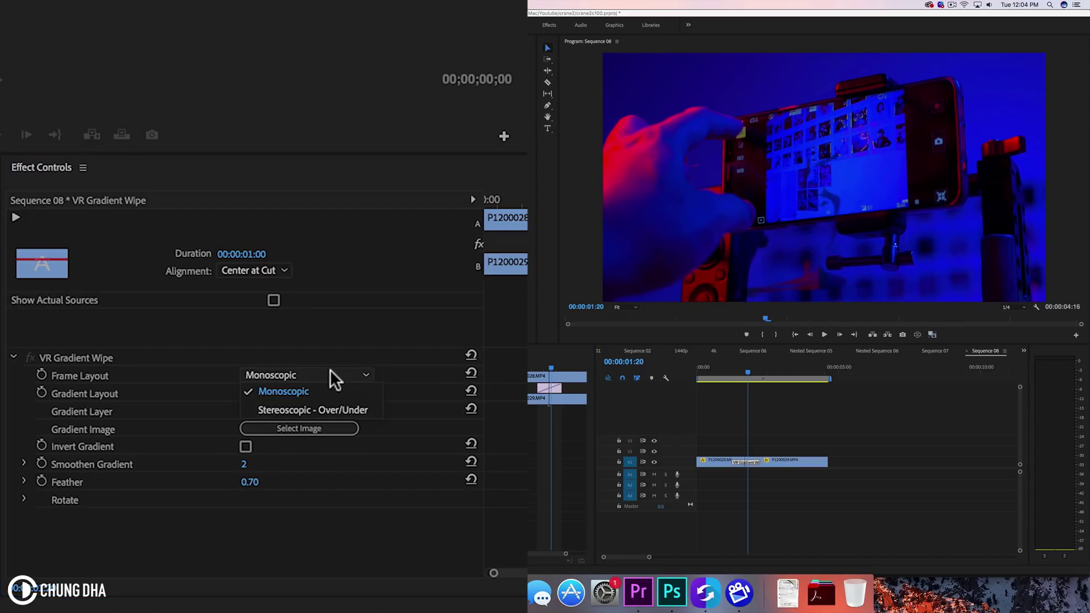
{"action": "left_click", "coordinate": [335, 410]}
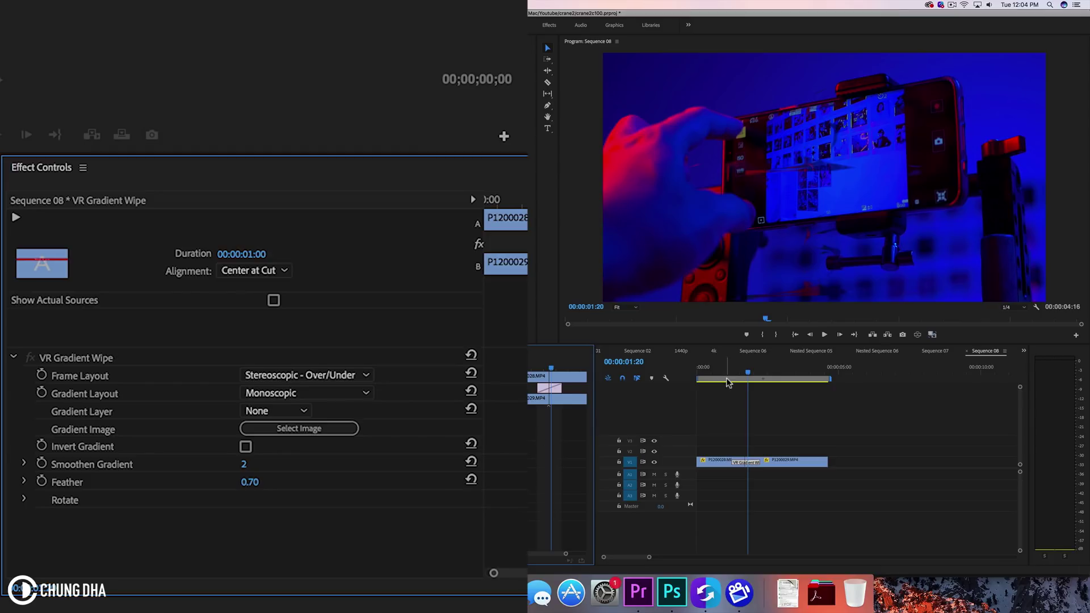
{"action": "mouse_move", "coordinate": [728, 370]}
{"action": "left_mouse_down"}
{"action": "mouse_move", "coordinate": [755, 359]}
{"action": "mouse_move", "coordinate": [723, 362]}
{"action": "mouse_move", "coordinate": [741, 363]}
{"action": "left_mouse_up"}
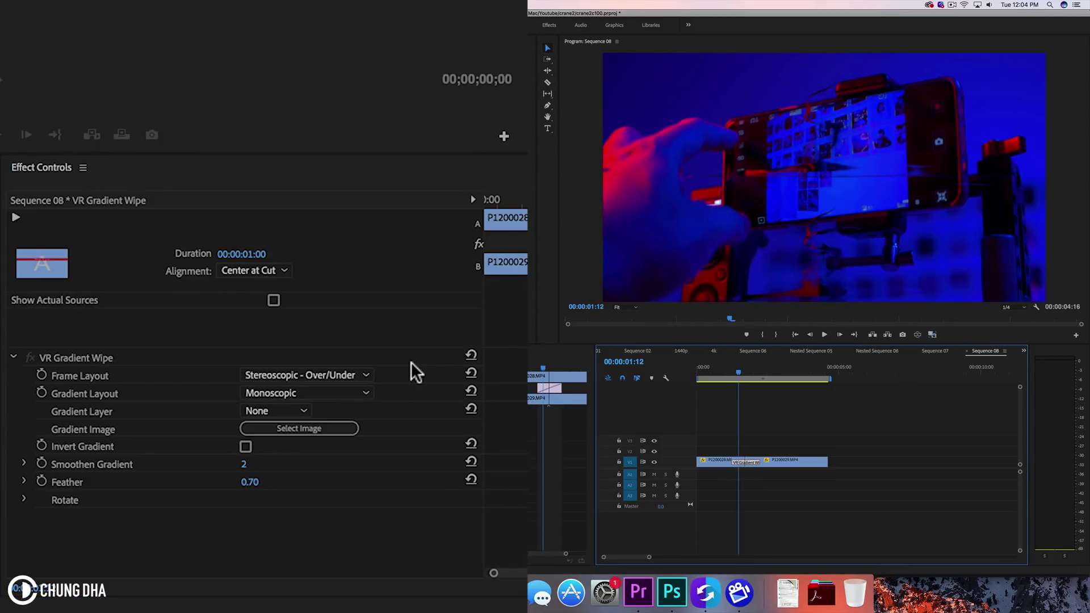
{"action": "left_click", "coordinate": [342, 376]}
{"action": "left_click", "coordinate": [339, 372]}
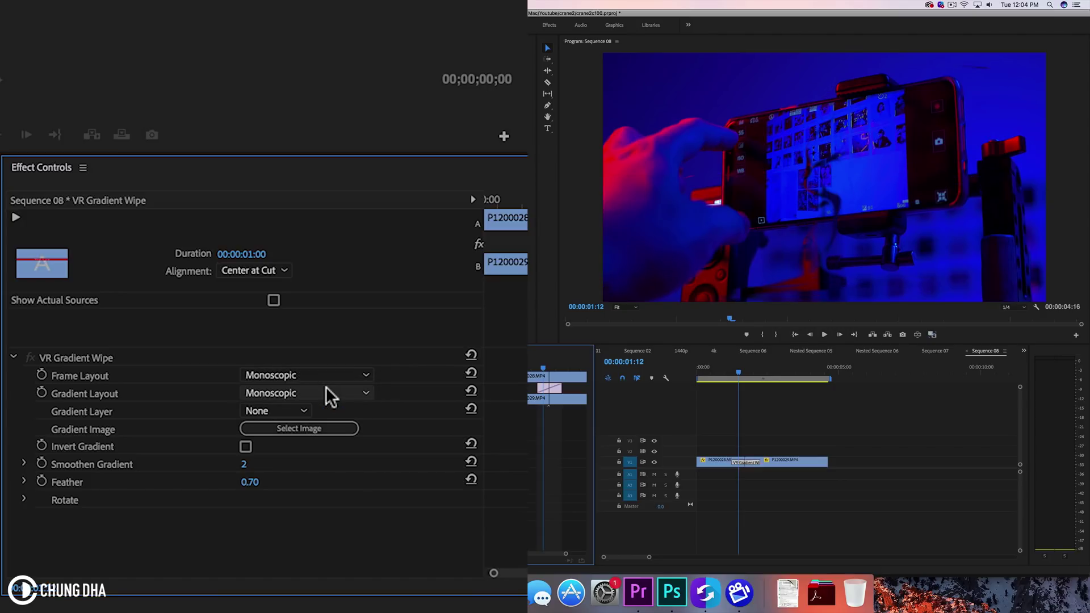
Keep Gradient Layer at None, turn on Invert Gradient, and scrub to preview.
{"action": "left_click", "coordinate": [267, 405]}
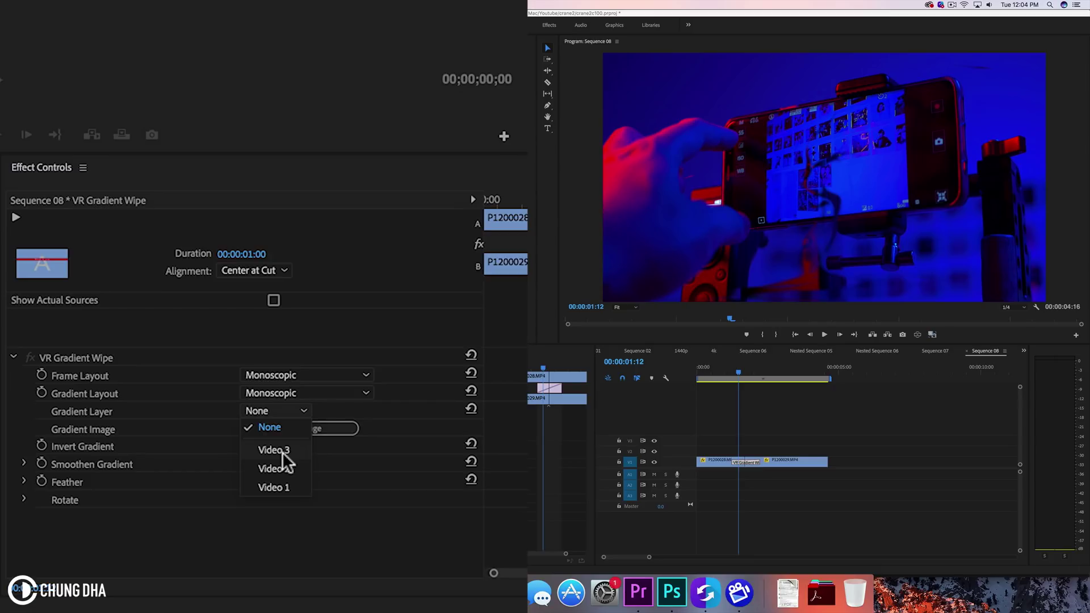
{"action": "left_click", "coordinate": [270, 427]}
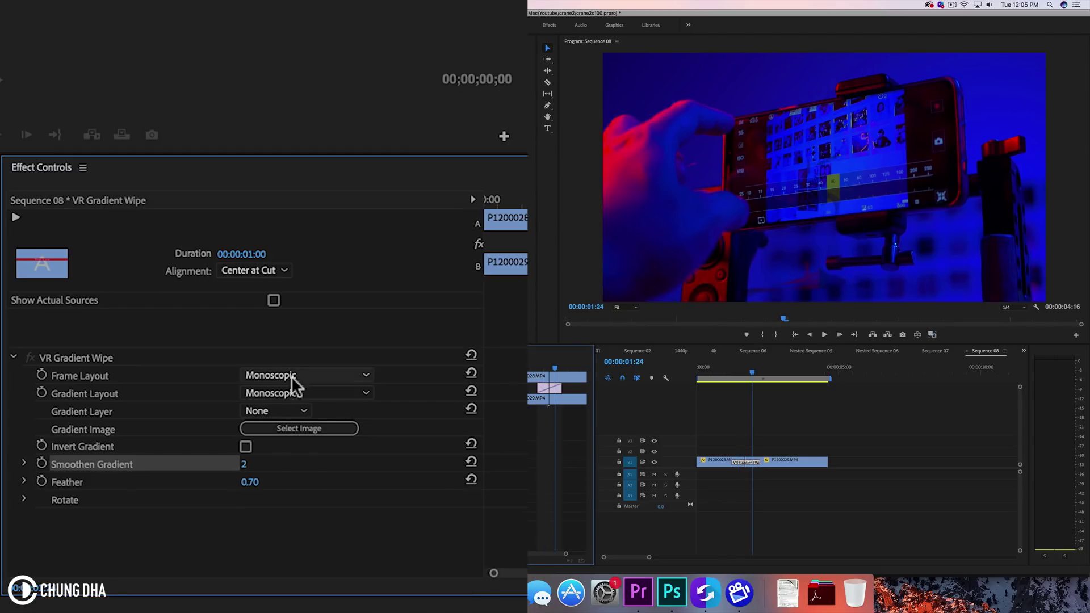
{"action": "left_click", "coordinate": [245, 448]}
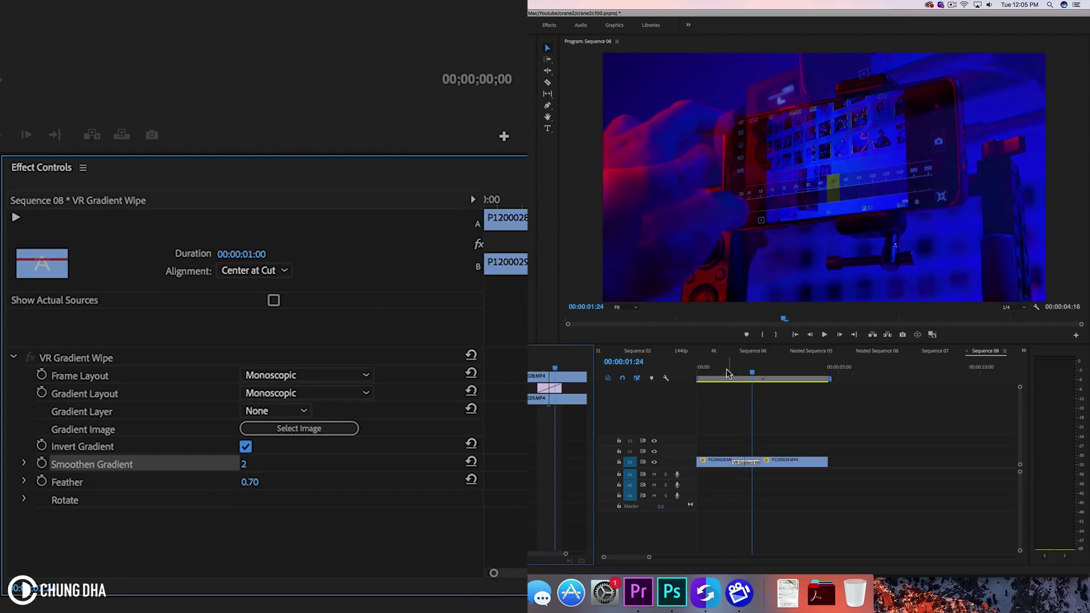
{"action": "left_click_drag", "start_coordinate": [727, 369], "coordinate": [744, 369]}
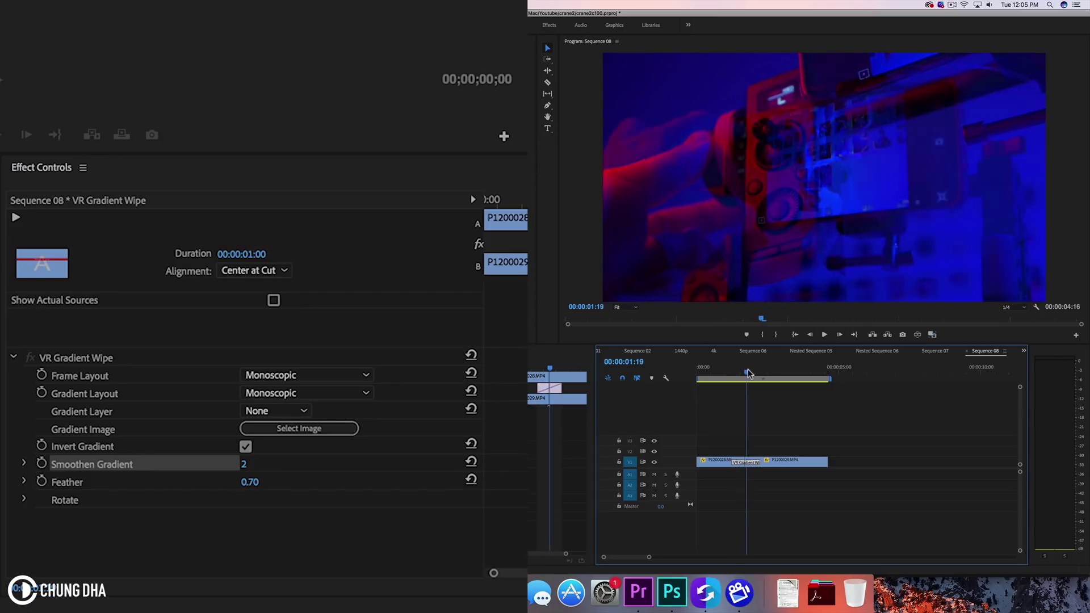
{"action": "mouse_move", "coordinate": [748, 373]}
{"action": "left_mouse_down"}
{"action": "mouse_move", "coordinate": [768, 373]}
{"action": "mouse_move", "coordinate": [731, 379]}
{"action": "left_mouse_up"}
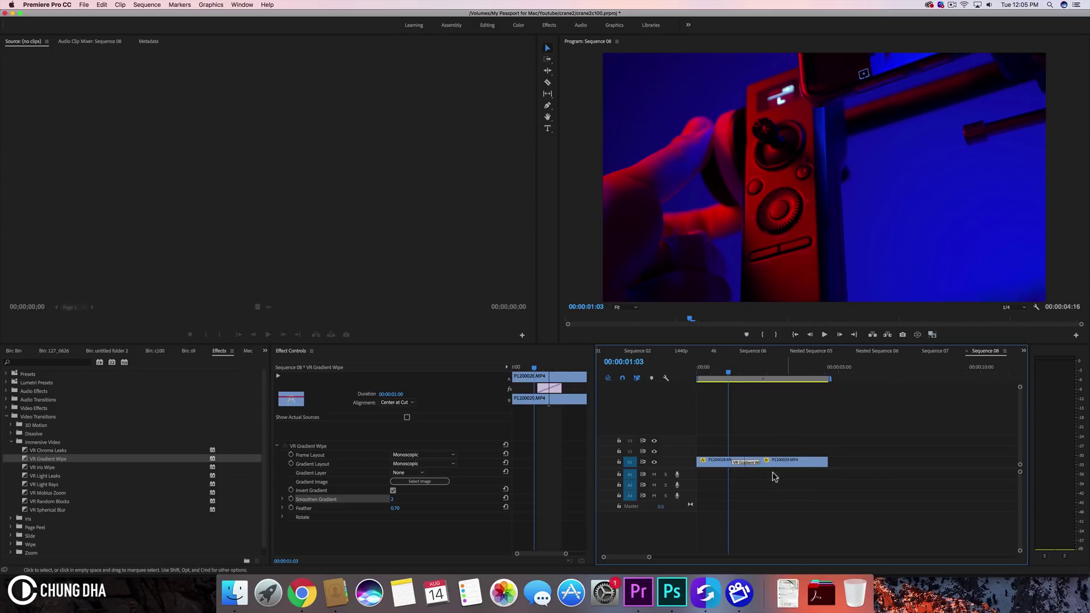
Delete the Gradient Wipe, put VR Iris Wipe on the cut, and play it.
{"action": "key", "text": "BackSpace"}
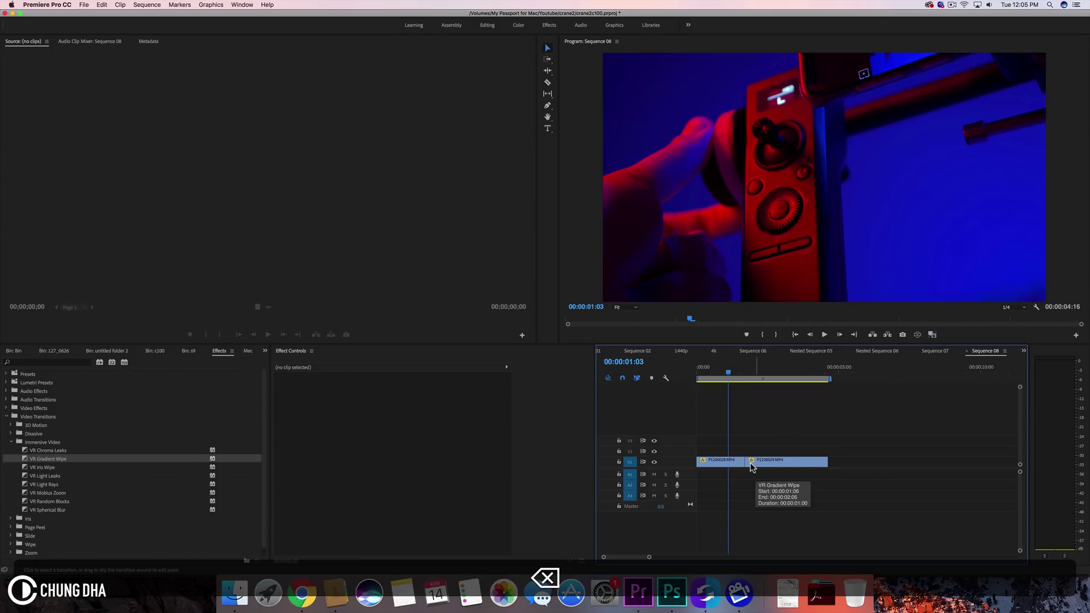
{"action": "left_click_drag", "start_coordinate": [47, 464], "coordinate": [611, 416]}
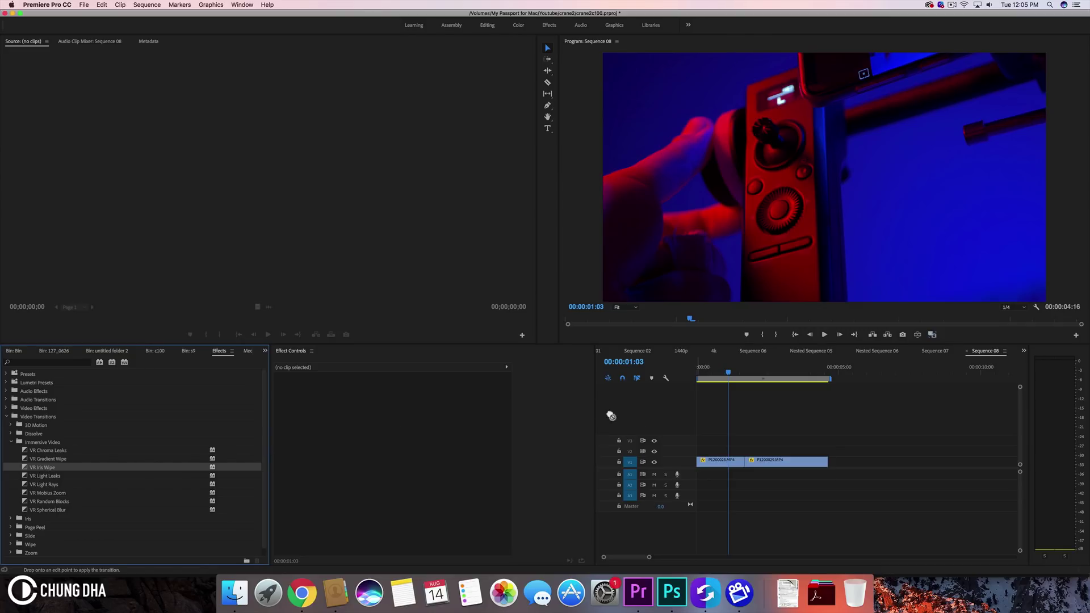
{"action": "left_click_drag", "start_coordinate": [741, 452], "coordinate": [746, 463]}
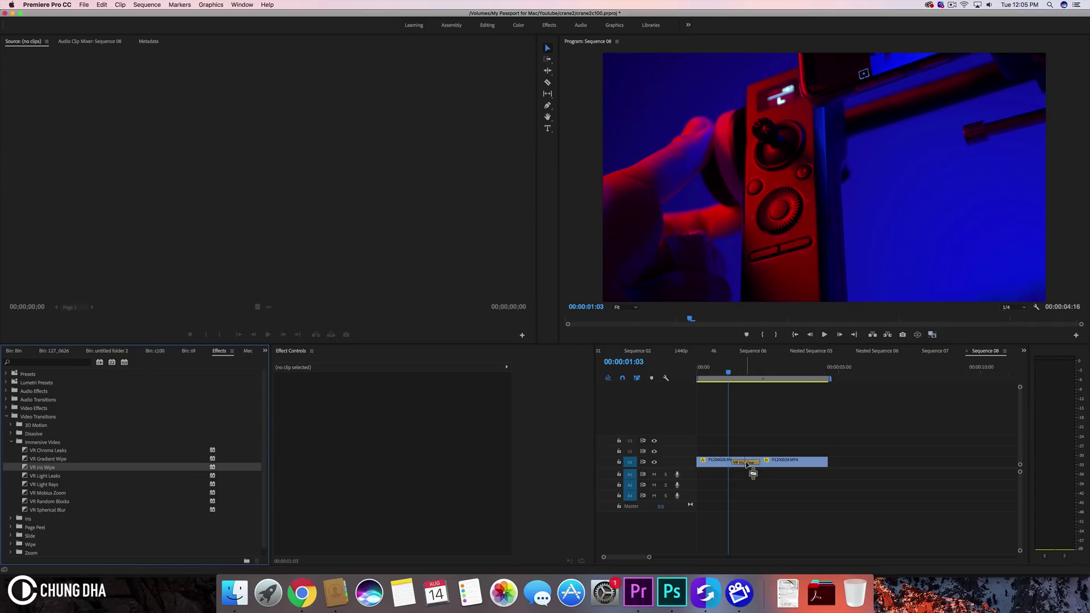
{"action": "key", "text": "space"}
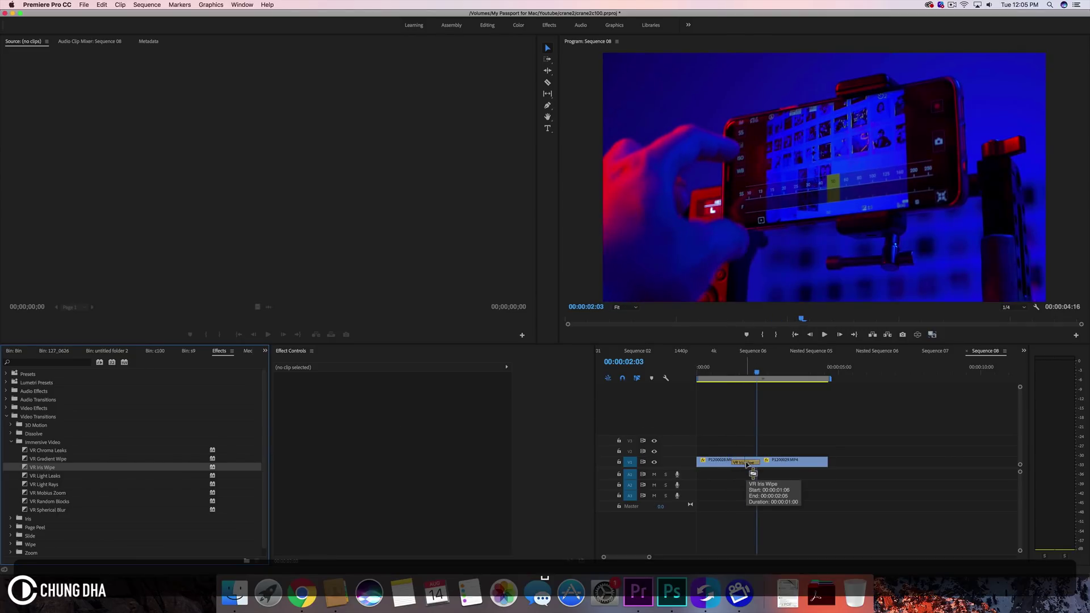
Scrub and replay the VR Iris Wipe to preview it frame by frame.
{"action": "left_click", "coordinate": [735, 373]}
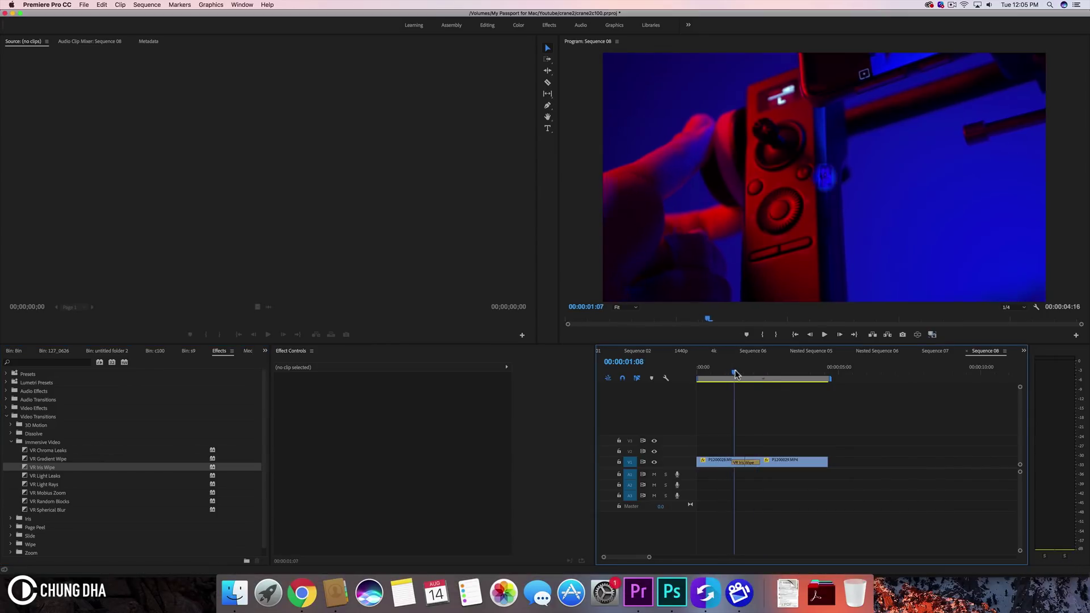
{"action": "left_click_drag", "start_coordinate": [735, 373], "coordinate": [750, 374]}
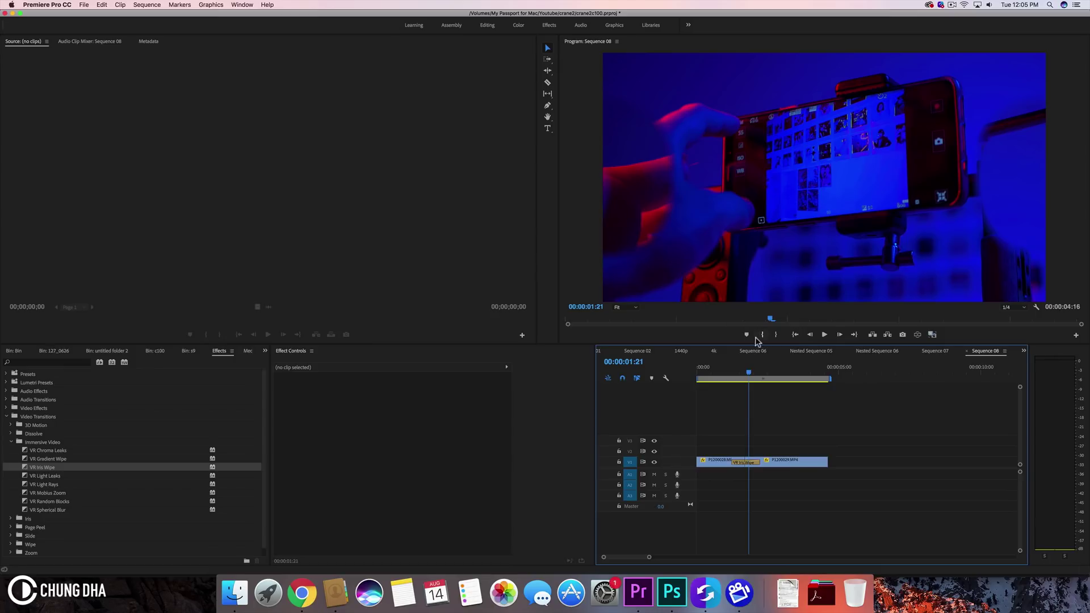
{"action": "left_click_drag", "start_coordinate": [750, 375], "coordinate": [730, 378]}
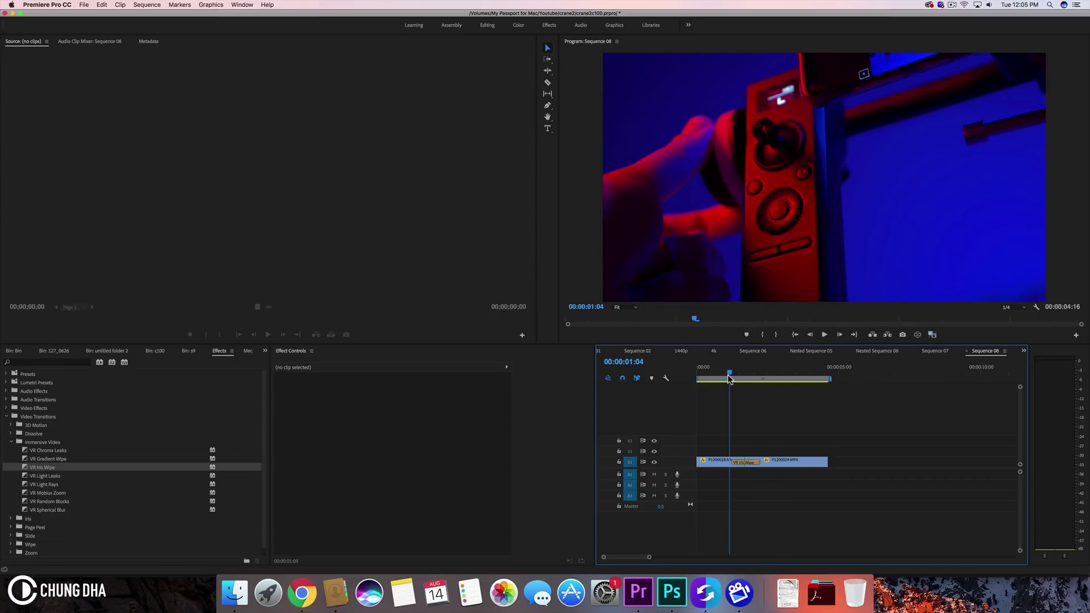
{"action": "key", "text": "space"}
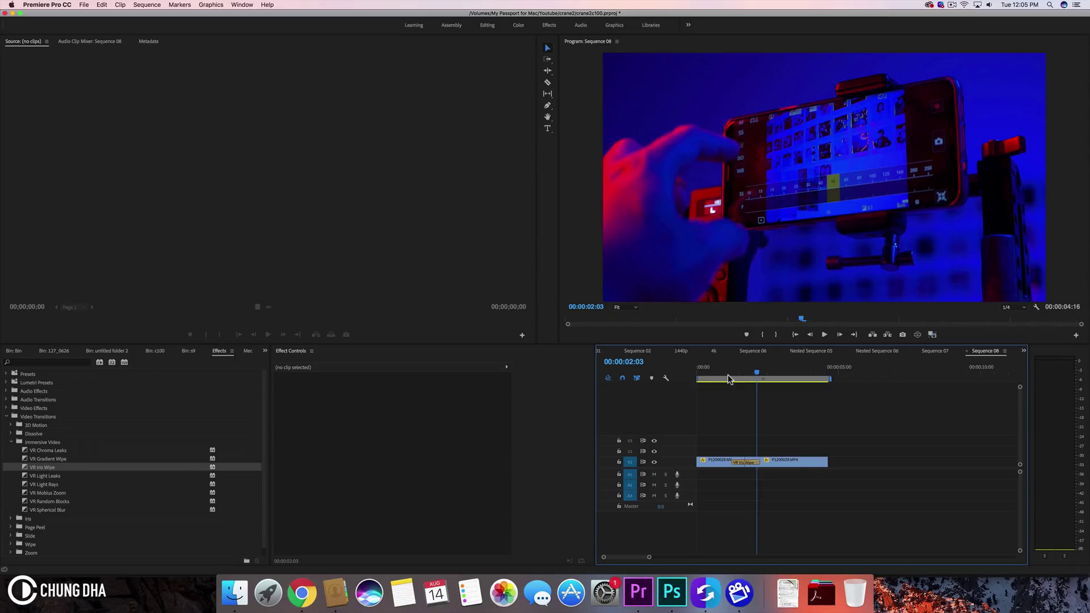
{"action": "mouse_move", "coordinate": [729, 380]}
{"action": "left_mouse_down"}
{"action": "mouse_move", "coordinate": [769, 380]}
{"action": "mouse_move", "coordinate": [730, 379]}
{"action": "left_mouse_up"}
Replay the iris wipe, then set its Feather to 1.00.
{"action": "key", "text": "space"}
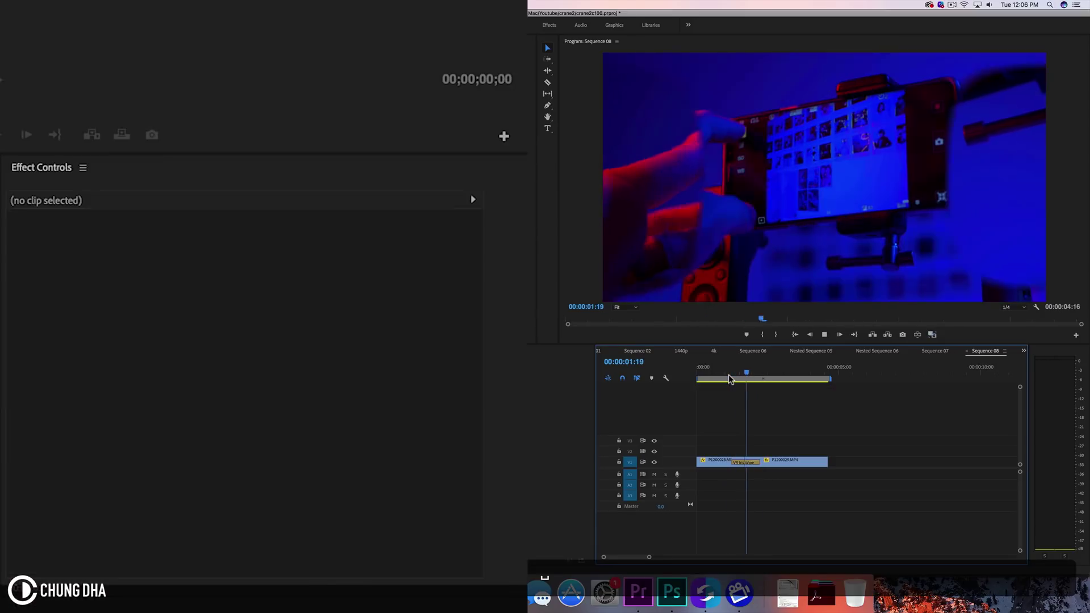
{"action": "key", "text": "space"}
{"action": "left_click", "coordinate": [748, 464]}
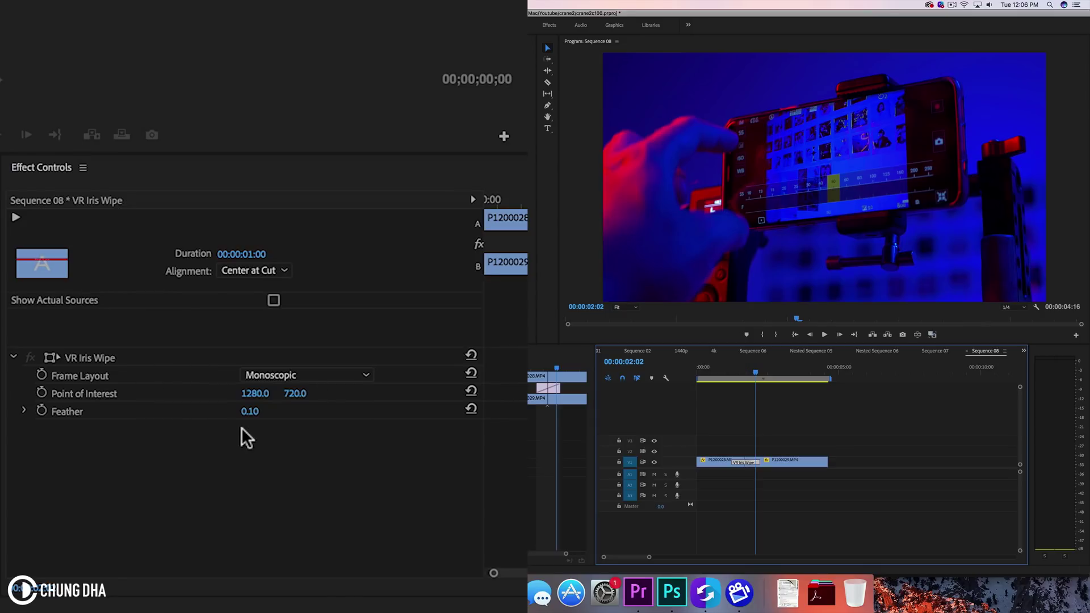
{"action": "left_click_drag", "start_coordinate": [250, 412], "coordinate": [284, 412]}
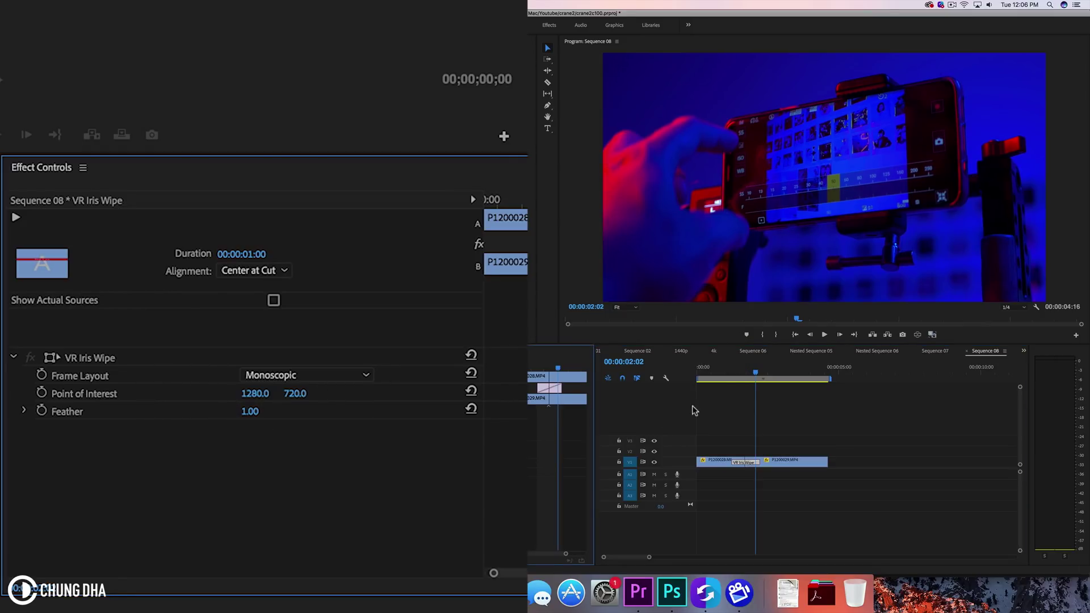
Shift the iris Point of Interest X, preview the wipe, then delete the transition.
{"action": "left_click", "coordinate": [738, 376]}
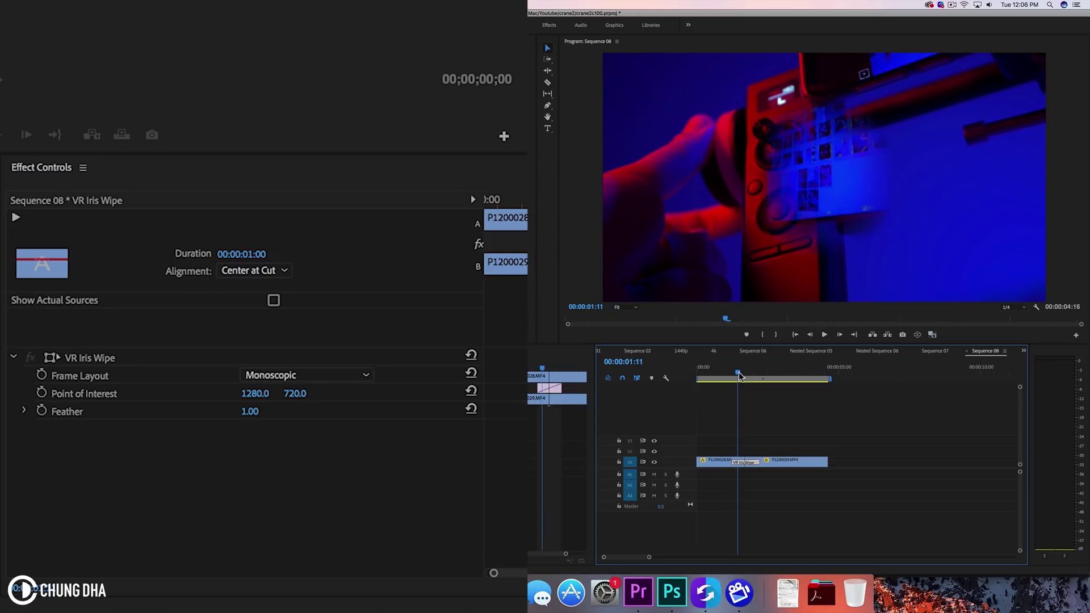
{"action": "left_click_drag", "start_coordinate": [243, 394], "coordinate": [511, 394]}
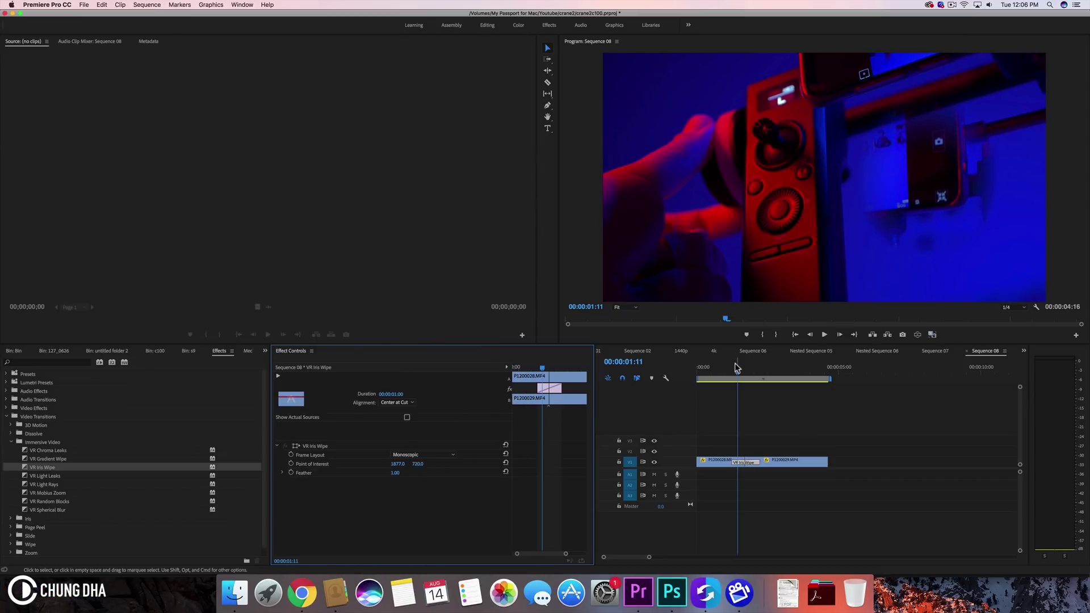
{"action": "left_click", "coordinate": [740, 370]}
{"action": "mouse_move", "coordinate": [743, 370]}
{"action": "left_mouse_down"}
{"action": "mouse_move", "coordinate": [761, 369]}
{"action": "mouse_move", "coordinate": [729, 370]}
{"action": "left_mouse_up"}
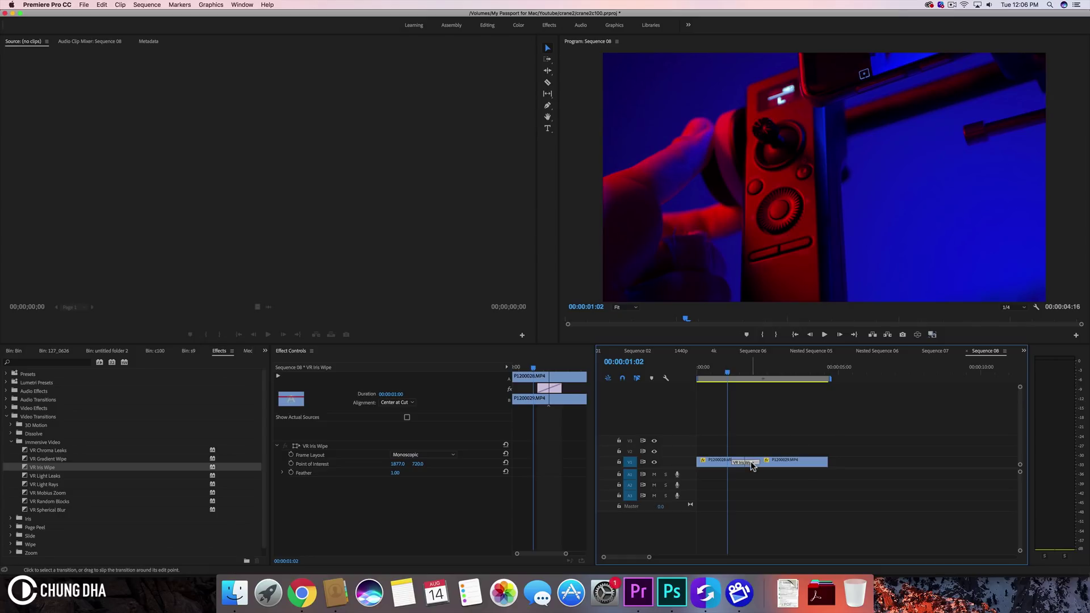
{"action": "key", "text": "BackSpace"}
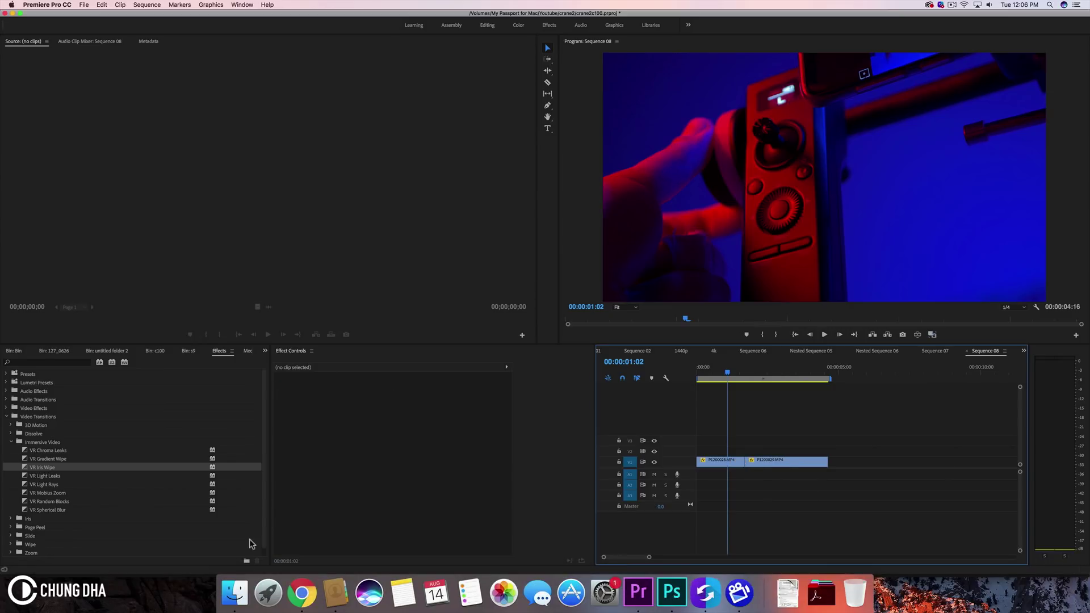
Apply VR Light Leaks to the Sequence 08 cut and preview it.
{"action": "left_click", "coordinate": [46, 476]}
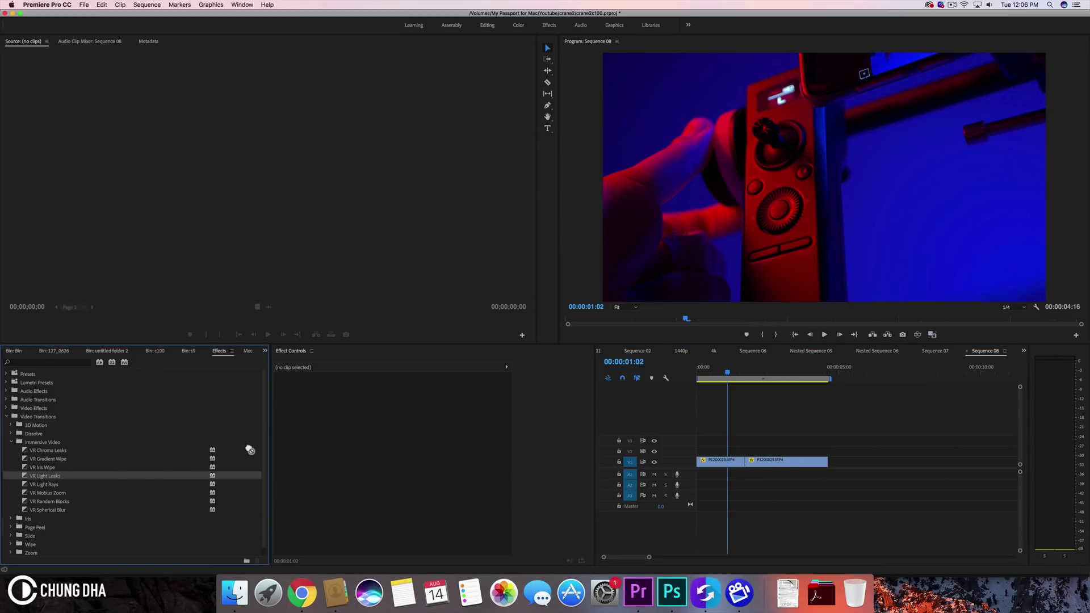
{"action": "left_click_drag", "start_coordinate": [249, 450], "coordinate": [604, 432]}
{"action": "left_click_drag", "start_coordinate": [744, 461], "coordinate": [744, 458]}
{"action": "key", "text": "space"}
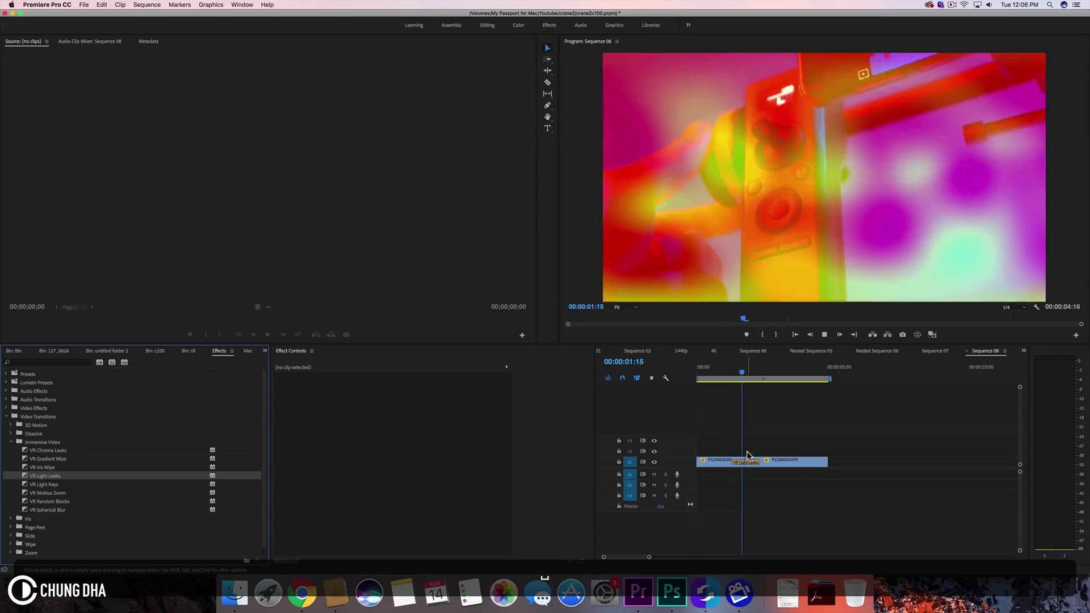
{"action": "left_click", "coordinate": [717, 367]}
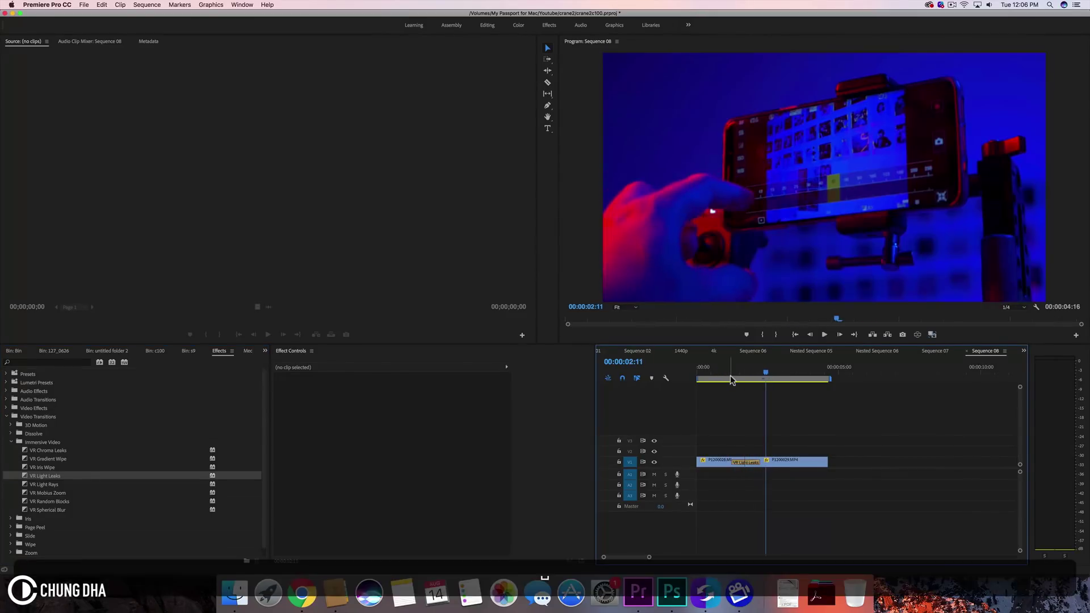
{"action": "left_click", "coordinate": [740, 373]}
{"action": "left_click_drag", "start_coordinate": [740, 374], "coordinate": [758, 373]}
Select the Light Leaks transition and set Leak Base Hue to 66.00.
{"action": "left_click", "coordinate": [747, 462]}
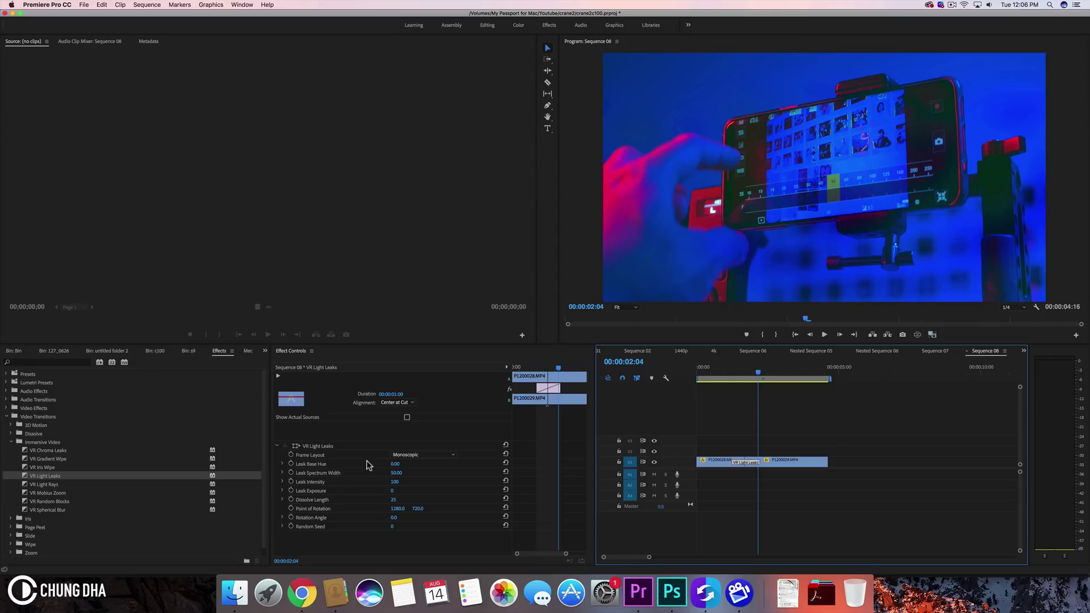
{"action": "left_click", "coordinate": [741, 370]}
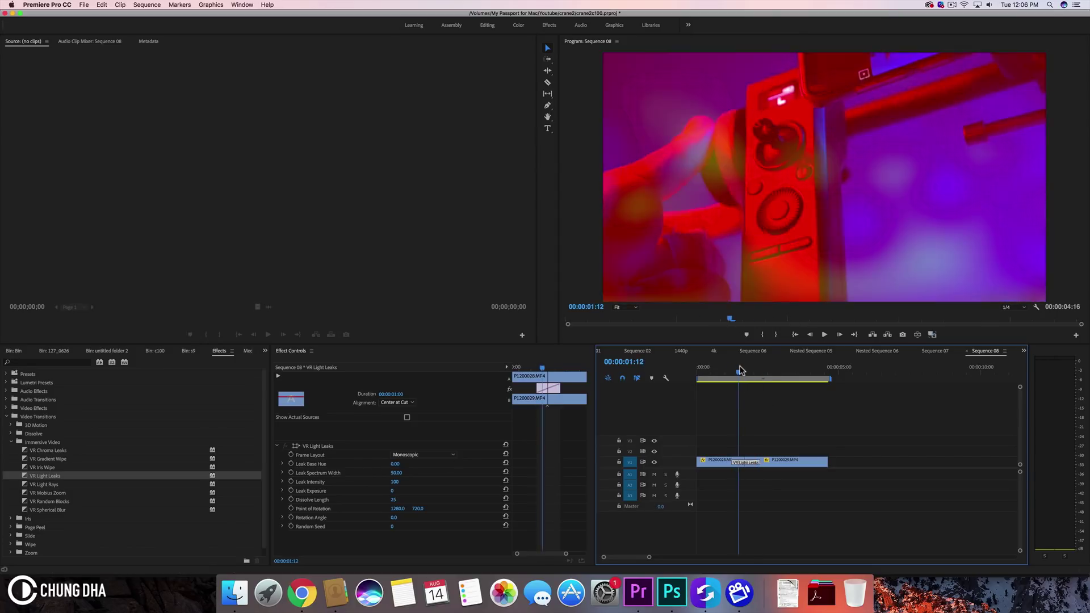
{"action": "left_click_drag", "start_coordinate": [396, 467], "coordinate": [425, 467]}
{"action": "mouse_move", "coordinate": [253, 393]}
{"action": "left_mouse_down"}
{"action": "mouse_move", "coordinate": [276, 394]}
{"action": "mouse_move", "coordinate": [233, 394]}
{"action": "mouse_move", "coordinate": [263, 392]}
{"action": "left_mouse_up"}
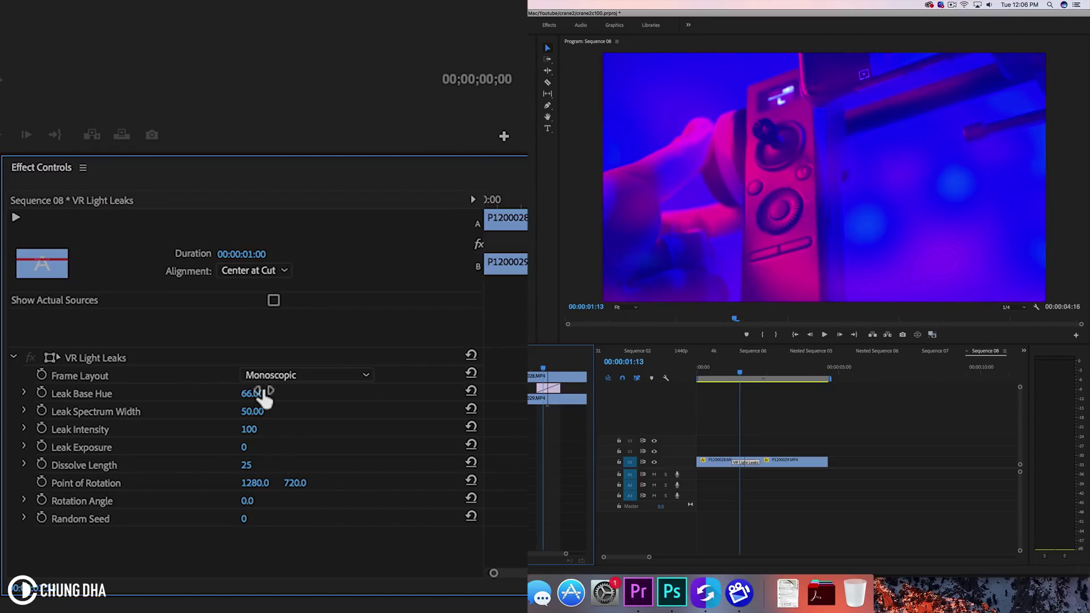
Set Leak Spectrum Width 75, Leak Intensity 68, Dissolve Length 85, preview, then delete the transition.
{"action": "left_click", "coordinate": [740, 374]}
{"action": "key", "text": "space"}
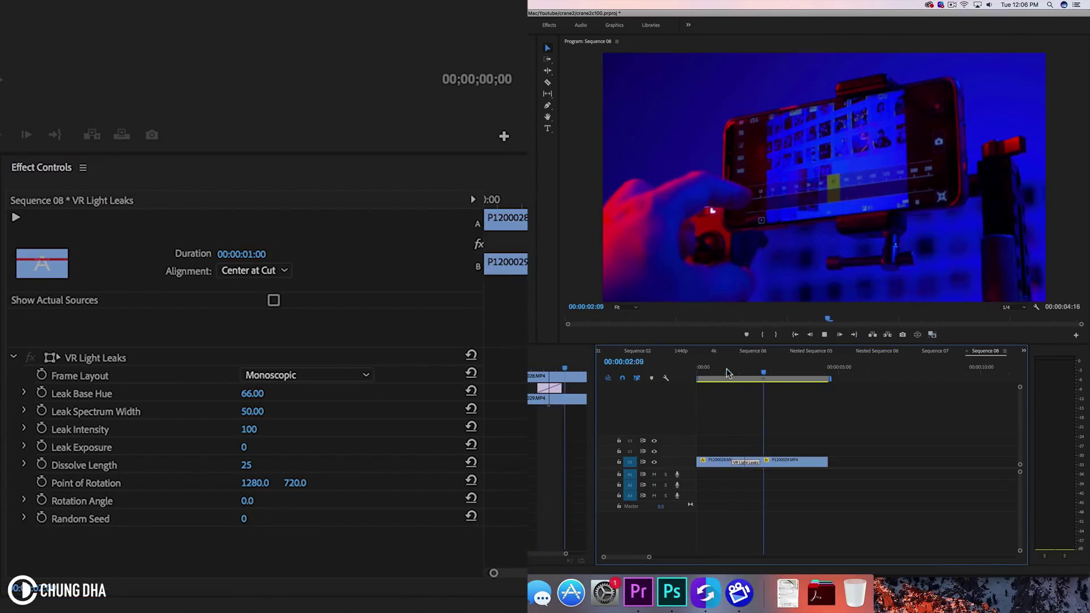
{"action": "left_click", "coordinate": [741, 373]}
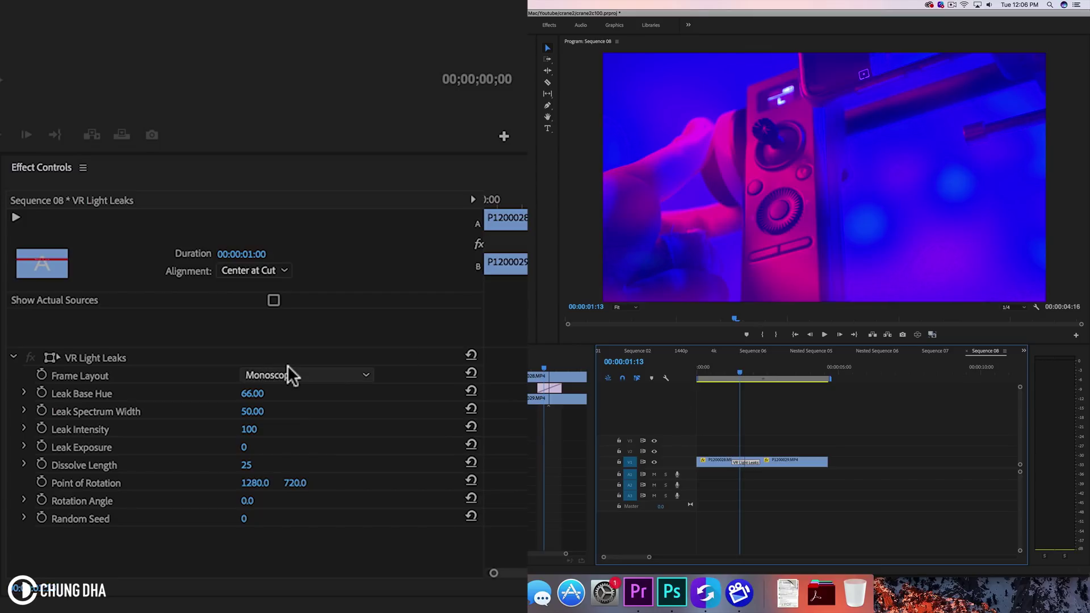
{"action": "left_click_drag", "start_coordinate": [252, 411], "coordinate": [244, 447]}
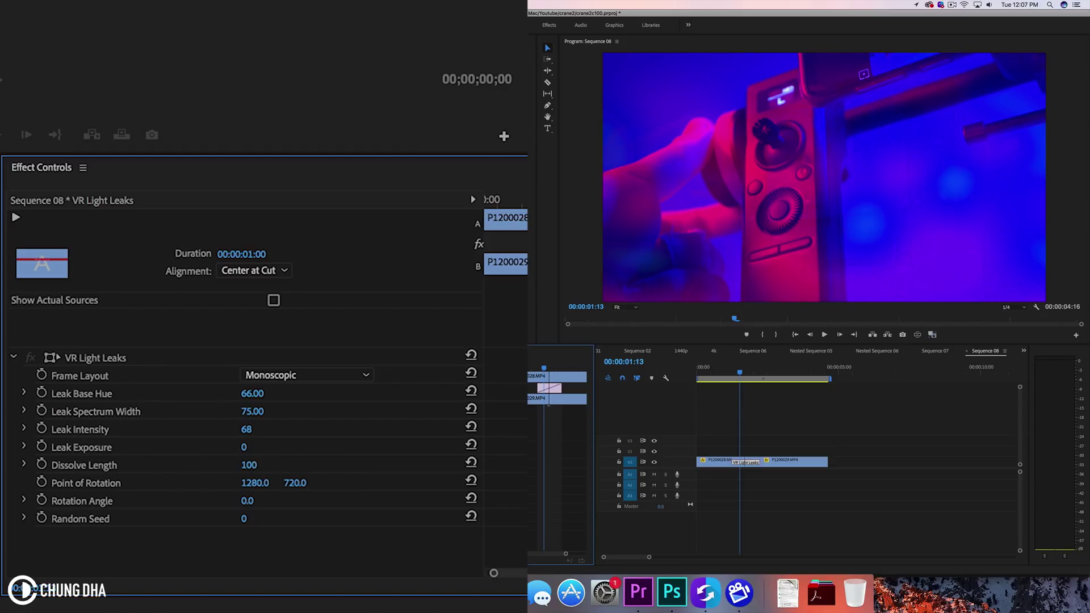
{"action": "left_click_drag", "start_coordinate": [249, 465], "coordinate": [239, 465]}
{"action": "mouse_move", "coordinate": [736, 373]}
{"action": "left_mouse_down"}
{"action": "mouse_move", "coordinate": [761, 374]}
{"action": "mouse_move", "coordinate": [741, 374]}
{"action": "left_mouse_up"}
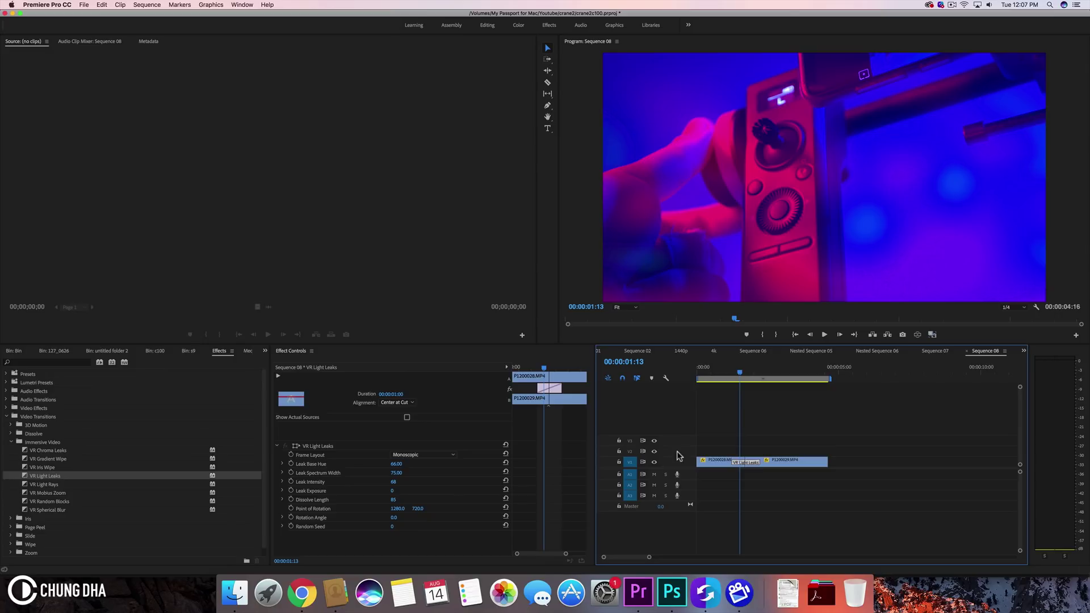
{"action": "key", "text": "BackSpace"}
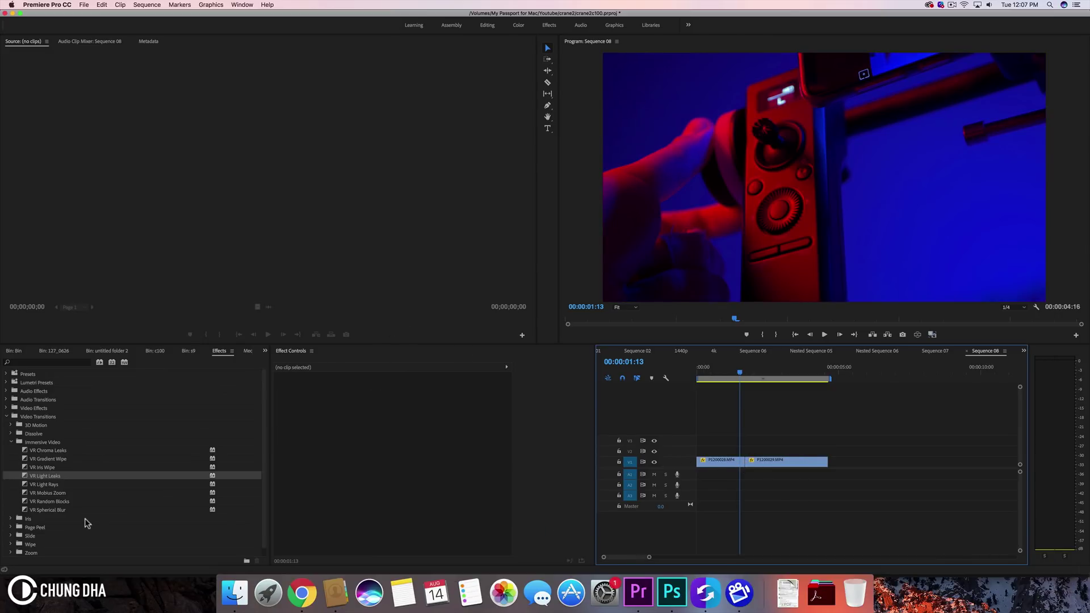
Place VR Light Rays on the Sequence 08 cut, preview it, and select it for editing.
{"action": "left_click_drag", "start_coordinate": [39, 487], "coordinate": [746, 463]}
{"action": "left_click", "coordinate": [733, 370]}
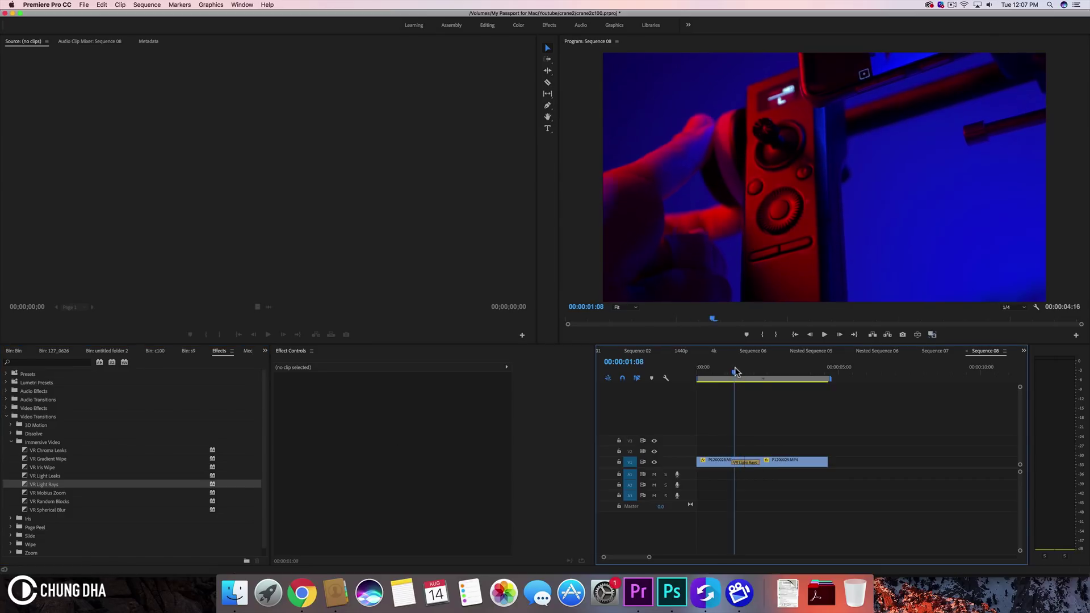
{"action": "left_click_drag", "start_coordinate": [735, 372], "coordinate": [704, 370]}
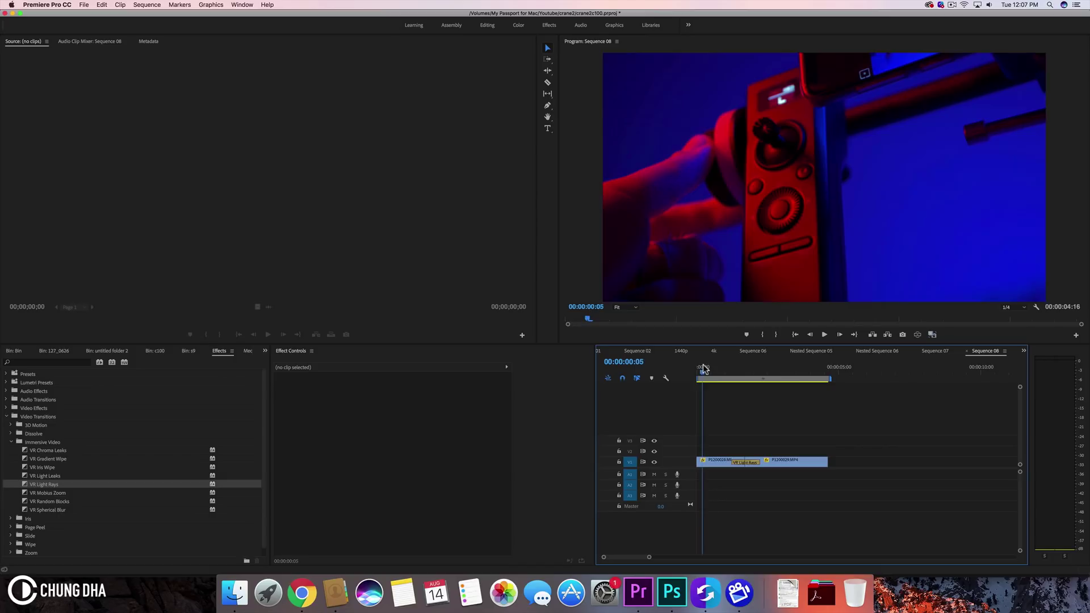
{"action": "key", "text": "space"}
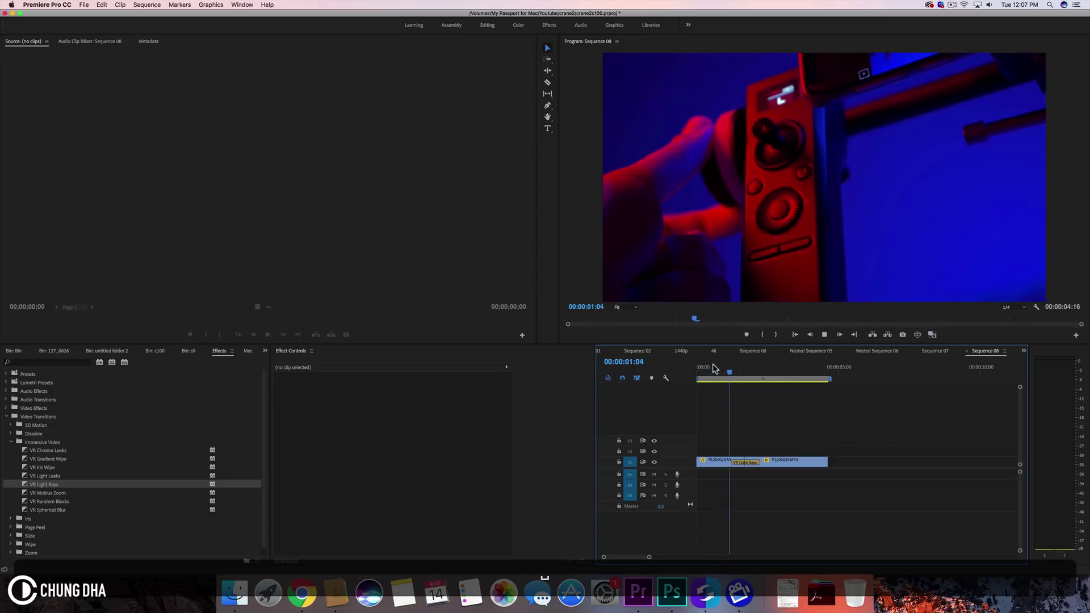
{"action": "mouse_move", "coordinate": [755, 370]}
{"action": "left_mouse_down"}
{"action": "mouse_move", "coordinate": [733, 372]}
{"action": "mouse_move", "coordinate": [748, 373]}
{"action": "left_mouse_up"}
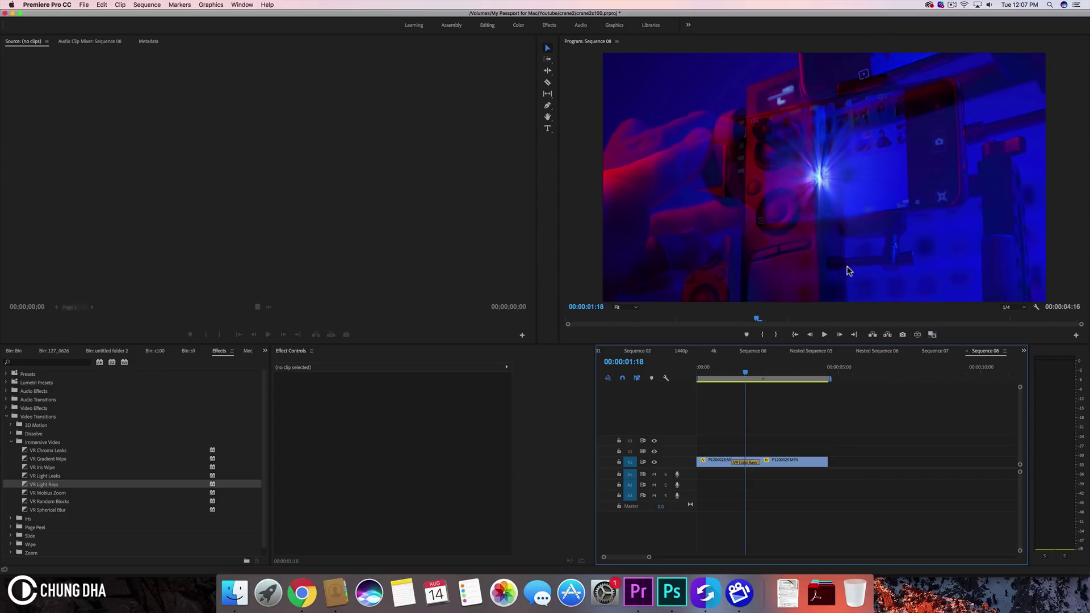
{"action": "left_click", "coordinate": [753, 463]}
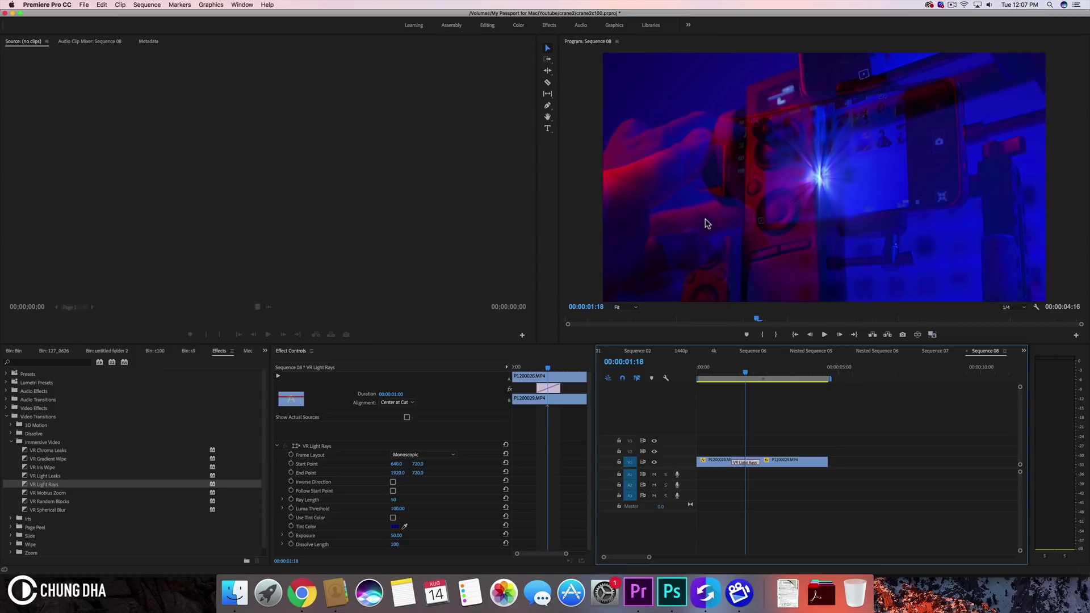
Move the Light Rays Start Point to 773, 1069 and End Point to 2059, 1075.
{"action": "left_click_drag", "start_coordinate": [393, 466], "coordinate": [391, 466]}
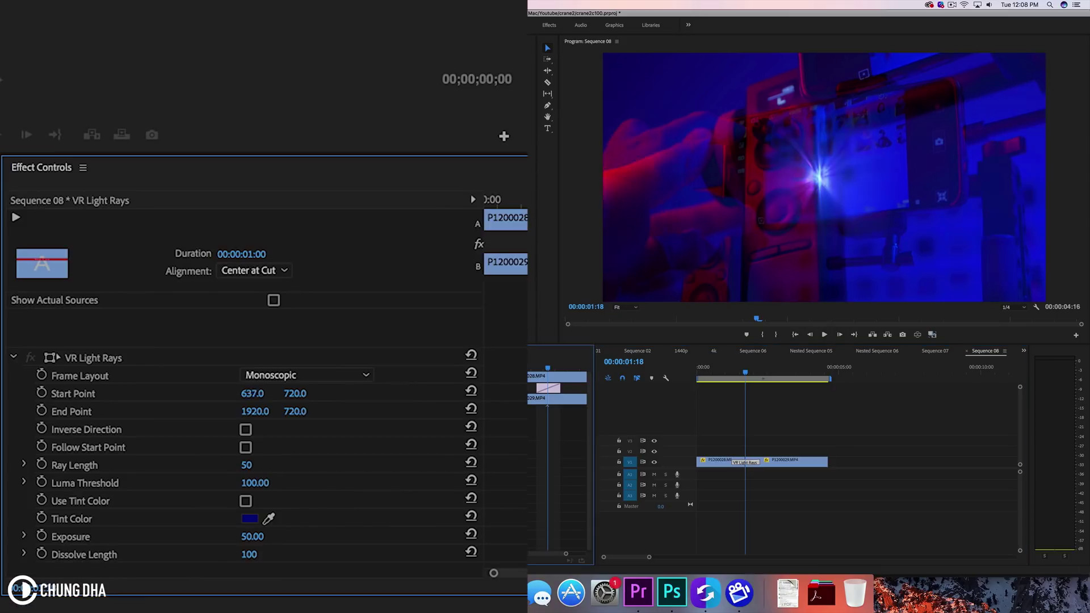
{"action": "left_click_drag", "start_coordinate": [252, 394], "coordinate": [253, 391]}
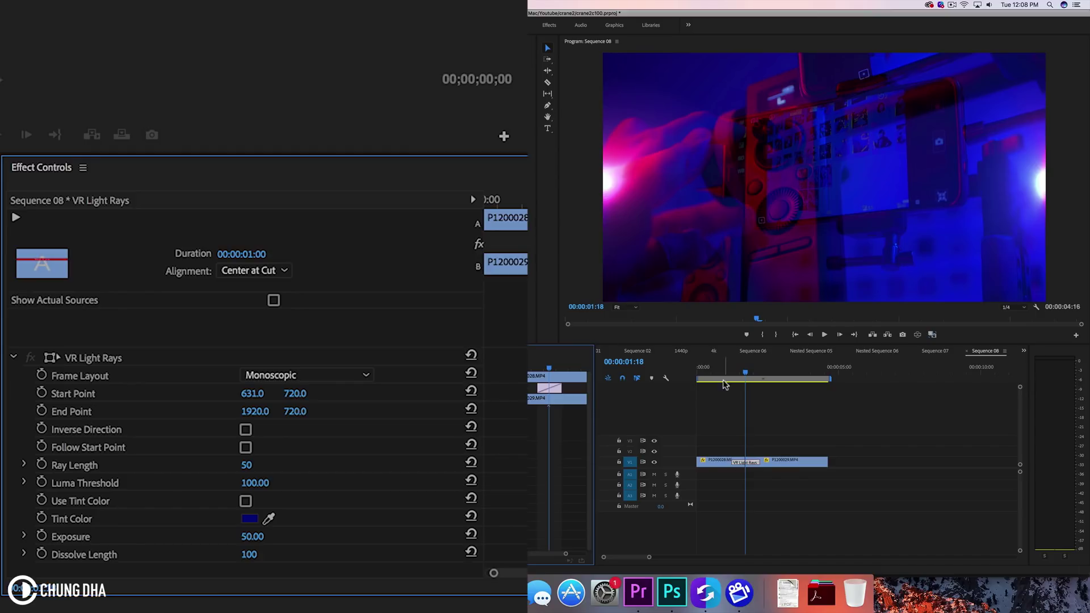
{"action": "mouse_move", "coordinate": [727, 370]}
{"action": "left_mouse_down"}
{"action": "mouse_move", "coordinate": [738, 372]}
{"action": "mouse_move", "coordinate": [705, 372]}
{"action": "mouse_move", "coordinate": [760, 369]}
{"action": "mouse_move", "coordinate": [748, 373]}
{"action": "left_mouse_up"}
{"action": "mouse_move", "coordinate": [253, 394]}
{"action": "left_mouse_down"}
{"action": "mouse_move", "coordinate": [303, 399]}
{"action": "mouse_move", "coordinate": [245, 393]}
{"action": "mouse_move", "coordinate": [301, 393]}
{"action": "mouse_move", "coordinate": [245, 414]}
{"action": "mouse_move", "coordinate": [304, 412]}
{"action": "mouse_move", "coordinate": [256, 395]}
{"action": "left_mouse_up"}
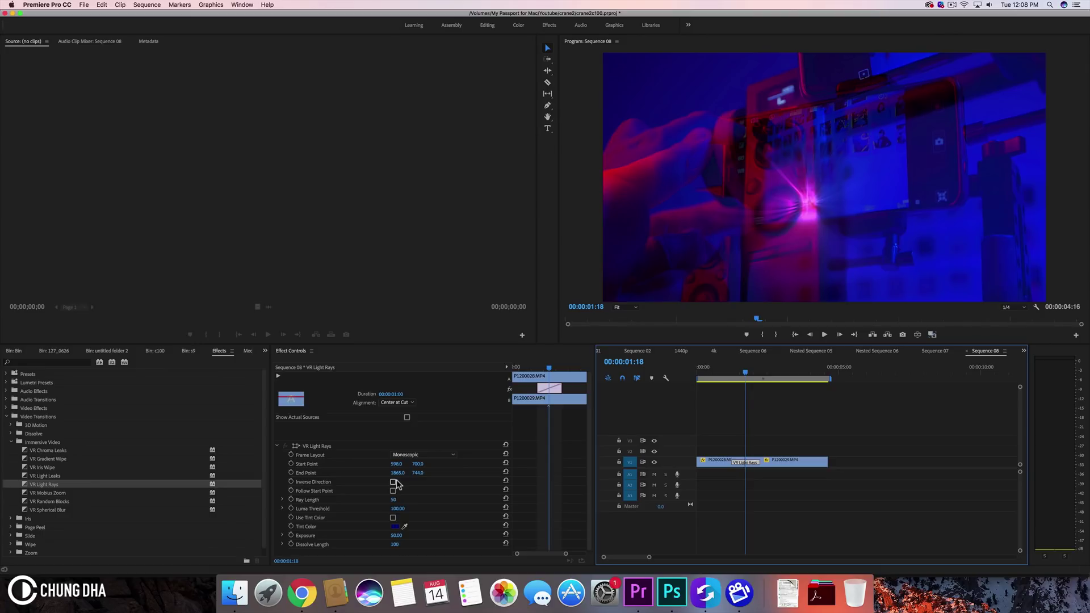
{"action": "left_click_drag", "start_coordinate": [393, 464], "coordinate": [450, 467]}
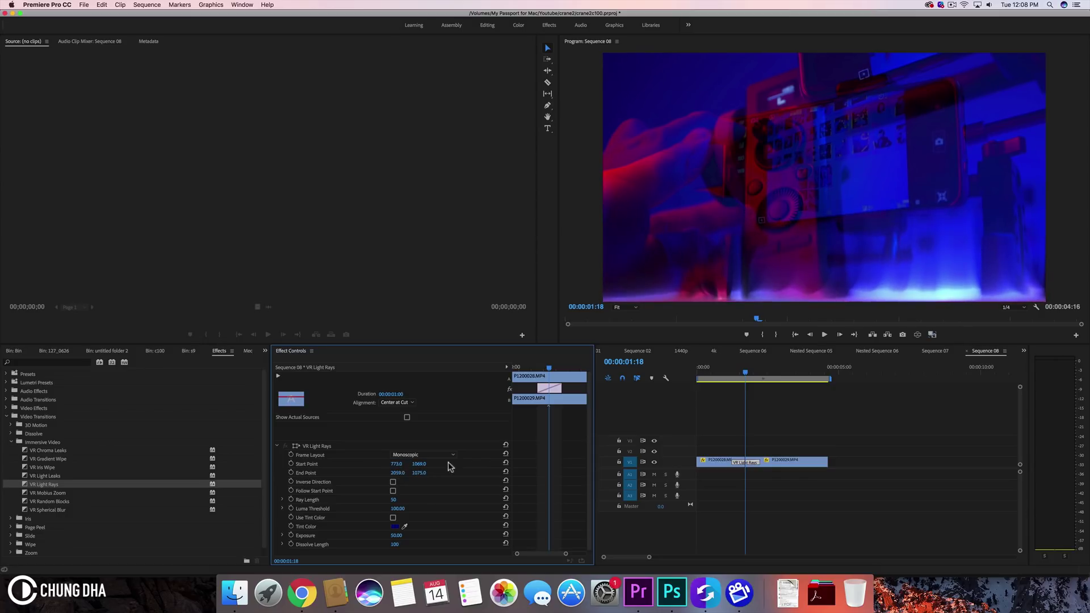
{"action": "left_click_drag", "start_coordinate": [734, 376], "coordinate": [749, 377]}
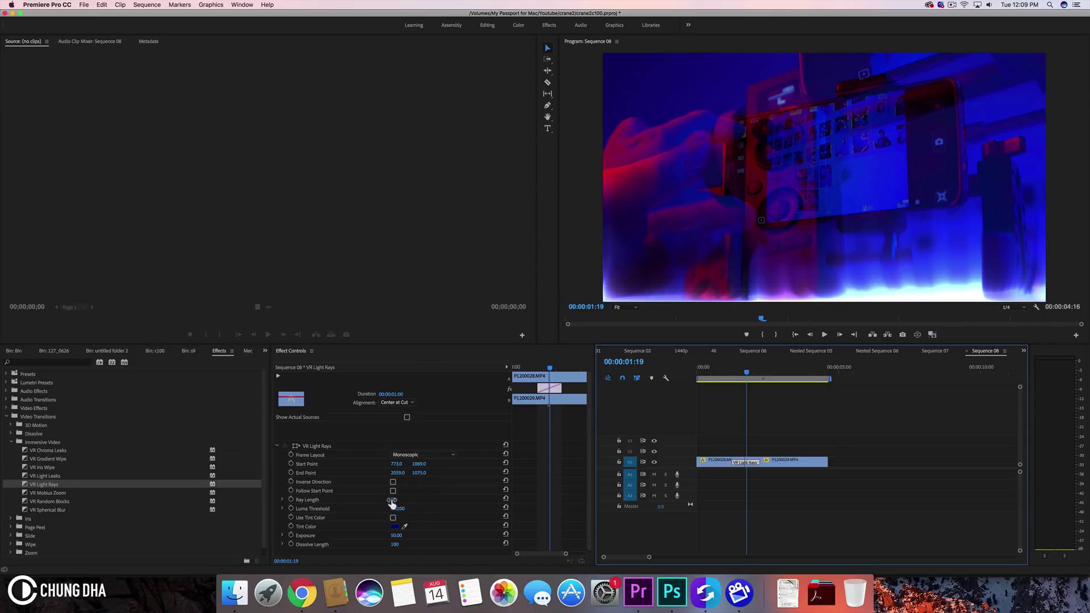
Set Ray Length to 79 and Luma Threshold to 52.00, and pick a pure red tint colour.
{"action": "mouse_move", "coordinate": [391, 502]}
{"action": "left_mouse_down"}
{"action": "mouse_move", "coordinate": [418, 502]}
{"action": "mouse_move", "coordinate": [410, 502]}
{"action": "left_mouse_up"}
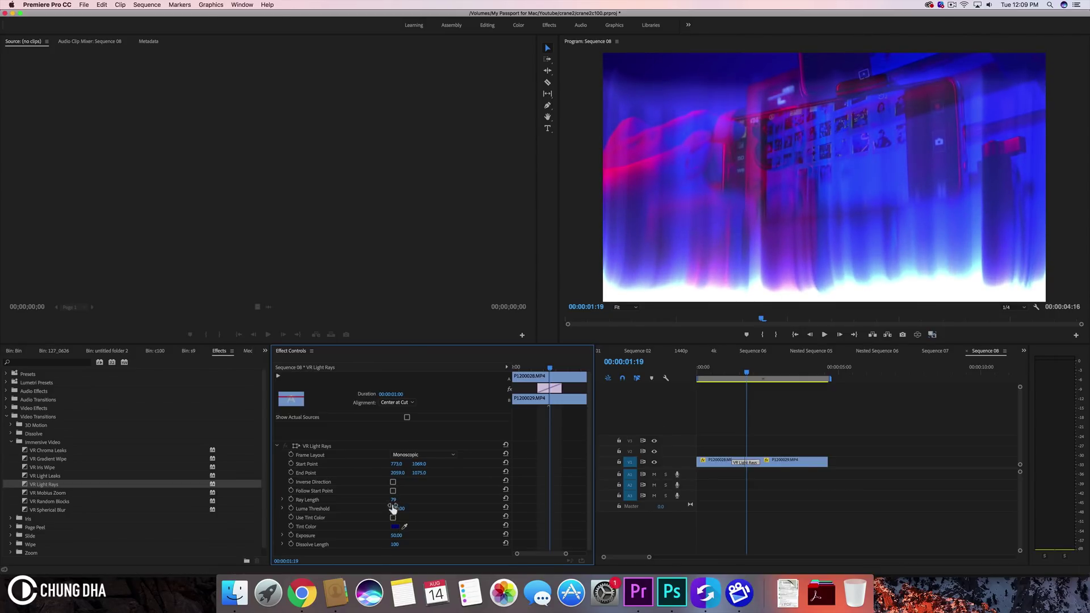
{"action": "mouse_move", "coordinate": [397, 509]}
{"action": "left_mouse_down"}
{"action": "mouse_move", "coordinate": [363, 508]}
{"action": "mouse_move", "coordinate": [402, 511]}
{"action": "left_mouse_up"}
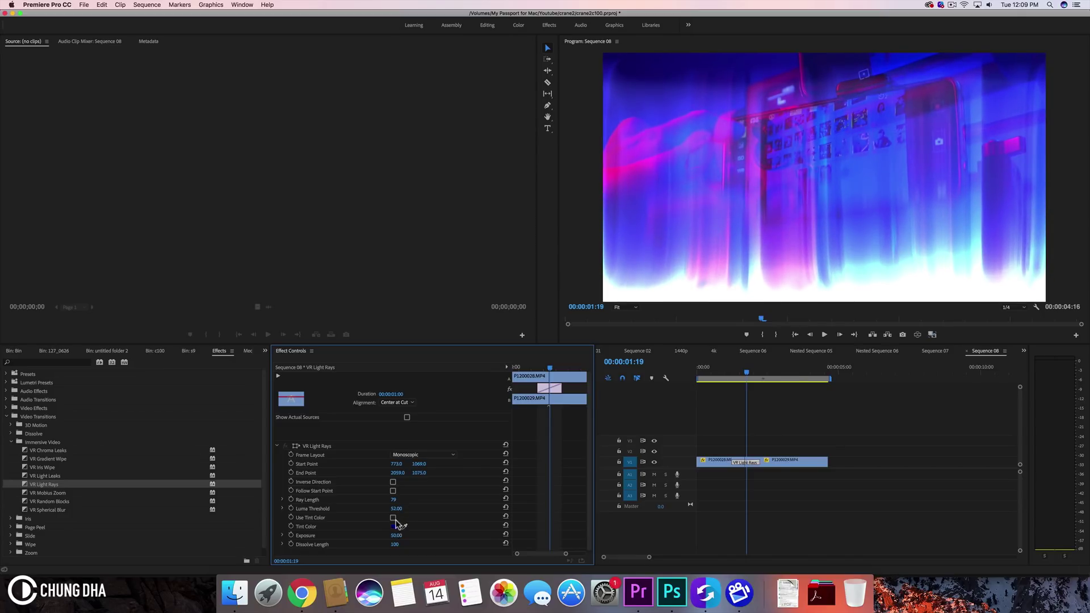
{"action": "left_click", "coordinate": [395, 528]}
{"action": "left_click", "coordinate": [566, 244]}
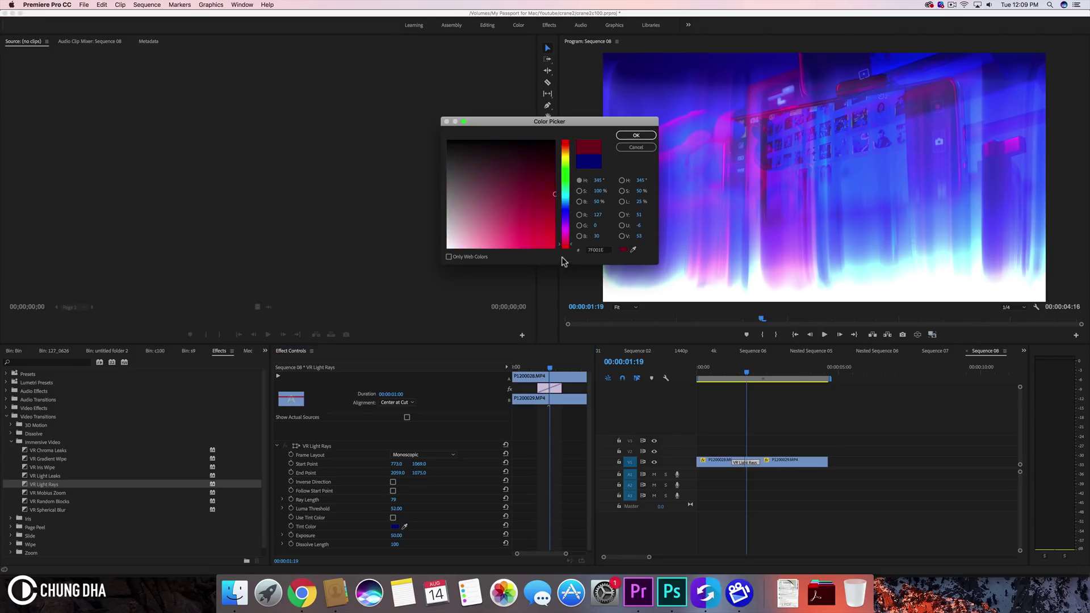
{"action": "left_click_drag", "start_coordinate": [555, 248], "coordinate": [571, 267]}
{"action": "left_click", "coordinate": [636, 137]}
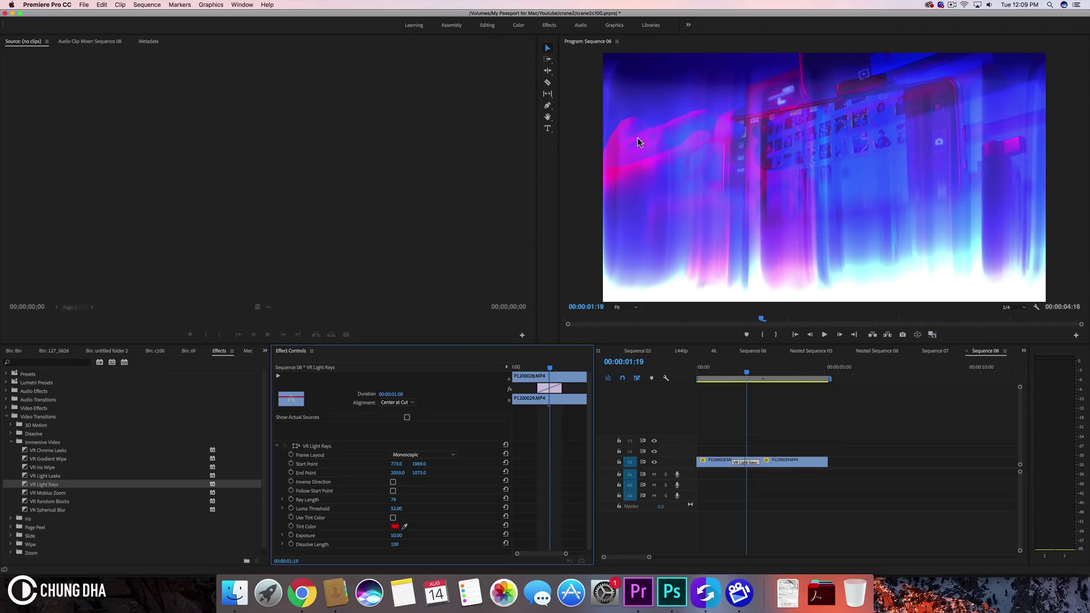
Enable Use Tint Color and preview the red-tinted light rays transition.
{"action": "left_click_drag", "start_coordinate": [726, 369], "coordinate": [751, 368]}
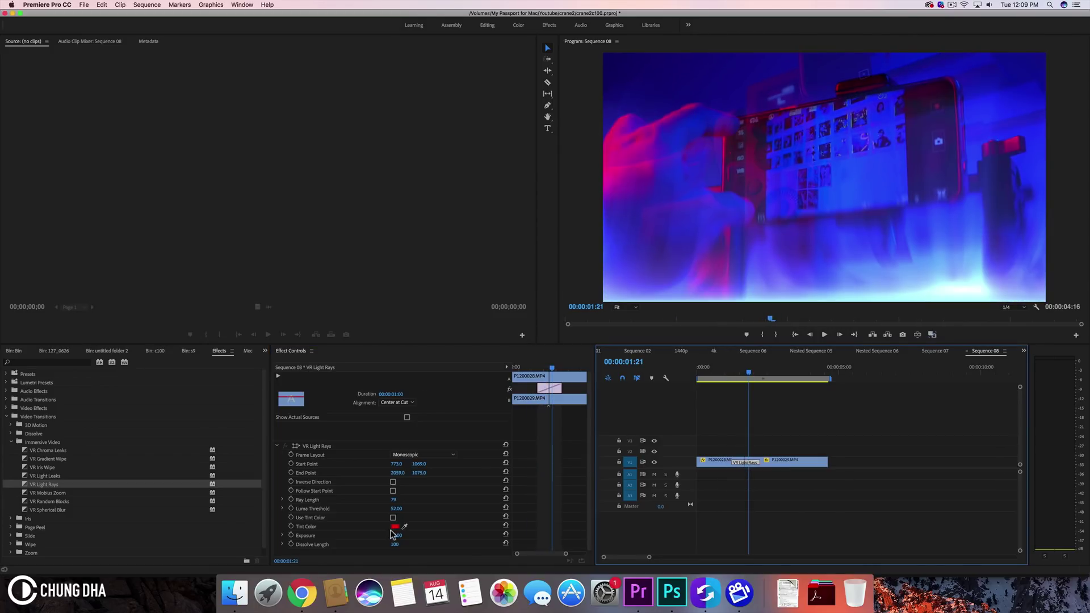
{"action": "left_click", "coordinate": [392, 518]}
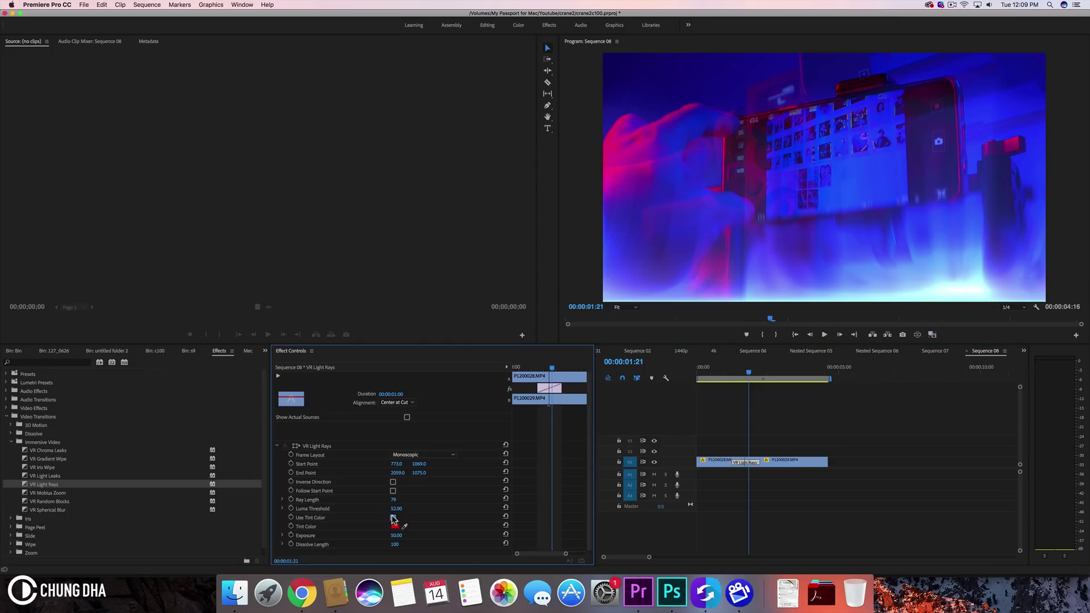
{"action": "left_click_drag", "start_coordinate": [730, 373], "coordinate": [753, 379]}
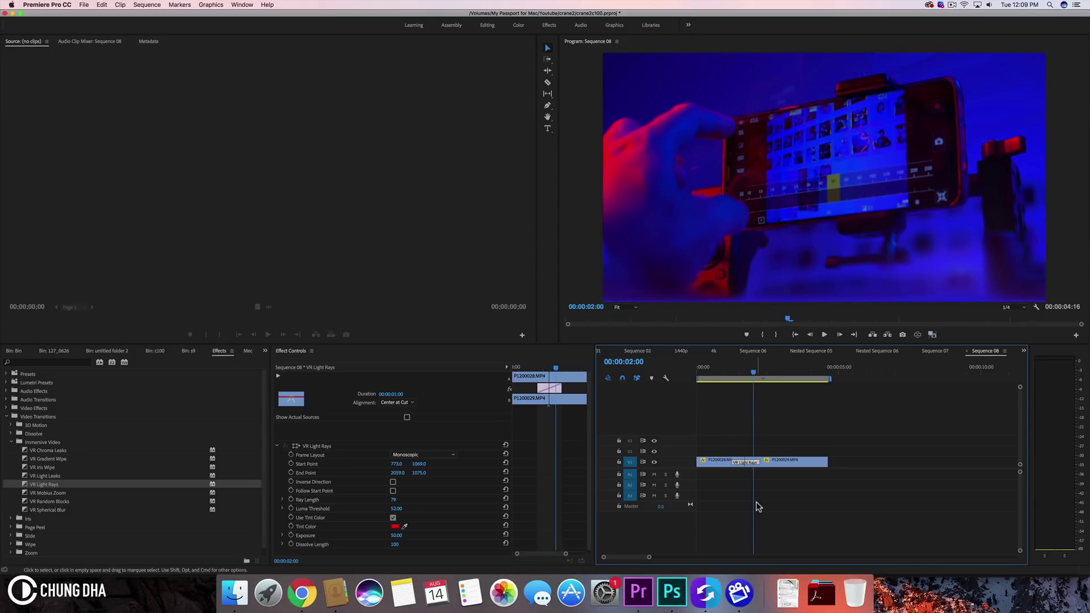
{"action": "left_click_drag", "start_coordinate": [760, 462], "coordinate": [783, 464]}
Extend the Light Rays transition to 00:00:02:19 and play it back once.
{"action": "left_click_drag", "start_coordinate": [754, 375], "coordinate": [692, 369]}
{"action": "key", "text": "space"}
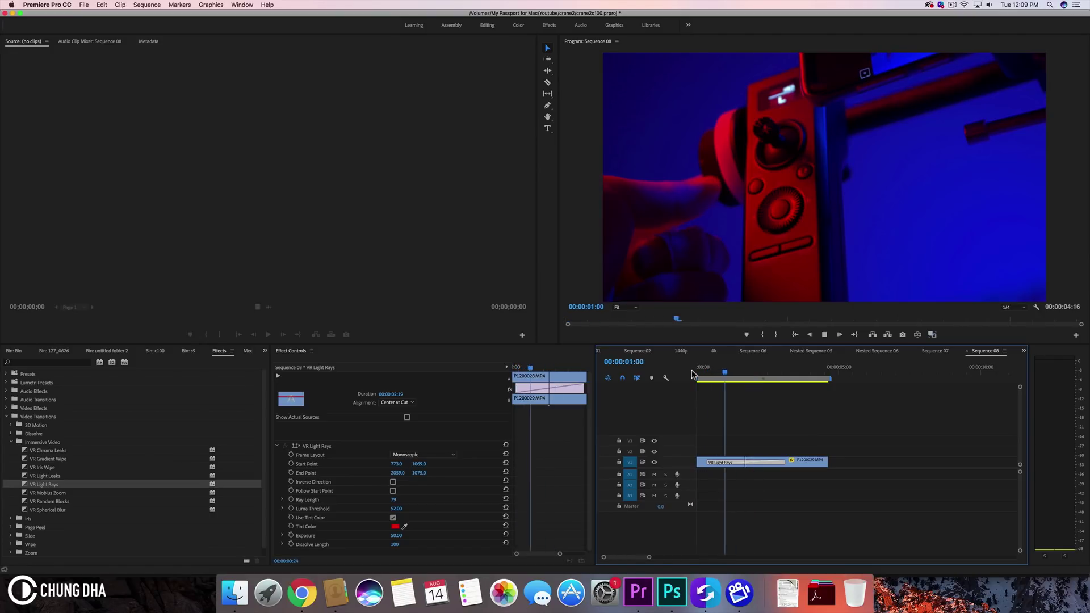
{"action": "left_click_drag", "start_coordinate": [692, 370], "coordinate": [700, 373]}
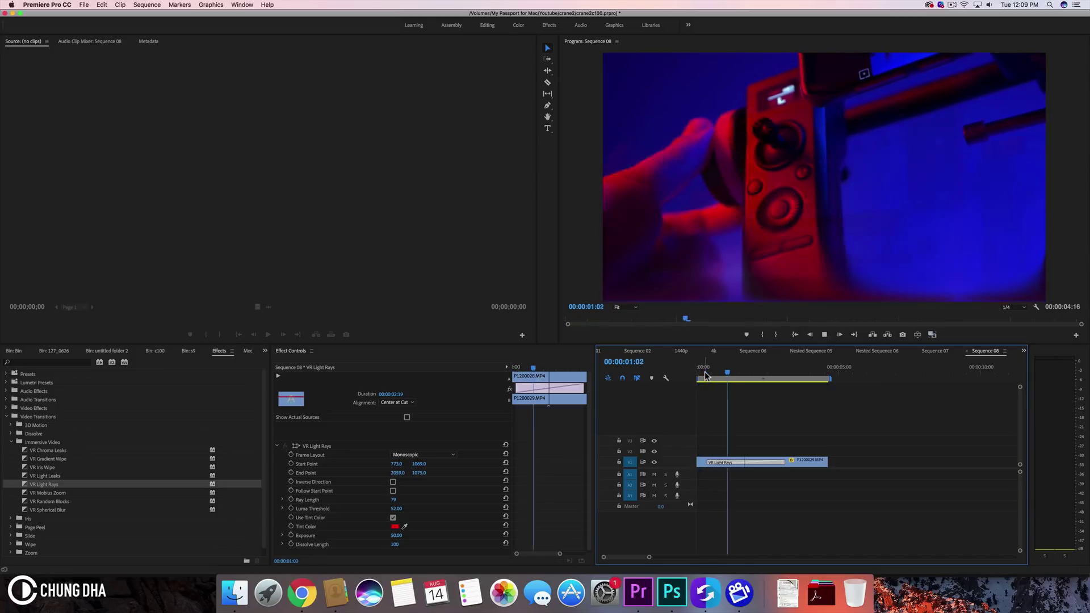
{"action": "key", "text": "space"}
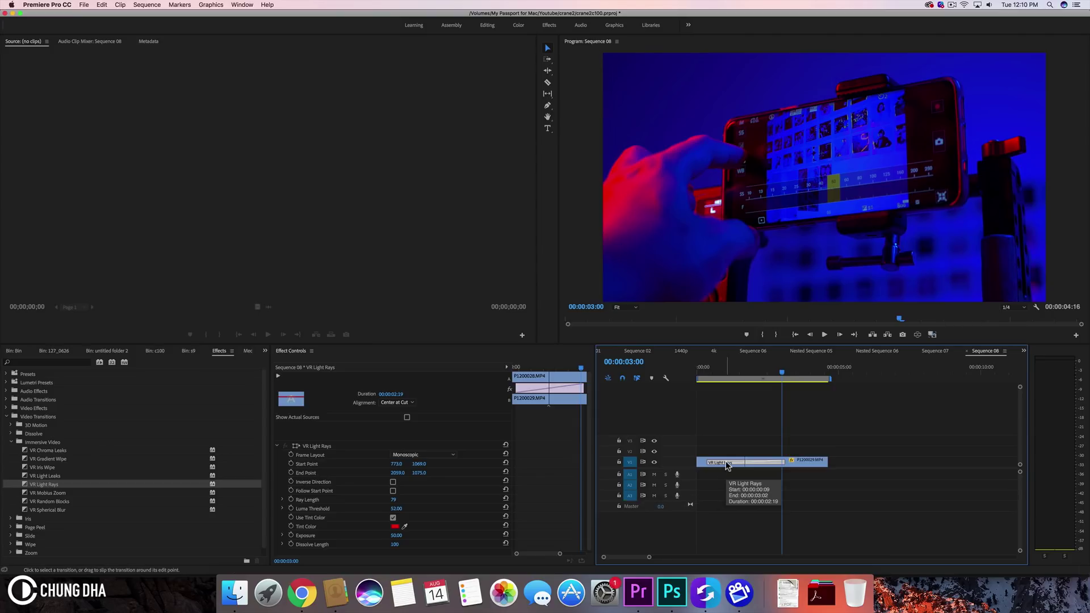
Replace VR Light Rays with VR Mobius Zoom on the cut between the clips.
{"action": "key", "text": "BackSpace"}
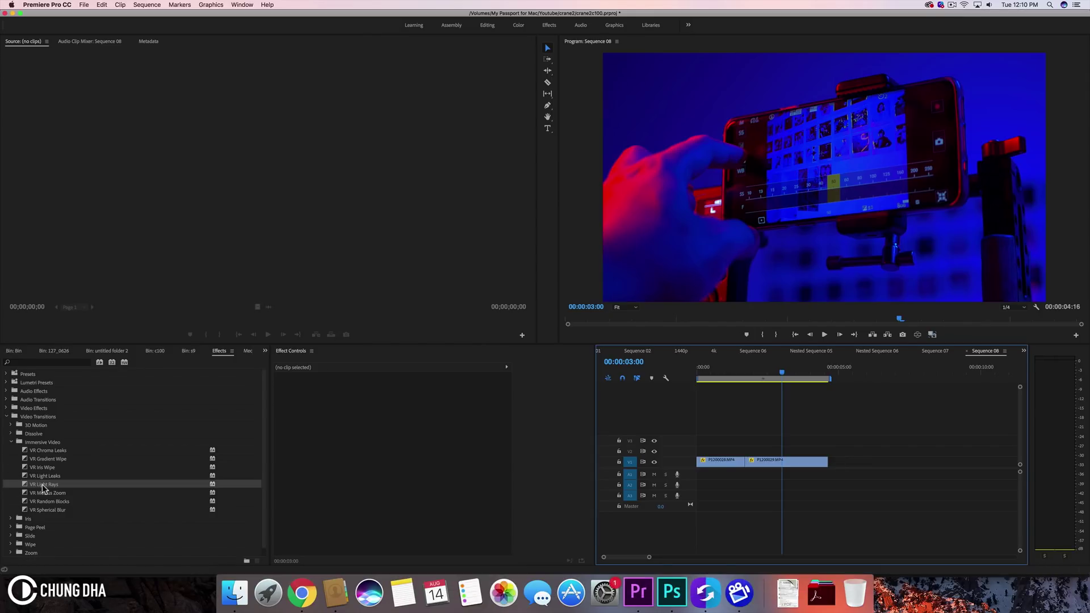
{"action": "left_click_drag", "start_coordinate": [47, 495], "coordinate": [192, 498]}
{"action": "left_click_drag", "start_coordinate": [601, 445], "coordinate": [745, 462]}
Scrub and play back the new Mobius Zoom transition.
{"action": "left_click", "coordinate": [725, 368]}
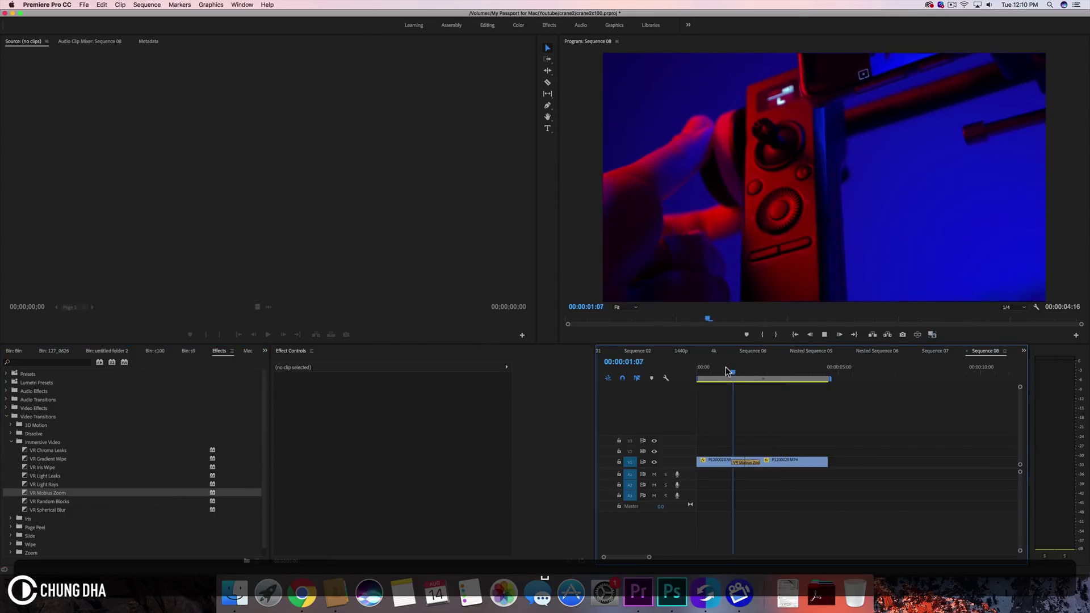
{"action": "mouse_move", "coordinate": [726, 366]}
{"action": "left_mouse_down"}
{"action": "mouse_move", "coordinate": [777, 366]}
{"action": "mouse_move", "coordinate": [743, 368]}
{"action": "left_mouse_up"}
{"action": "key", "text": "space"}
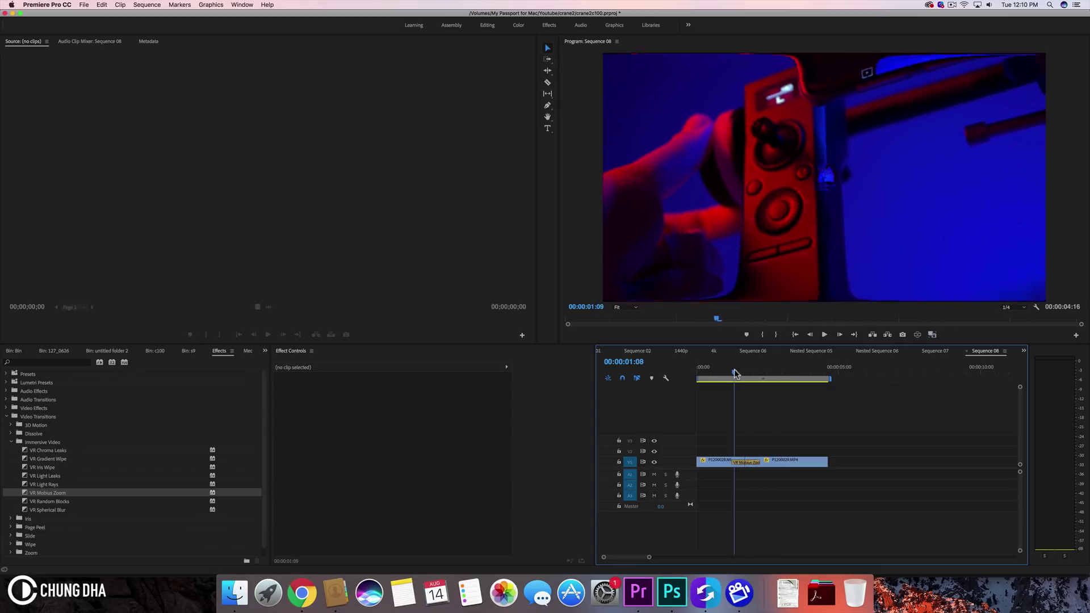
{"action": "left_click", "coordinate": [728, 369]}
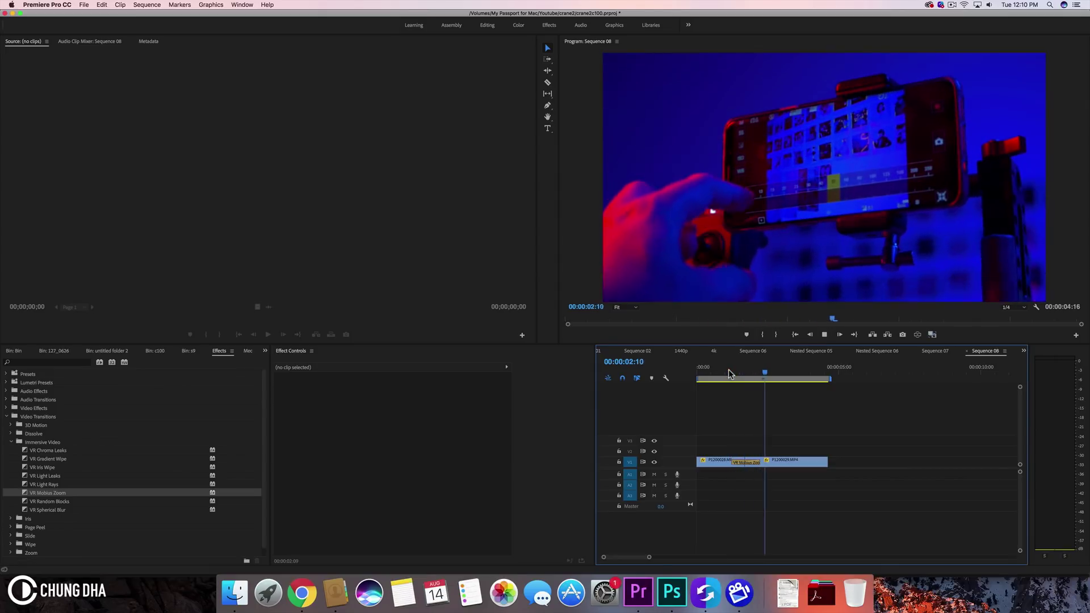
{"action": "key", "text": "space"}
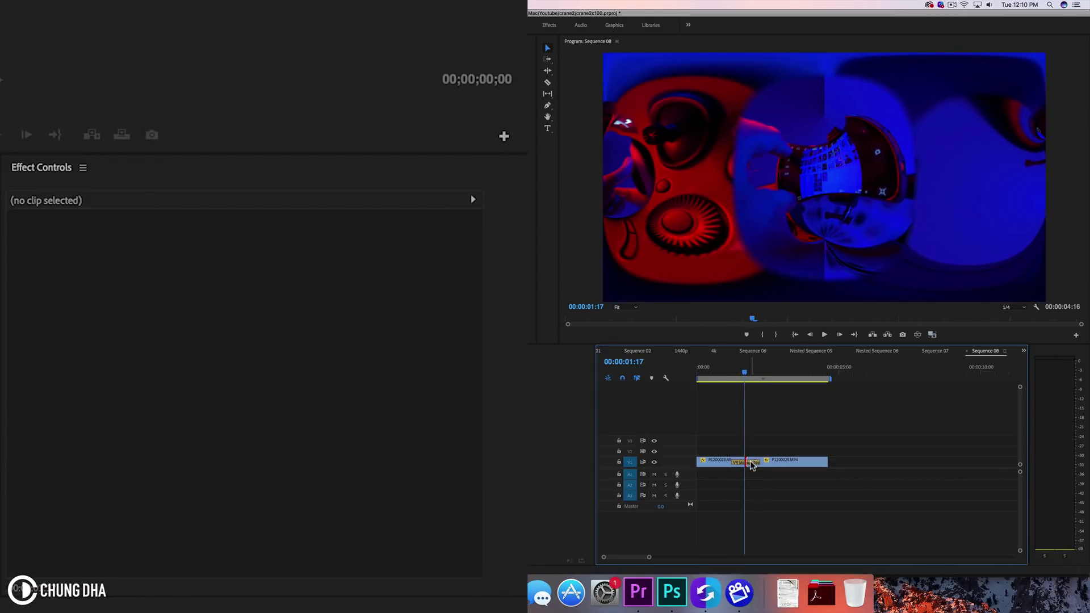
Set the Mobius Zoom's Zoom Out Level and Zoom In Level both to 0.00.
{"action": "left_click", "coordinate": [751, 463]}
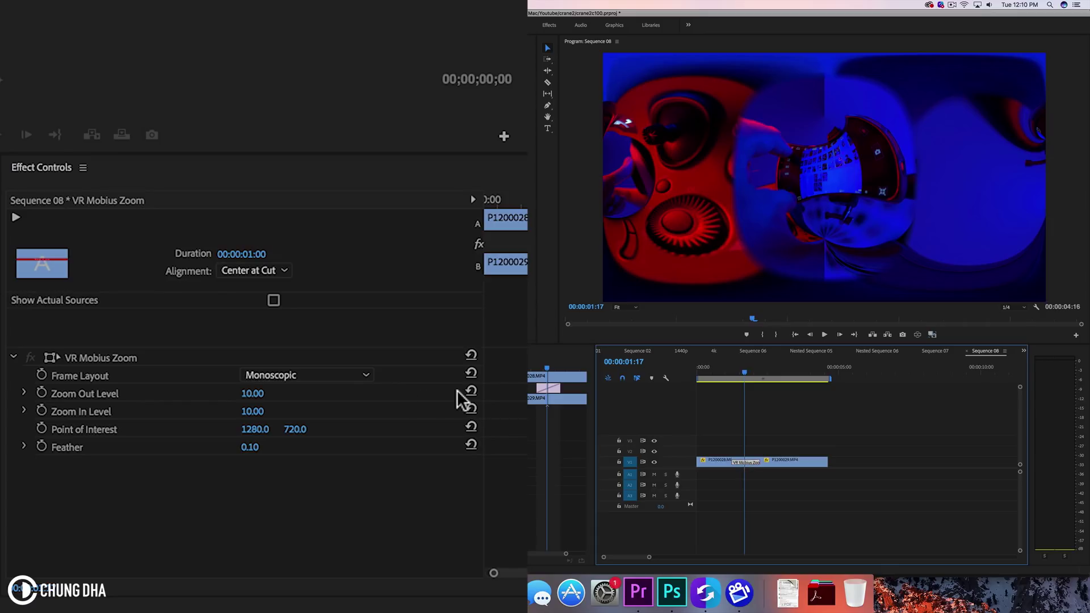
{"action": "mouse_move", "coordinate": [253, 393]}
{"action": "left_mouse_down"}
{"action": "mouse_move", "coordinate": [308, 393]}
{"action": "mouse_move", "coordinate": [265, 398]}
{"action": "left_mouse_up"}
{"action": "mouse_move", "coordinate": [744, 371]}
{"action": "left_mouse_down"}
{"action": "mouse_move", "coordinate": [730, 367]}
{"action": "mouse_move", "coordinate": [761, 368]}
{"action": "mouse_move", "coordinate": [745, 373]}
{"action": "left_mouse_up"}
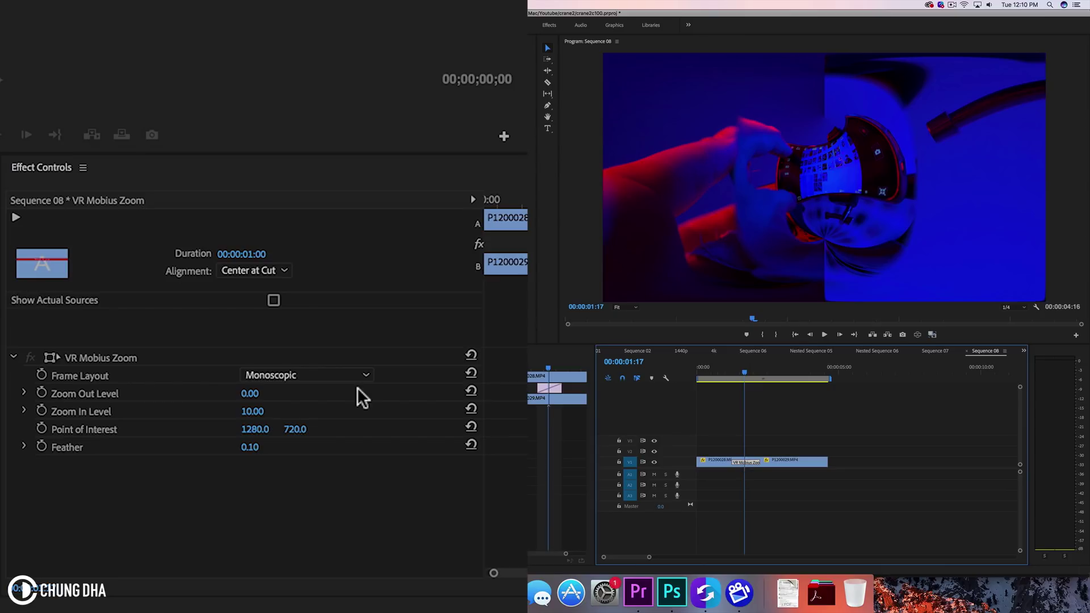
{"action": "left_click", "coordinate": [253, 410]}
{"action": "type", "text": "0"}
{"action": "key", "text": "Return"}
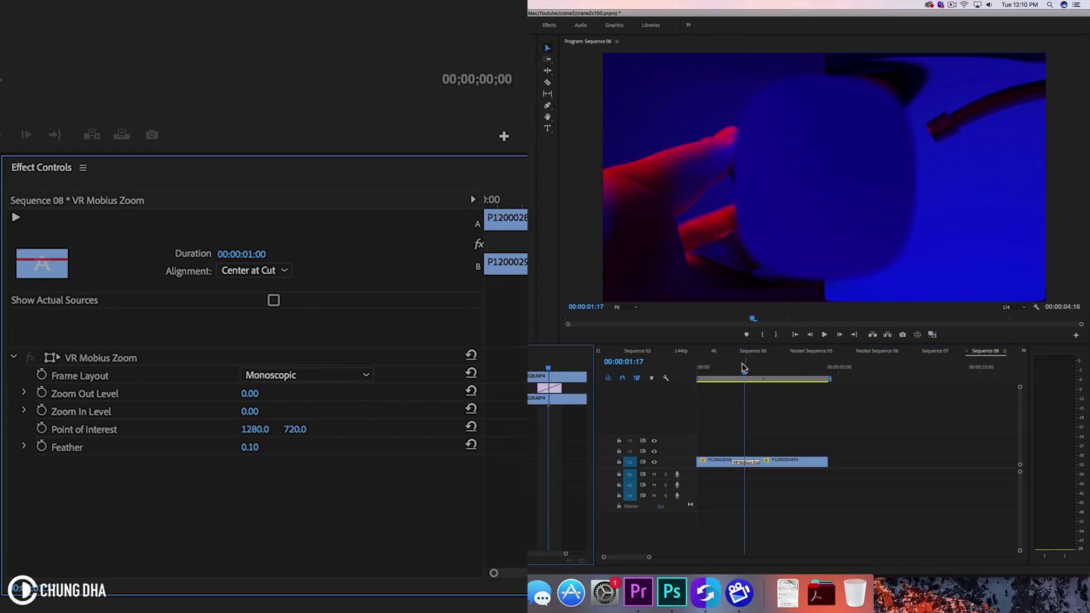
{"action": "left_click_drag", "start_coordinate": [743, 366], "coordinate": [716, 367]}
Preview the zero-zoom transition, lengthen it to 00:00:02:11, and play it.
{"action": "key", "text": "space"}
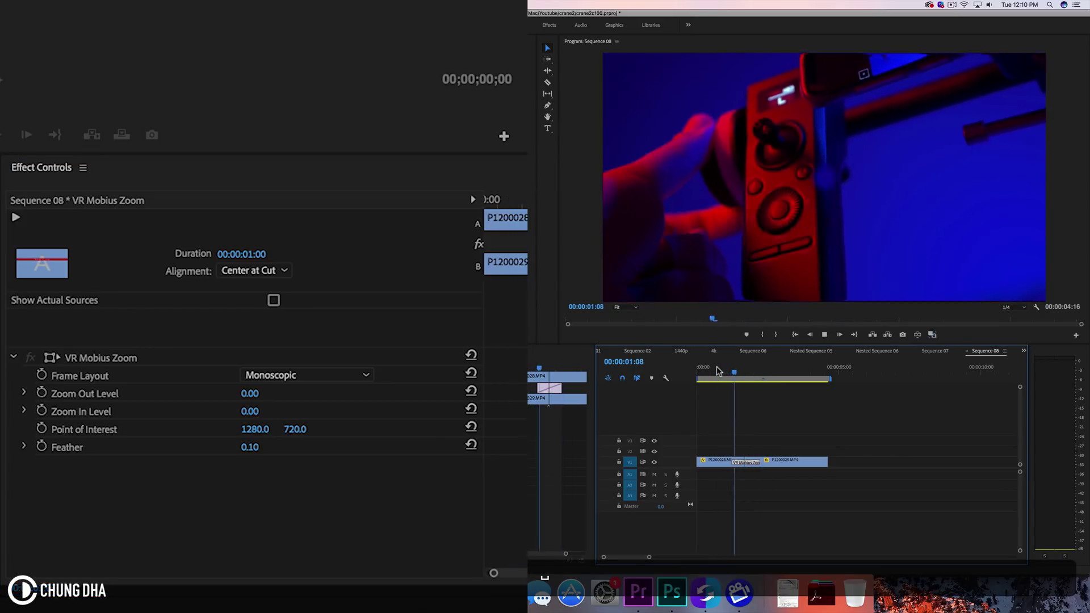
{"action": "left_click", "coordinate": [716, 366]}
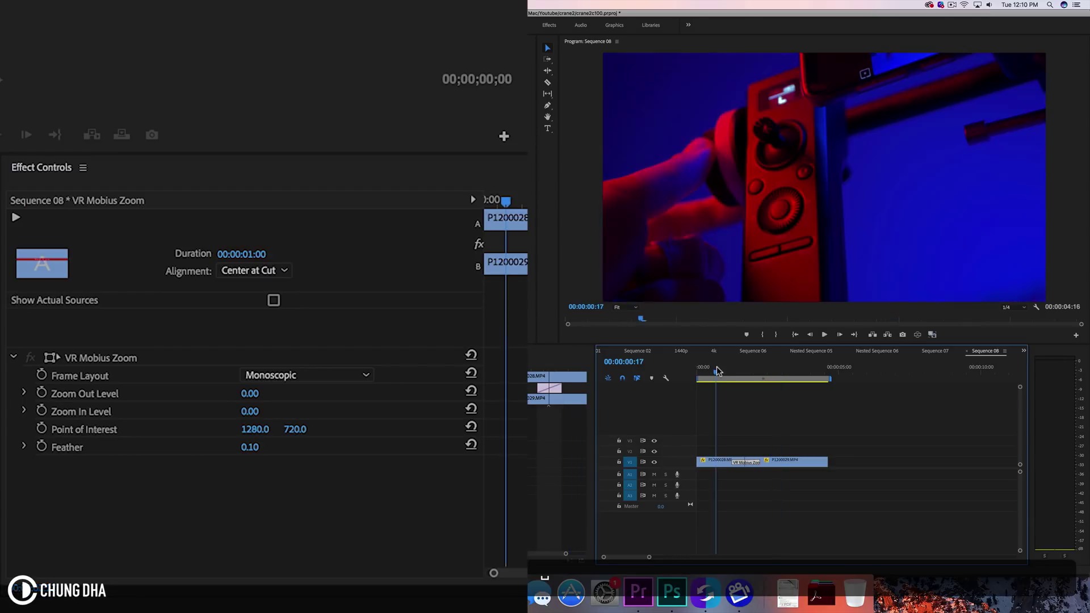
{"action": "left_click_drag", "start_coordinate": [717, 366], "coordinate": [747, 369]}
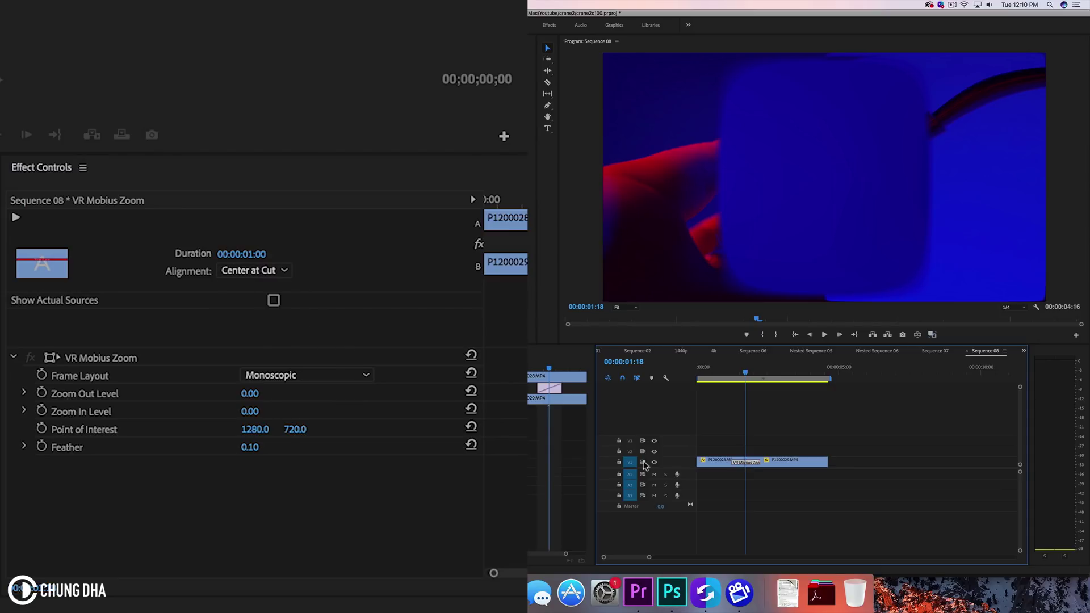
{"action": "left_click_drag", "start_coordinate": [759, 463], "coordinate": [778, 463]}
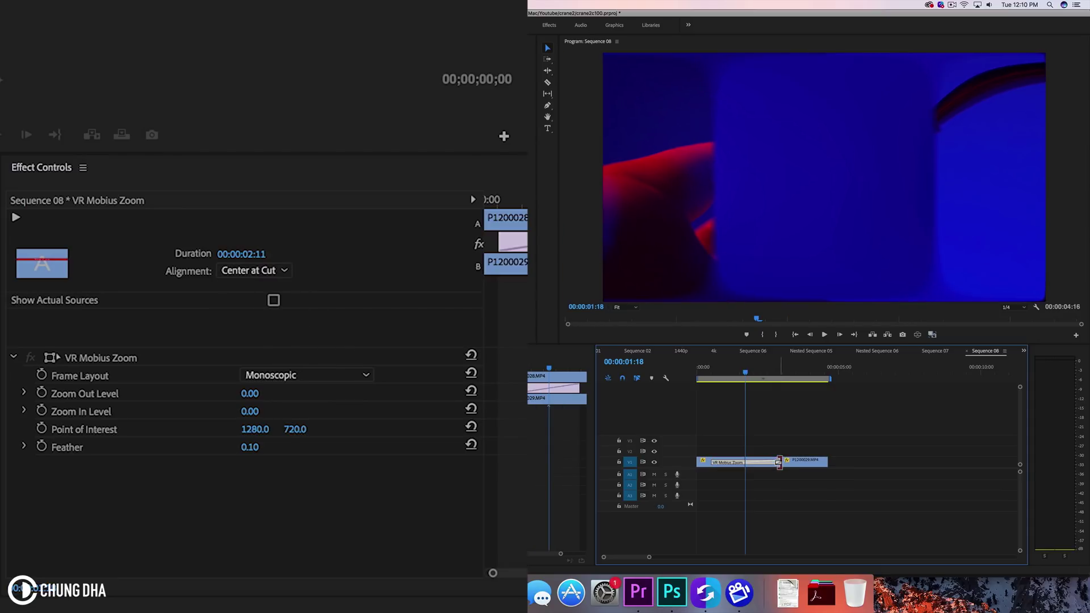
{"action": "key", "text": "space"}
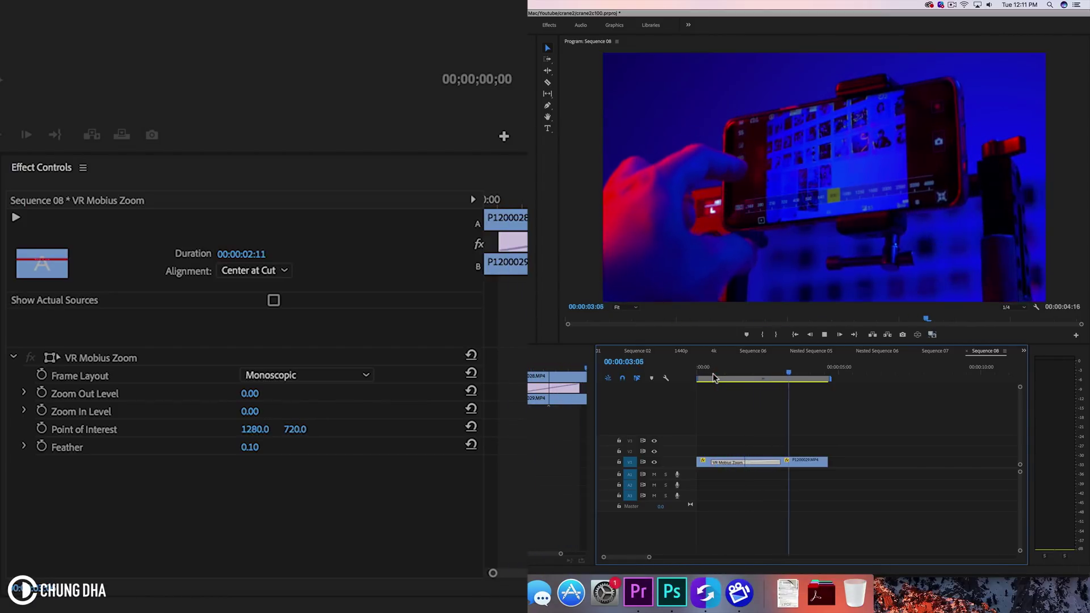
{"action": "key", "text": "space"}
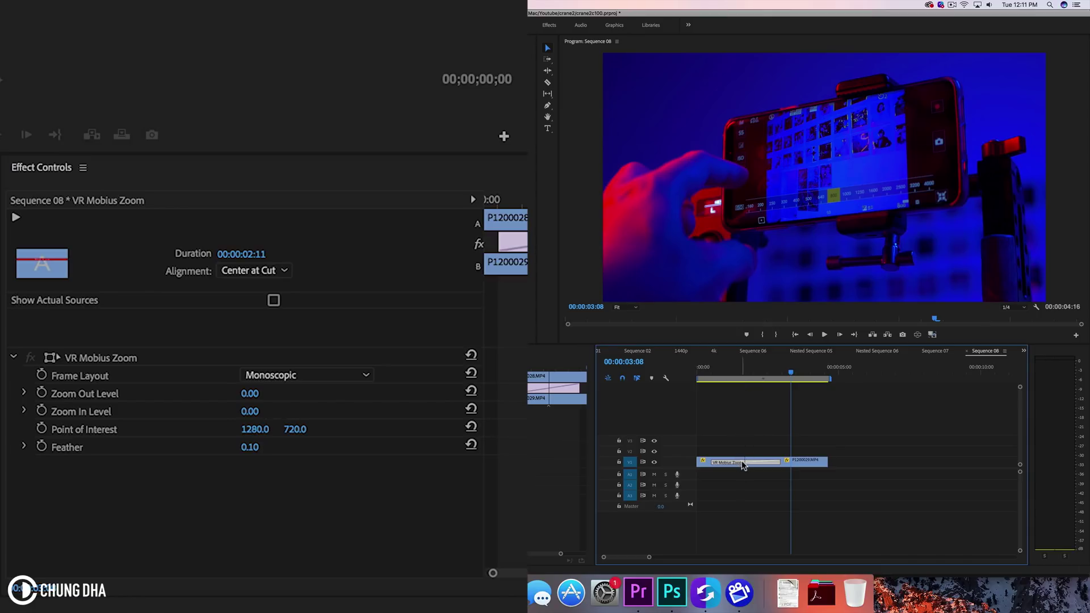
Set Zoom In Level to 100 and preview the zoom transition from the start.
{"action": "left_click", "coordinate": [574, 386]}
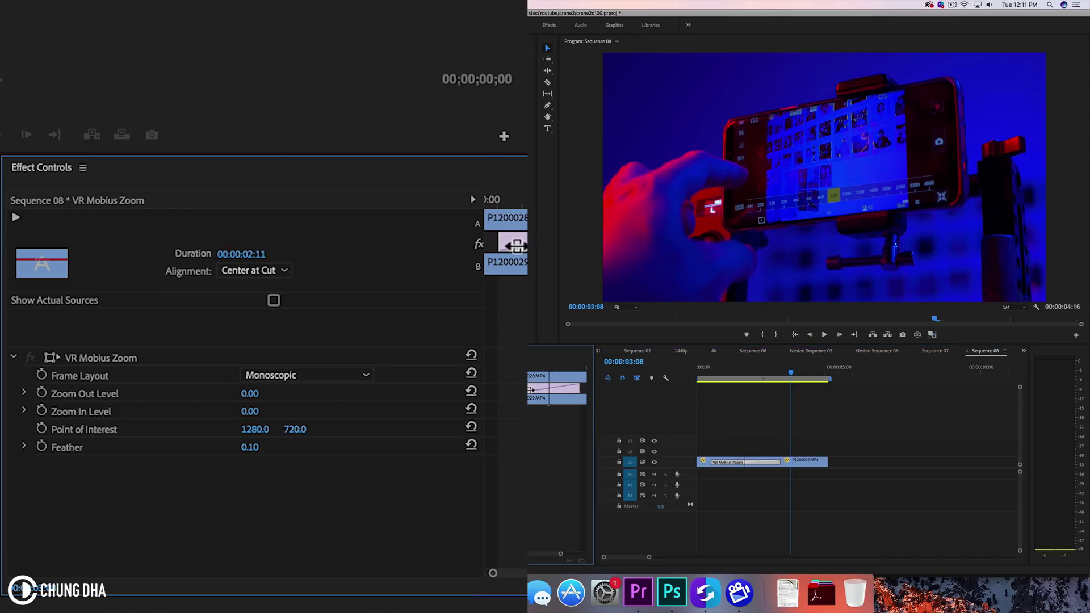
{"action": "left_click", "coordinate": [700, 373]}
{"action": "left_click", "coordinate": [214, 409]}
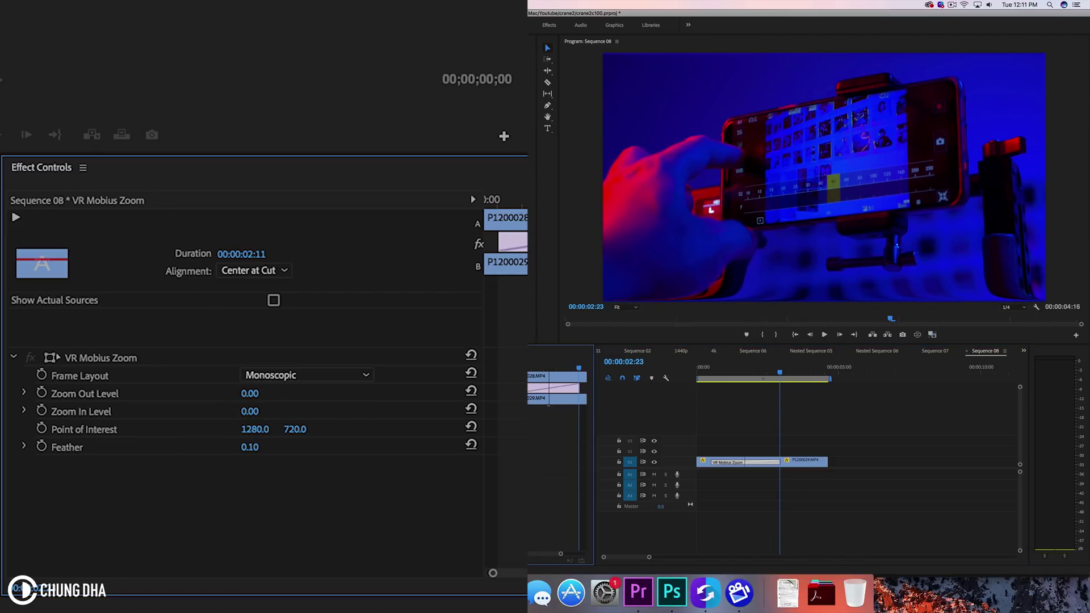
{"action": "left_click", "coordinate": [249, 411]}
{"action": "type", "text": "100"}
{"action": "key", "text": "Return"}
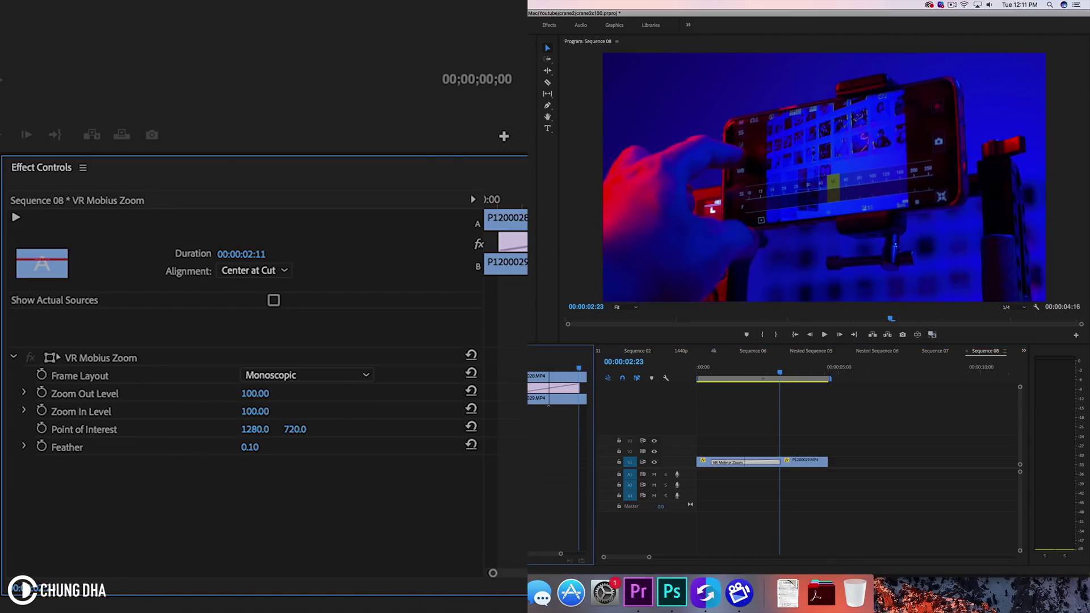
{"action": "left_click", "coordinate": [694, 368]}
{"action": "key", "text": "space"}
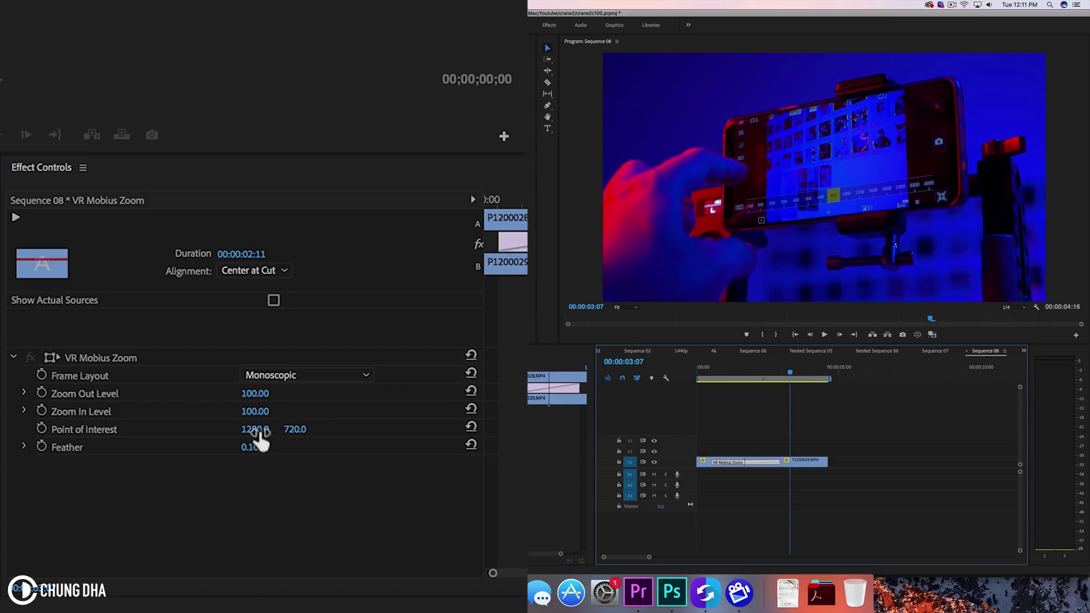
Move the Point of Interest to 930, 1127 and replay the sequence from the beginning.
{"action": "left_click", "coordinate": [745, 372]}
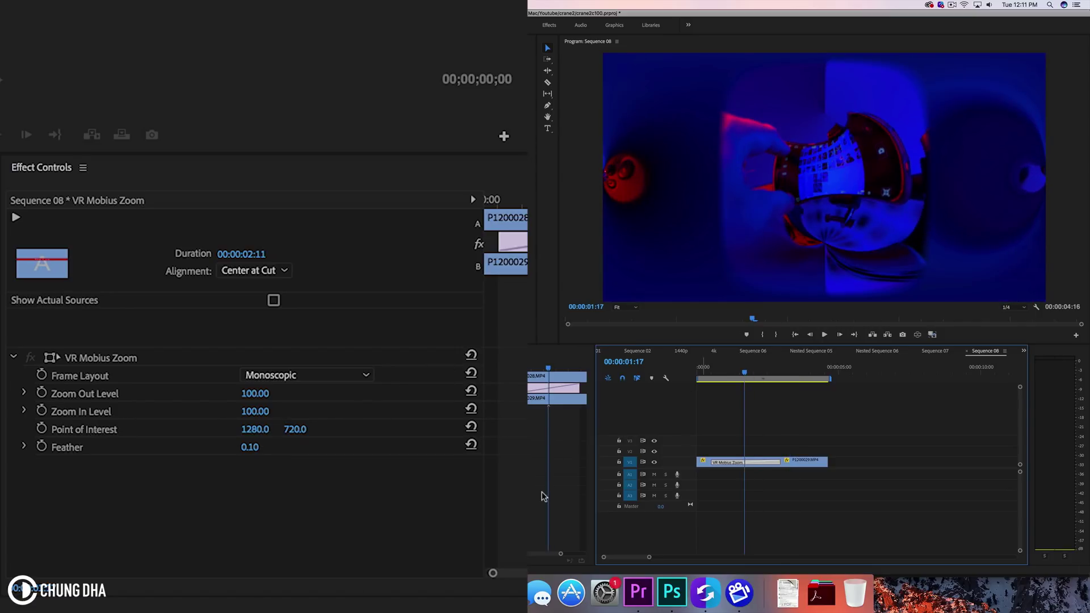
{"action": "left_click_drag", "start_coordinate": [255, 430], "coordinate": [393, 429]}
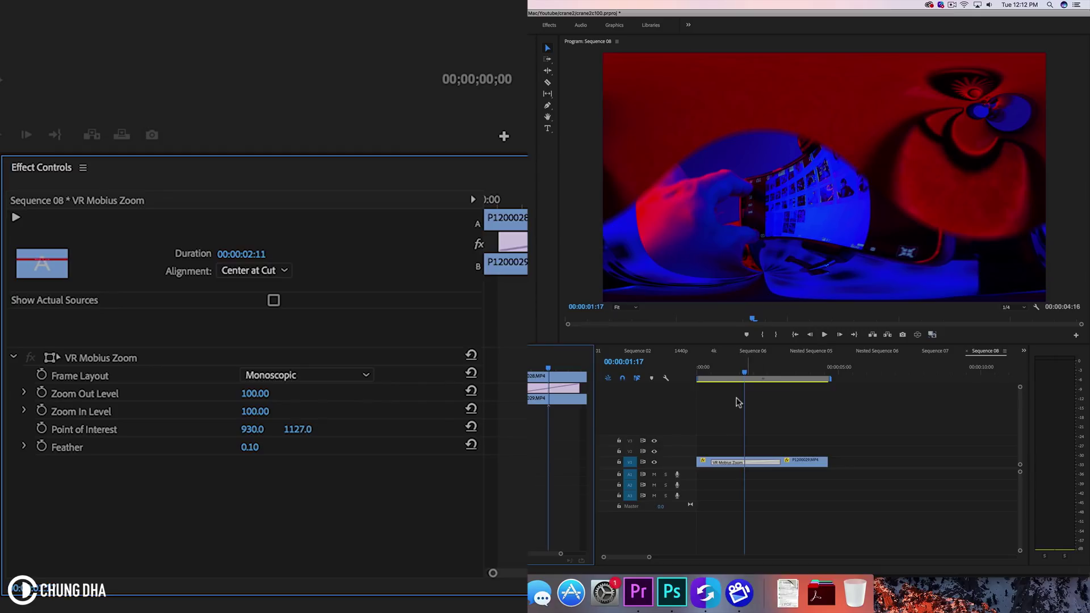
{"action": "mouse_move", "coordinate": [701, 367]}
{"action": "left_mouse_down"}
{"action": "mouse_move", "coordinate": [761, 369]}
{"action": "mouse_move", "coordinate": [700, 366]}
{"action": "left_mouse_up"}
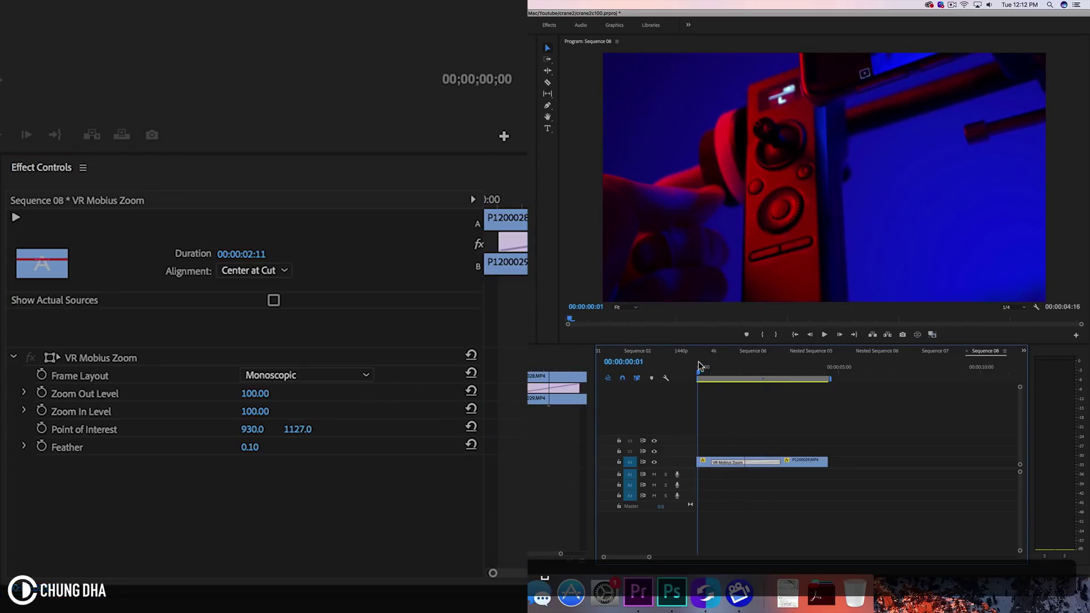
{"action": "key", "text": "space"}
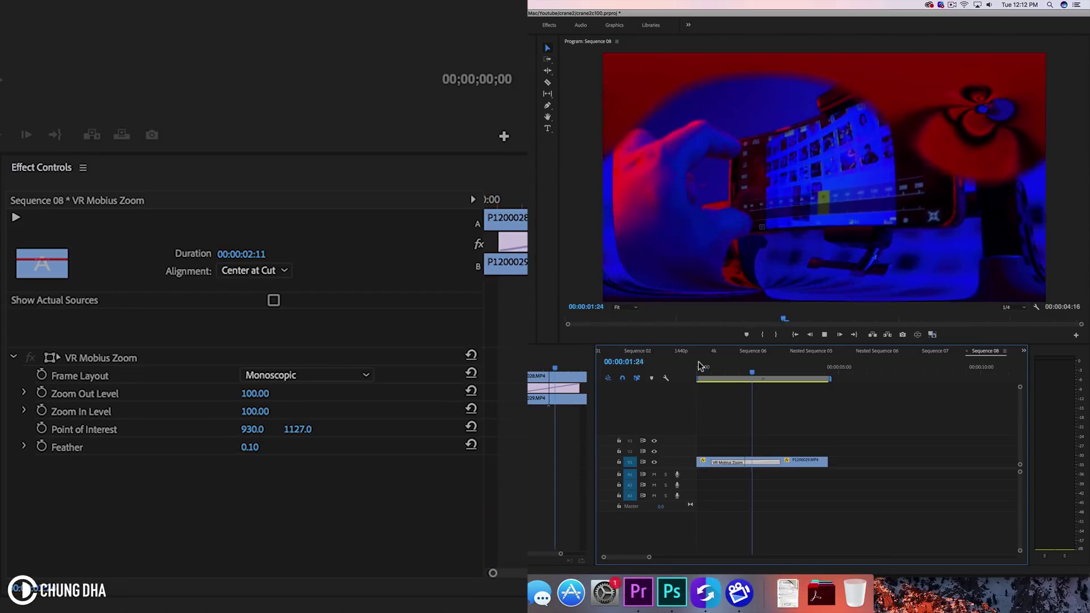
{"action": "key", "text": "space"}
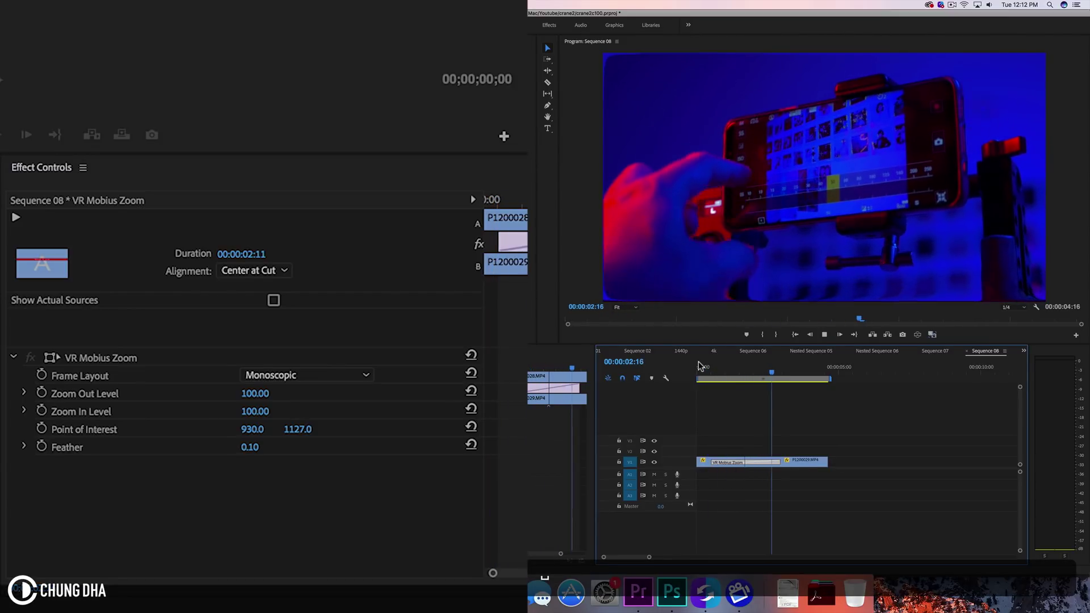
{"action": "key", "text": "Home"}
{"action": "key", "text": "space"}
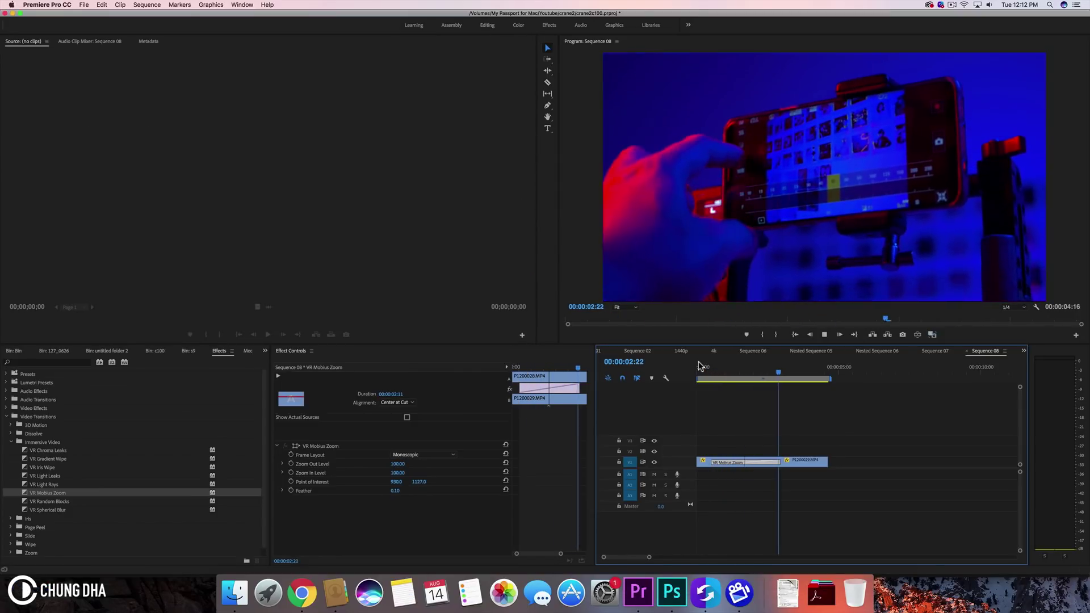
Replace VR Mobius Zoom with VR Random Blocks at the cut.
{"action": "key", "text": "space"}
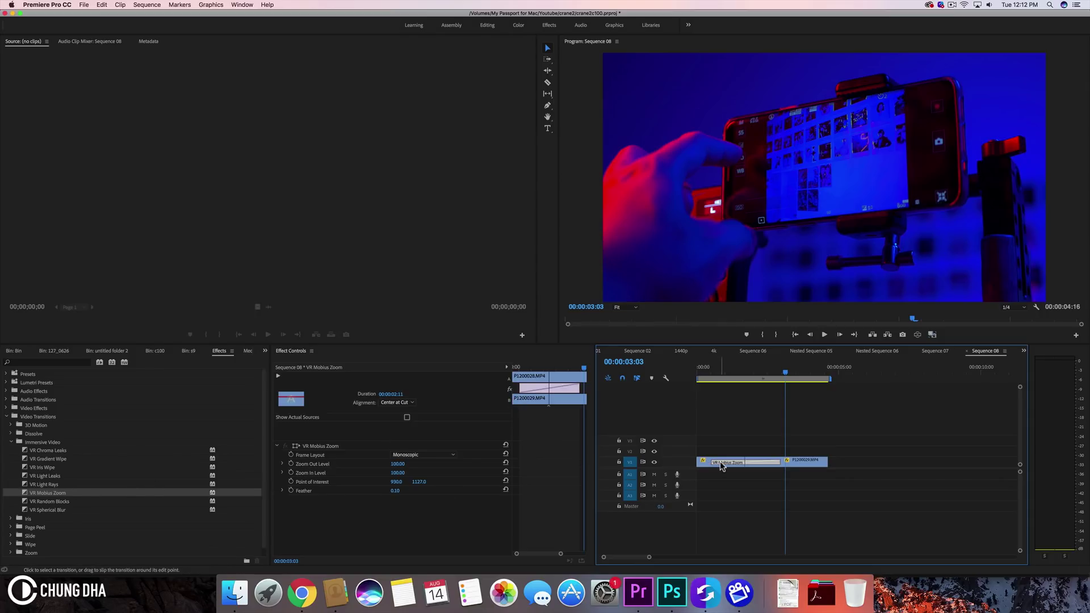
{"action": "key", "text": "BackSpace"}
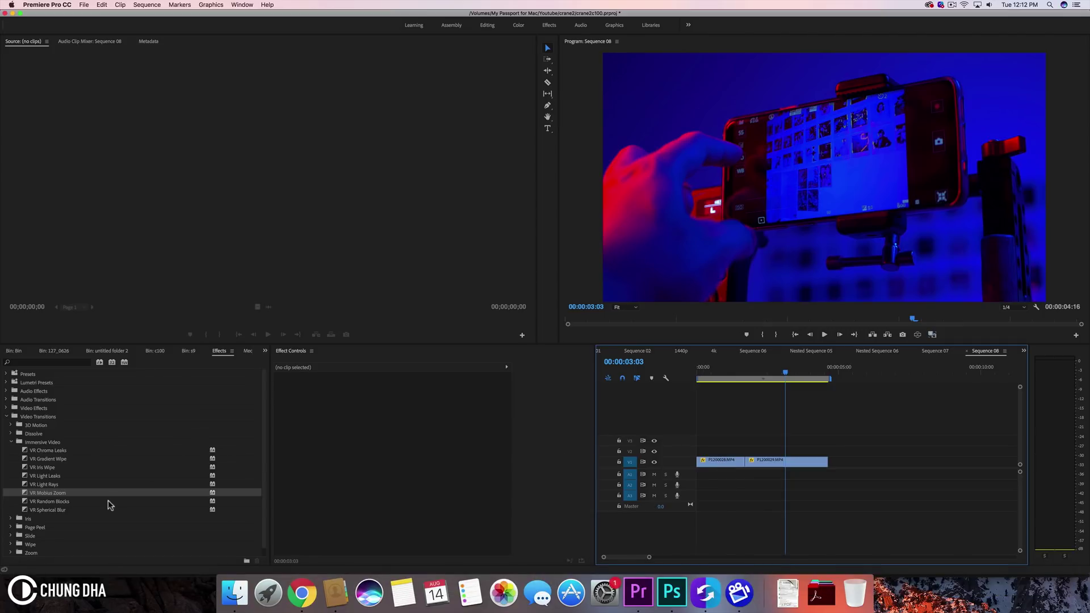
{"action": "left_click_drag", "start_coordinate": [67, 504], "coordinate": [747, 460]}
Play the Random Blocks transition twice, stopping on a mid-transition frame at 00:00:01:15.
{"action": "left_click", "coordinate": [730, 368]}
{"action": "key", "text": "space"}
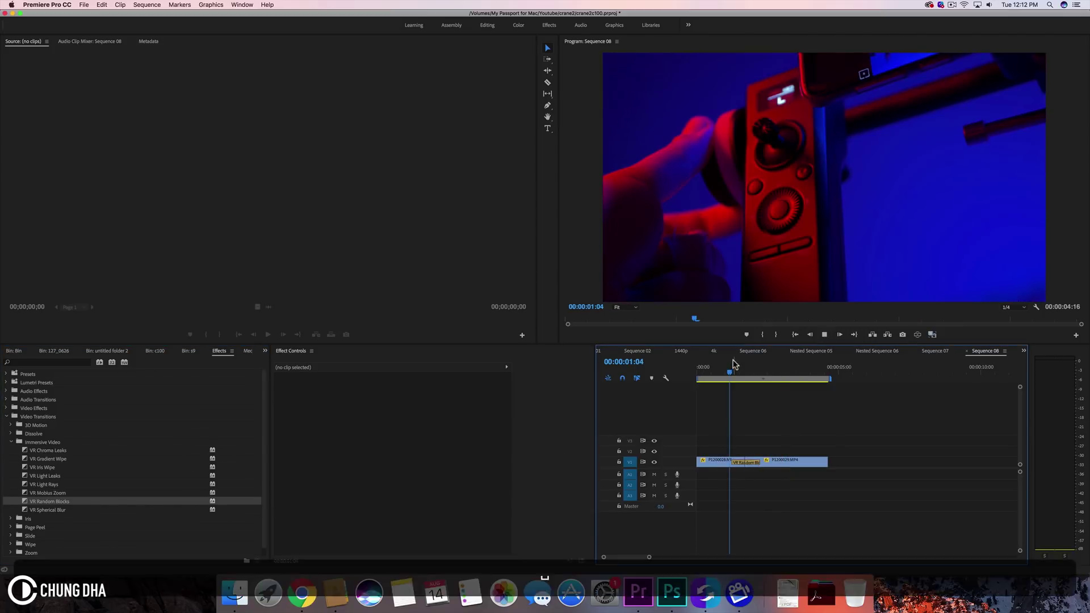
{"action": "left_click", "coordinate": [735, 363]}
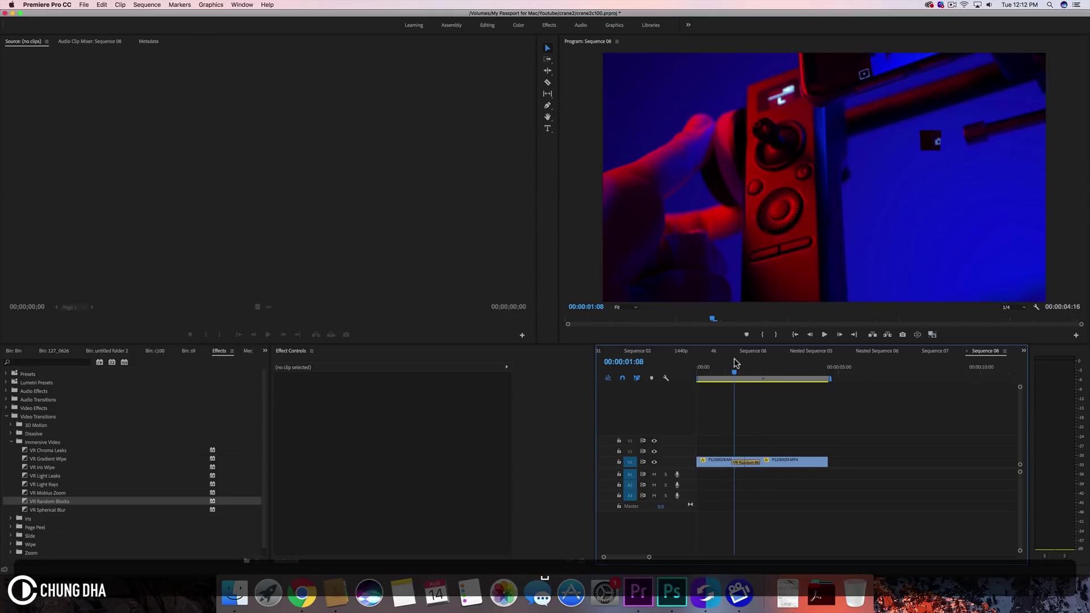
{"action": "left_click", "coordinate": [729, 364]}
{"action": "key", "text": "space"}
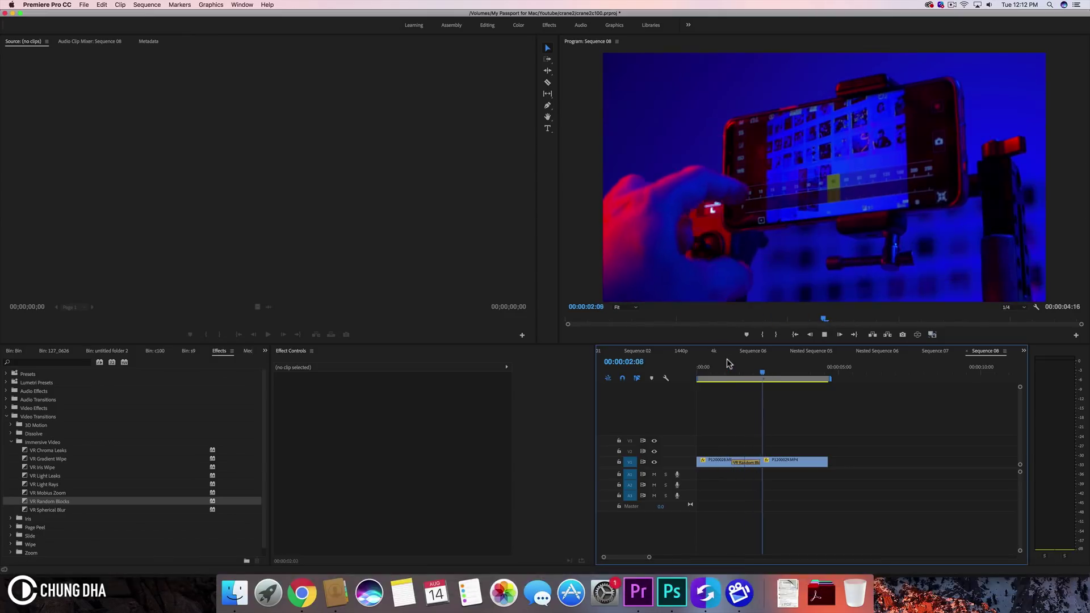
{"action": "left_click", "coordinate": [744, 369]}
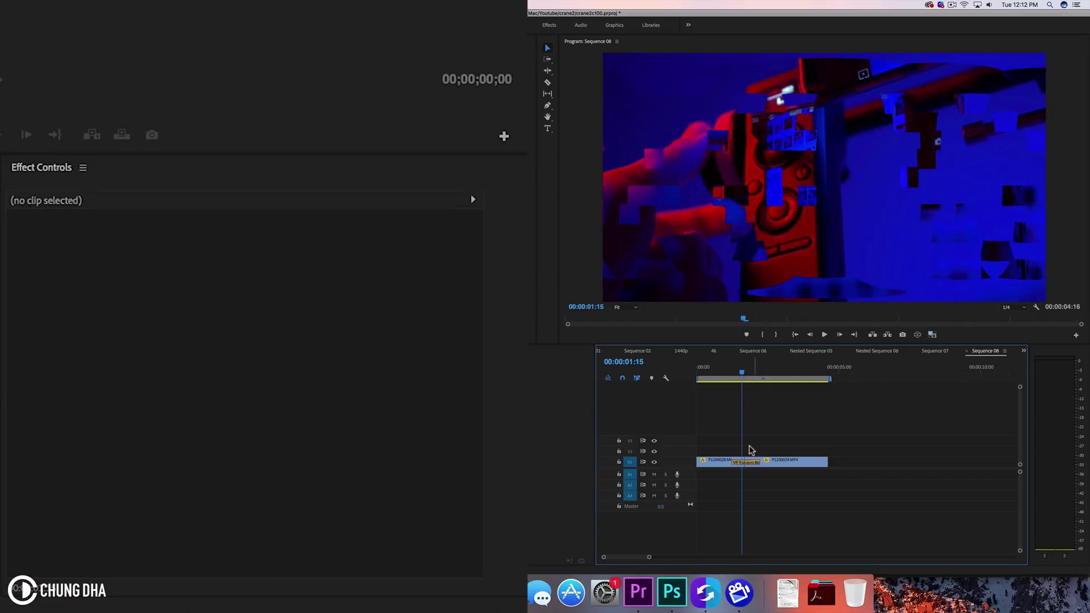
Set Random Seed to 107 and Block Height to 51.00, then preview the blocks.
{"action": "left_click", "coordinate": [737, 463]}
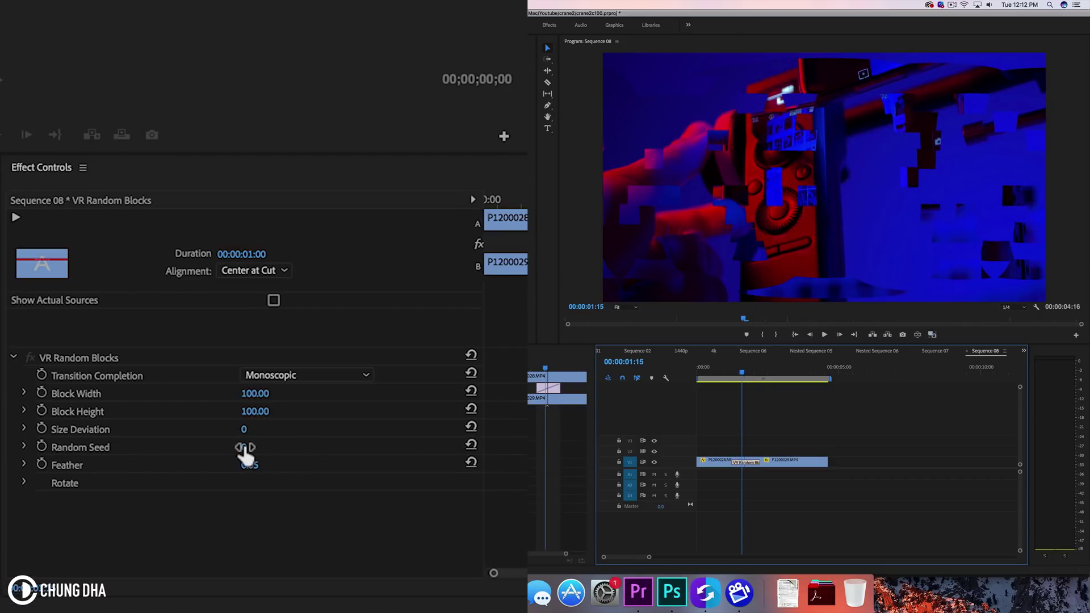
{"action": "left_click_drag", "start_coordinate": [245, 448], "coordinate": [265, 451]}
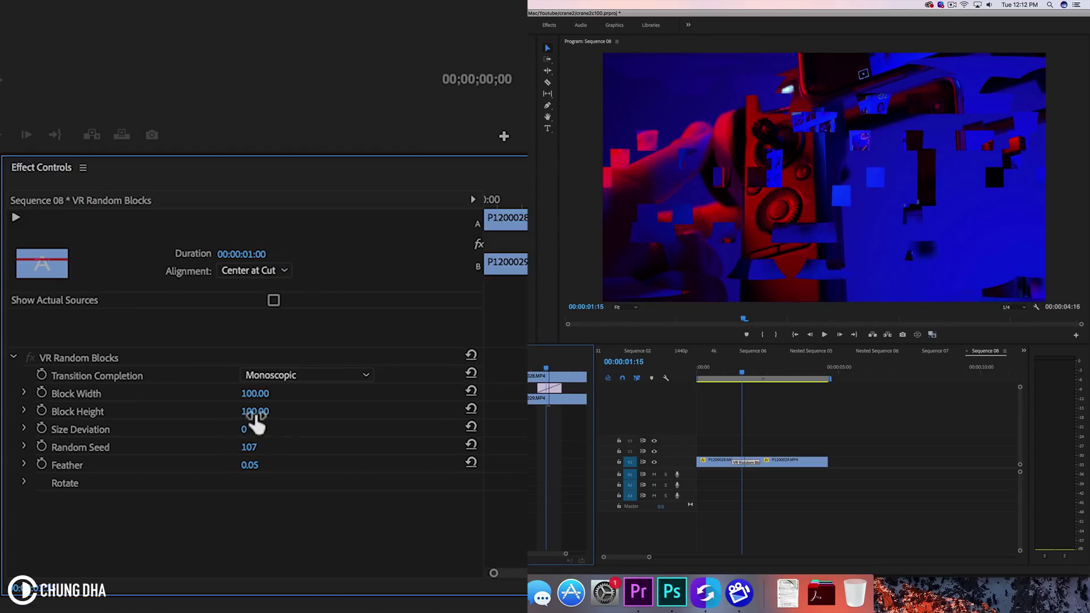
{"action": "left_click_drag", "start_coordinate": [255, 422], "coordinate": [265, 418]}
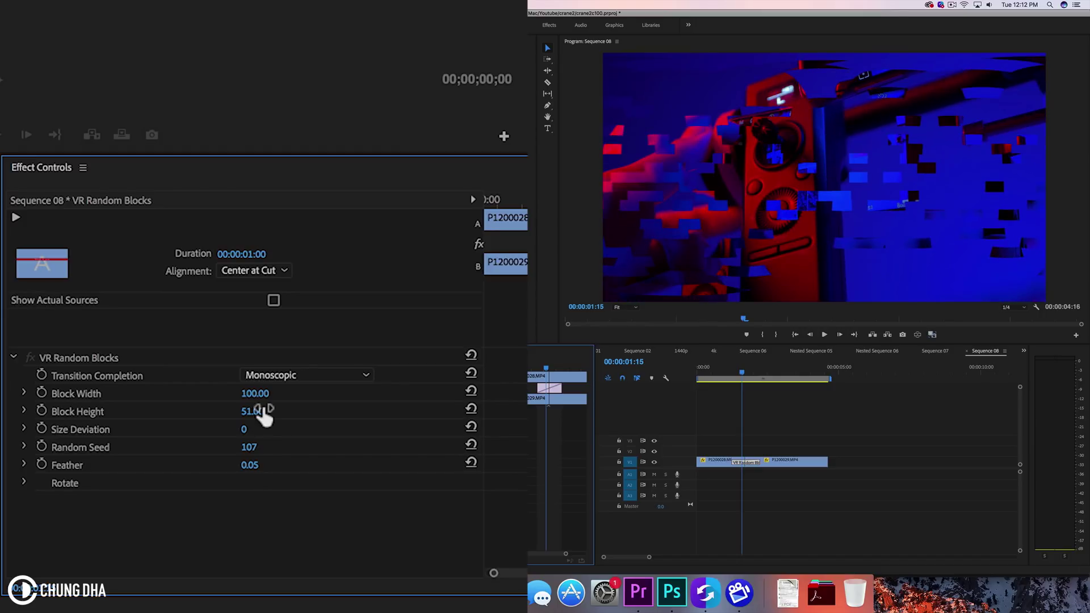
{"action": "left_click", "coordinate": [731, 367]}
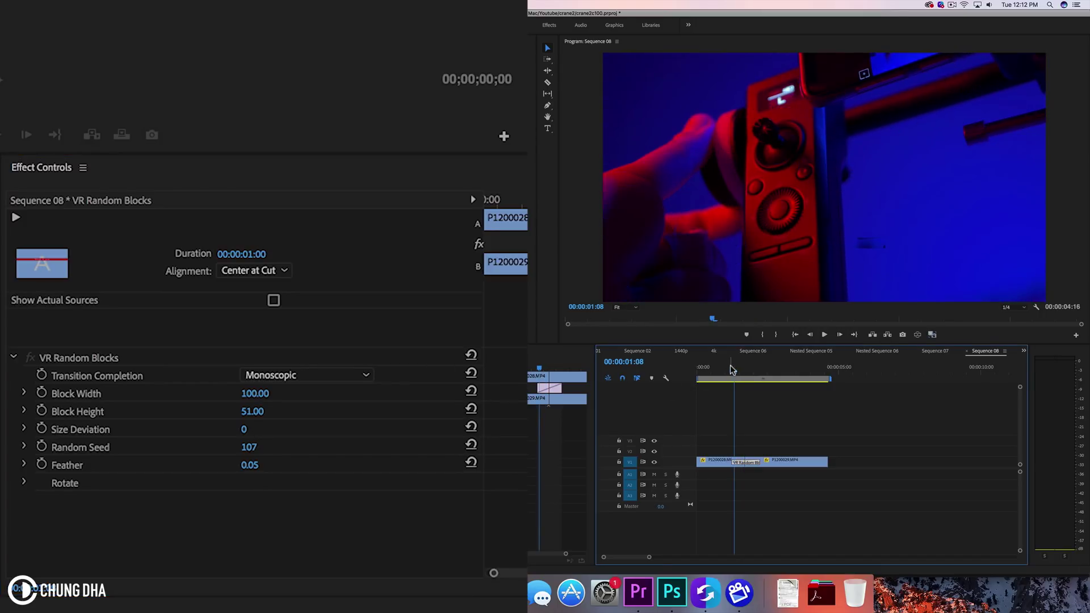
{"action": "key", "text": "space"}
{"action": "key", "text": "space"}
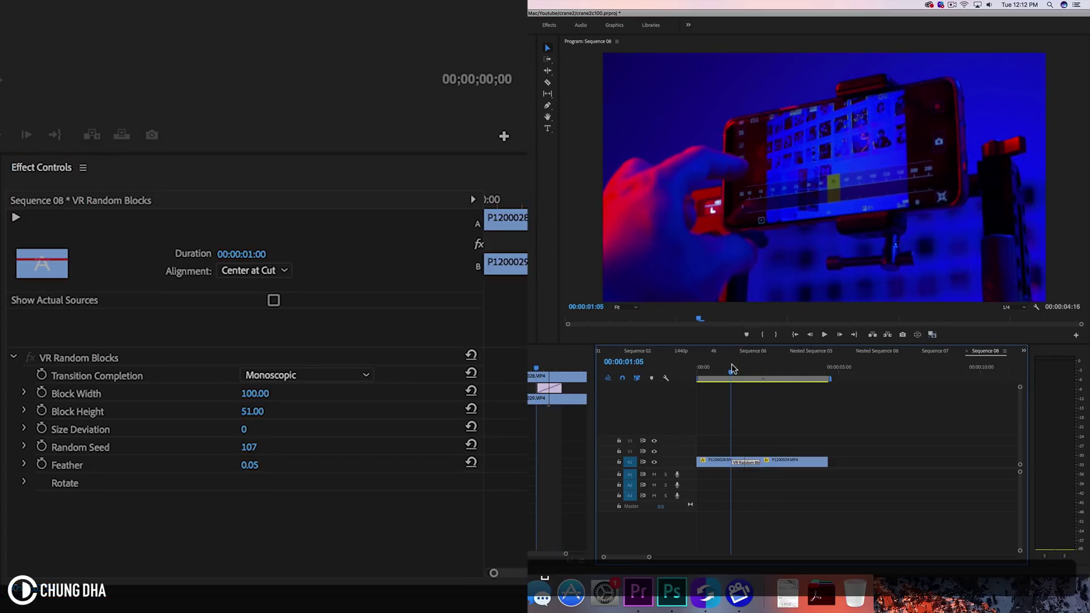
{"action": "key", "text": "space"}
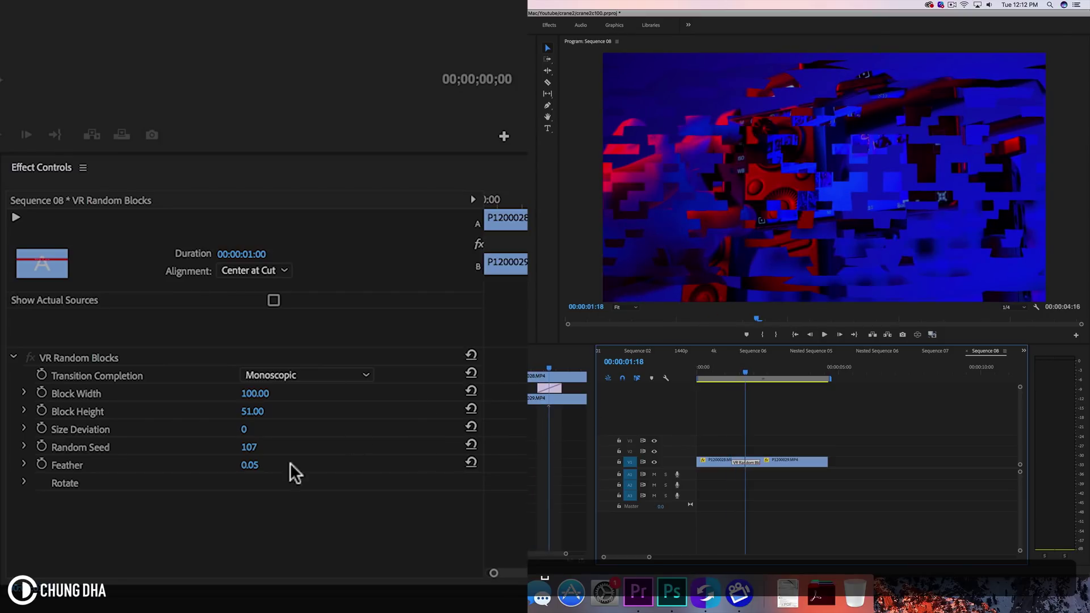
Raise Feather to 1.00 and play the feathered Random Blocks transition.
{"action": "left_click_drag", "start_coordinate": [241, 472], "coordinate": [236, 472]}
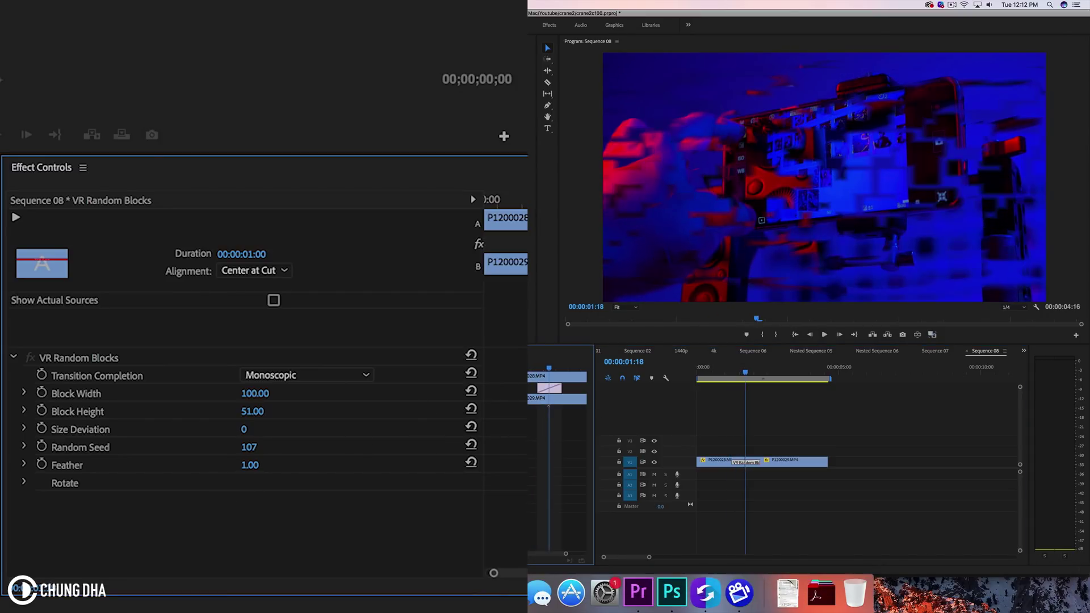
{"action": "left_click", "coordinate": [730, 378]}
{"action": "key", "text": "space"}
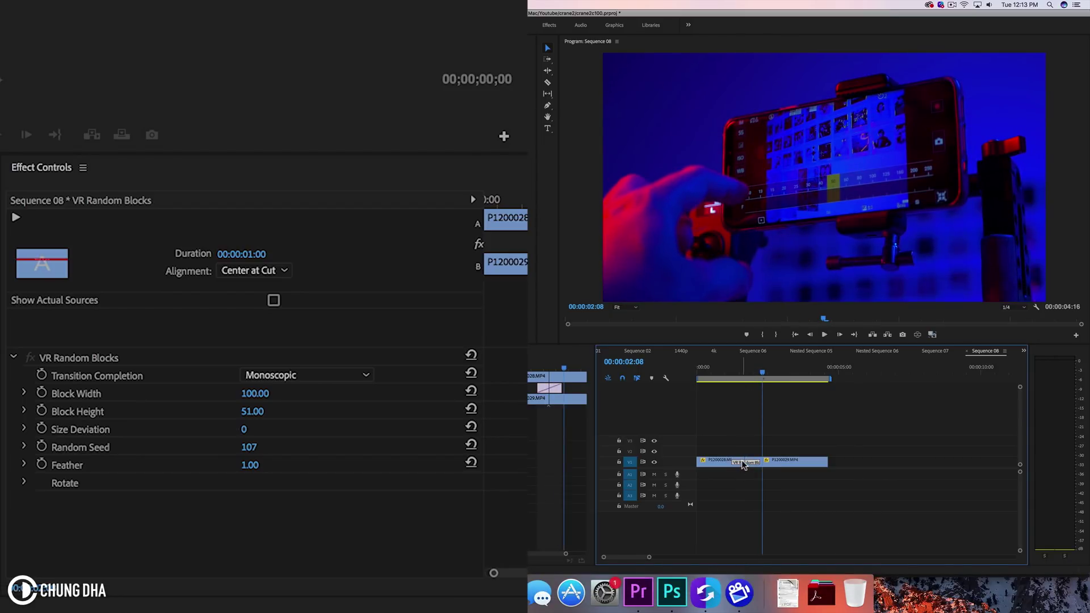
Swap VR Random Blocks for a one-second VR Spherical Blur at the cut and play it.
{"action": "key", "text": "Delete"}
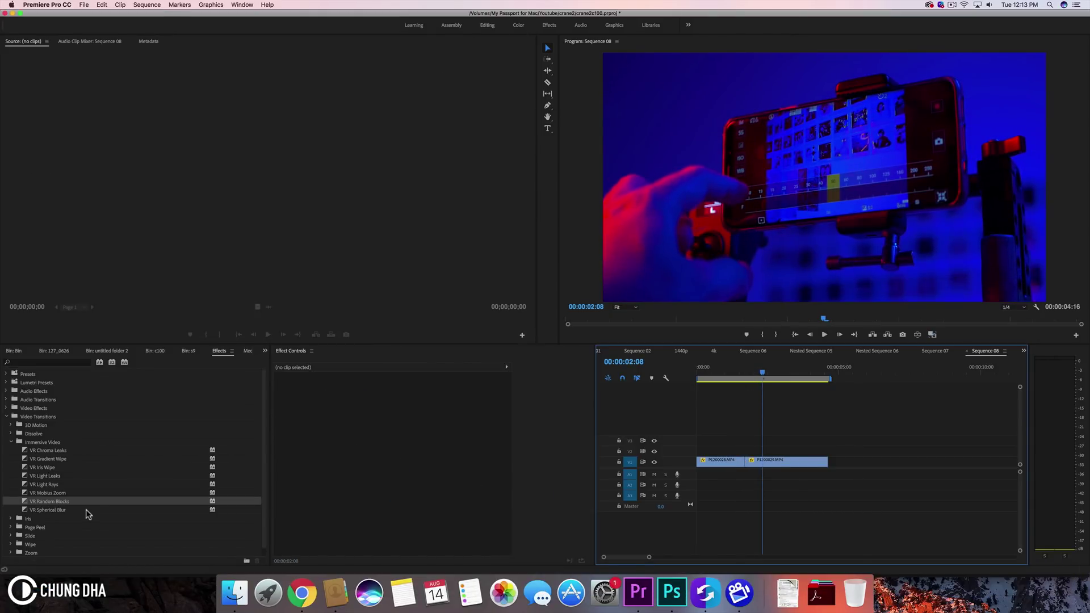
{"action": "left_click_drag", "start_coordinate": [60, 511], "coordinate": [750, 462]}
{"action": "left_click", "coordinate": [730, 375]}
{"action": "key", "text": "space"}
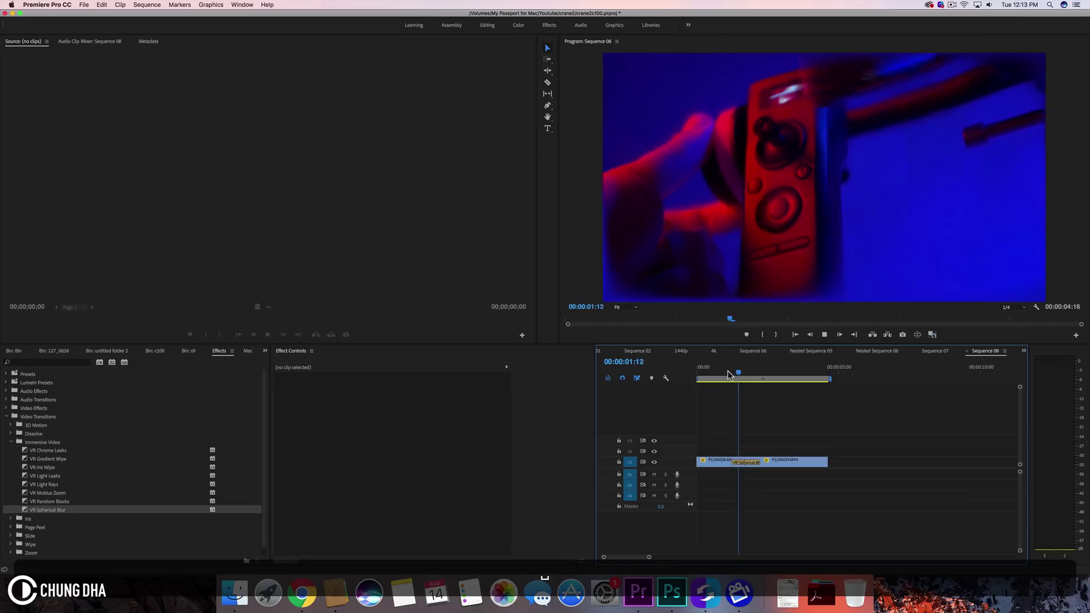
{"action": "key", "text": "space"}
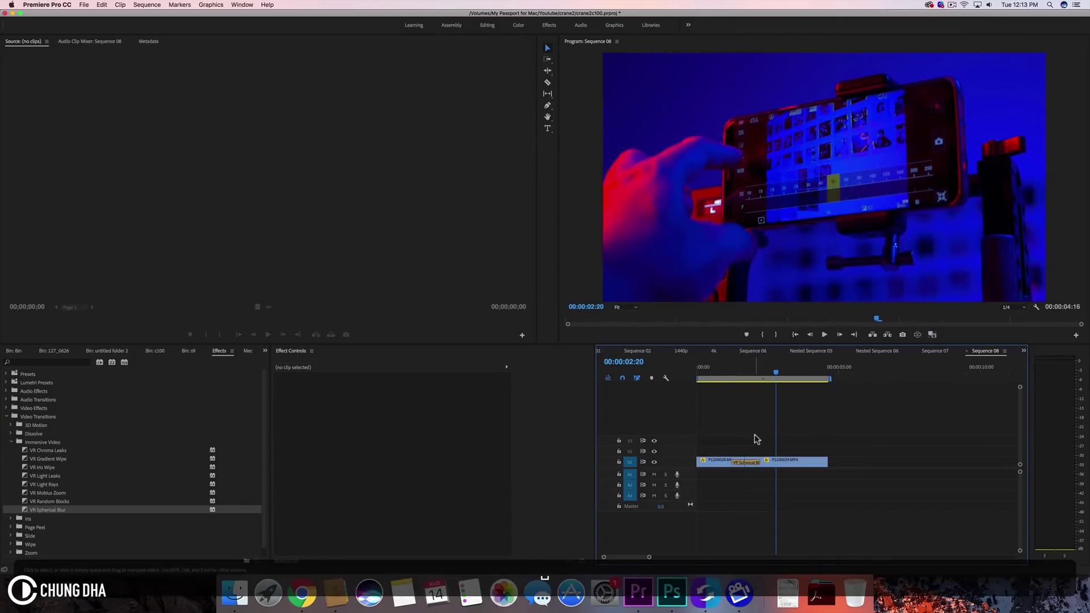
Switch the Spherical Blur frame layout to Stereoscopic - Over/Under.
{"action": "left_click", "coordinate": [756, 464]}
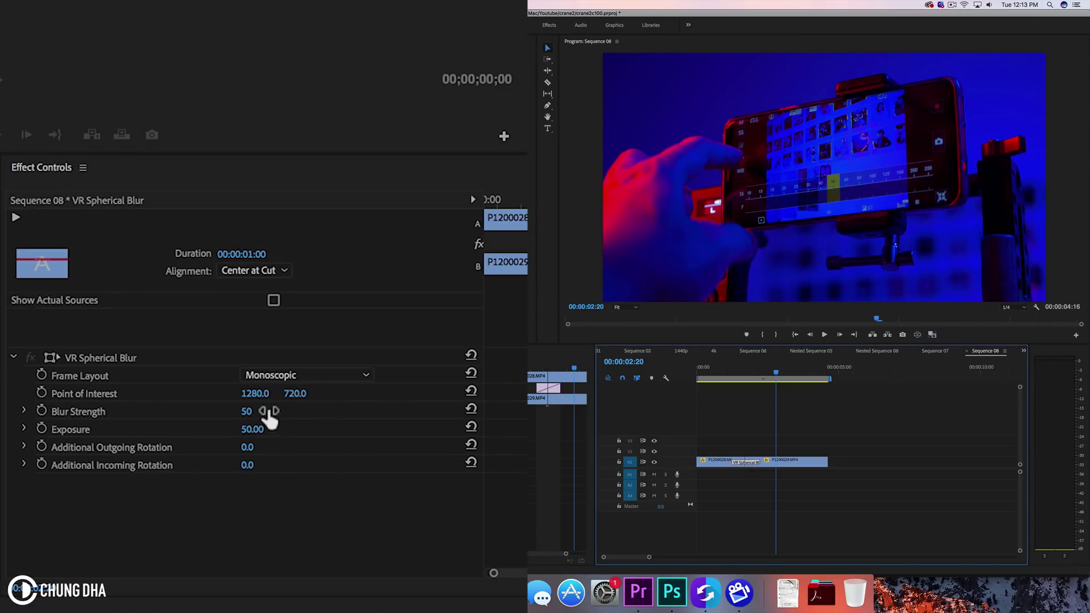
{"action": "left_click", "coordinate": [278, 377]}
{"action": "left_click", "coordinate": [287, 404]}
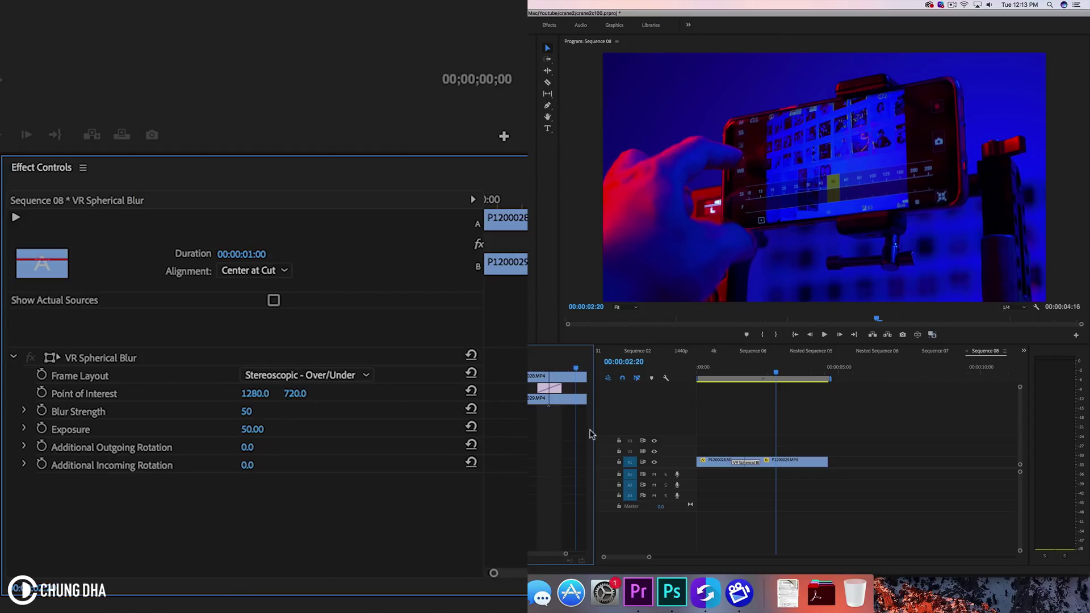
Step through and replay the Spherical Blur transition in the Program monitor.
{"action": "left_click", "coordinate": [724, 372]}
{"action": "key", "text": "space"}
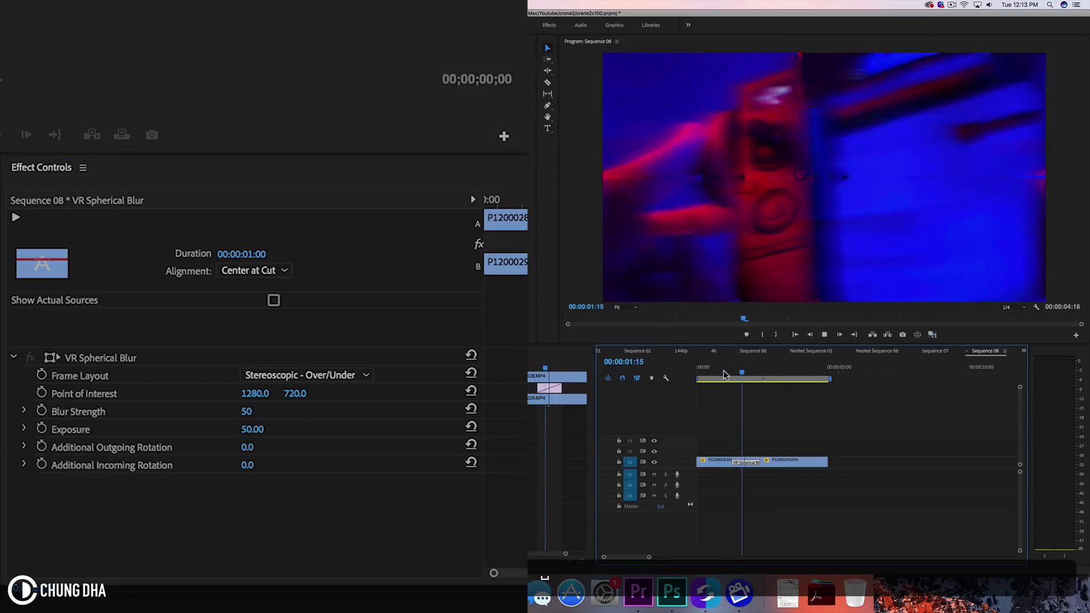
{"action": "key", "text": "space"}
{"action": "left_click", "coordinate": [738, 373]}
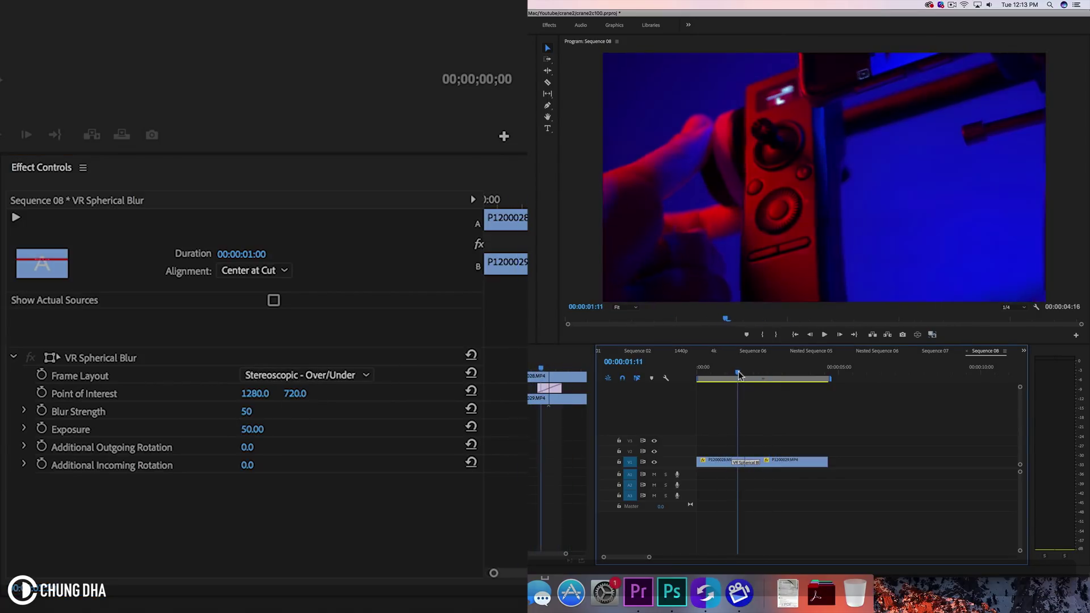
{"action": "left_click_drag", "start_coordinate": [739, 373], "coordinate": [750, 376]}
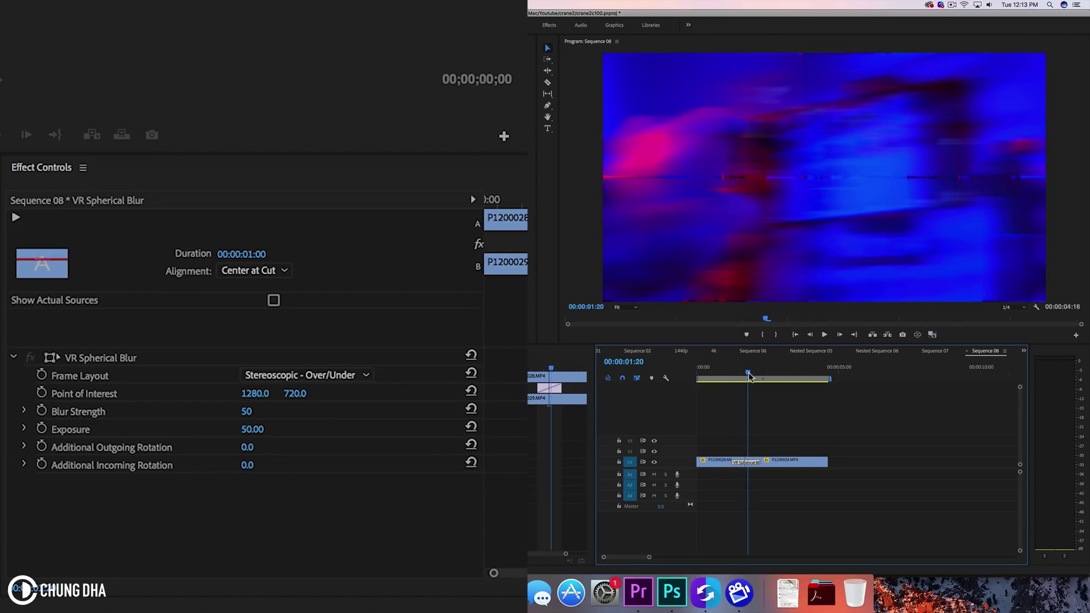
{"action": "key", "text": "space"}
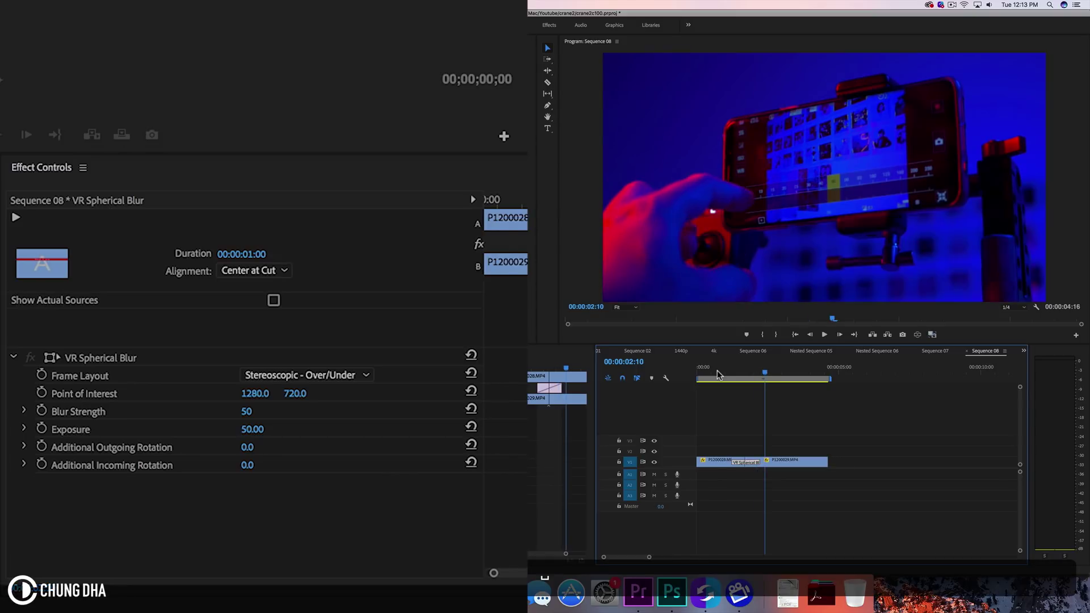
{"action": "key", "text": "space"}
{"action": "key", "text": "space"}
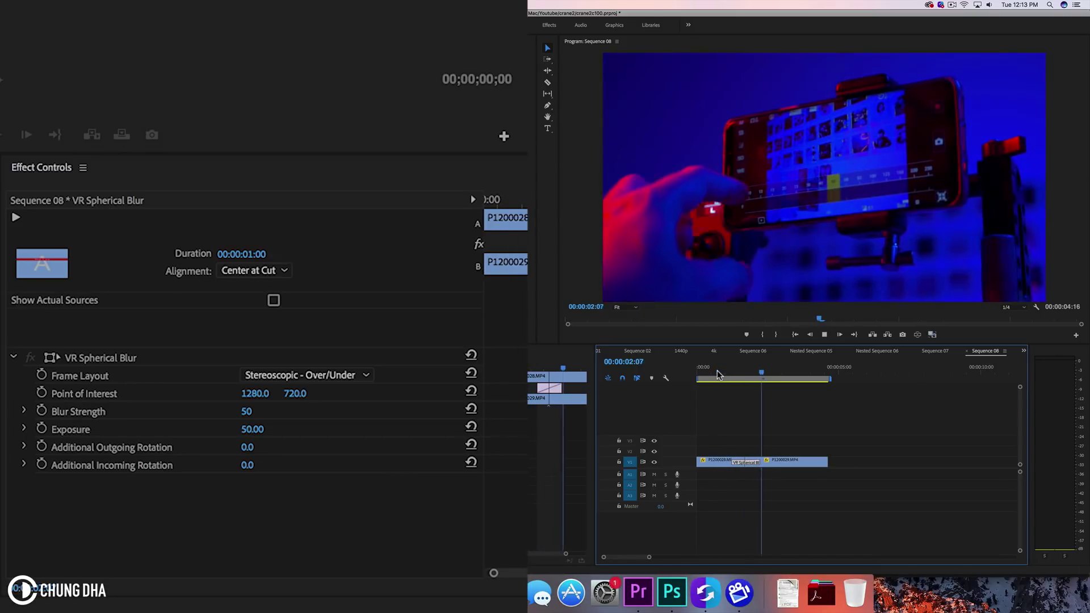
{"action": "key", "text": "space"}
{"action": "key", "text": "space"}
{"action": "key", "text": "space"}
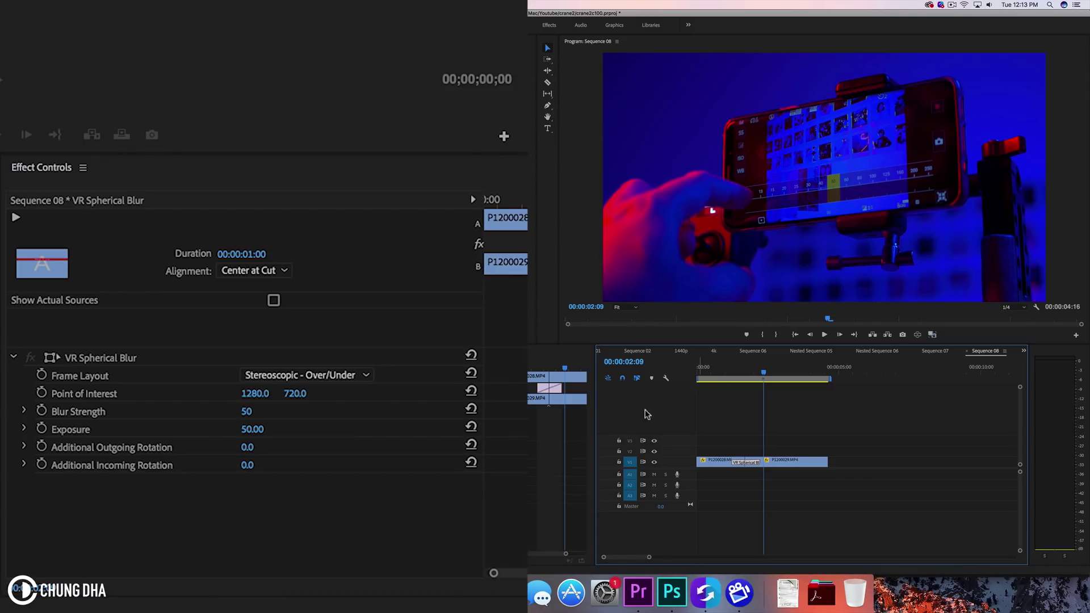
Switch the Spherical Blur frame layout to Monoscopic and scrub through the transition.
{"action": "left_click", "coordinate": [323, 376]}
{"action": "left_click", "coordinate": [317, 390]}
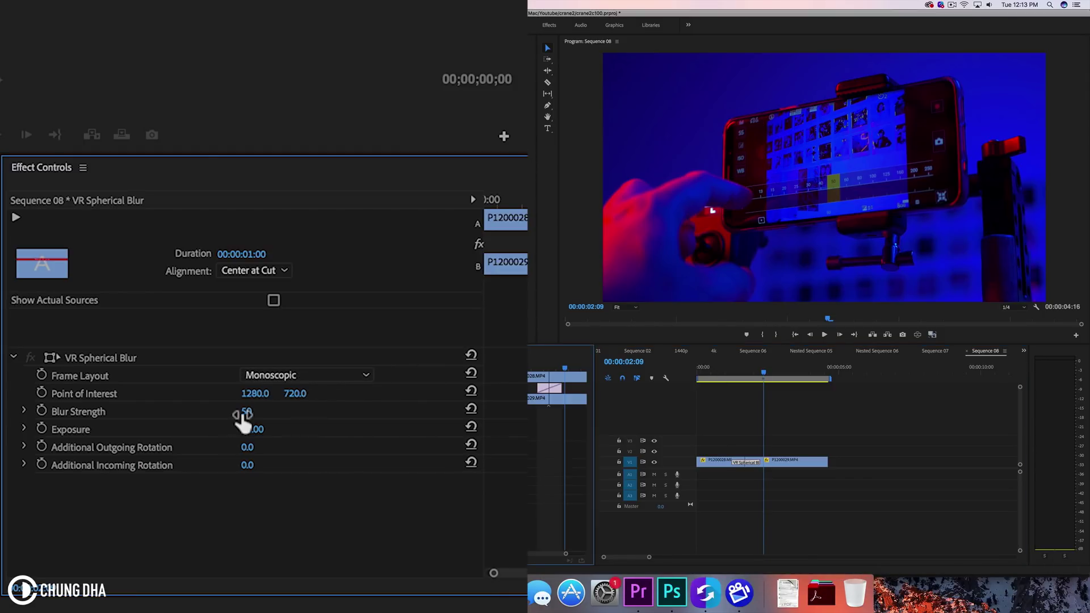
{"action": "mouse_move", "coordinate": [729, 368]}
{"action": "left_mouse_down"}
{"action": "mouse_move", "coordinate": [761, 368]}
{"action": "mouse_move", "coordinate": [732, 368]}
{"action": "mouse_move", "coordinate": [746, 368]}
{"action": "left_mouse_up"}
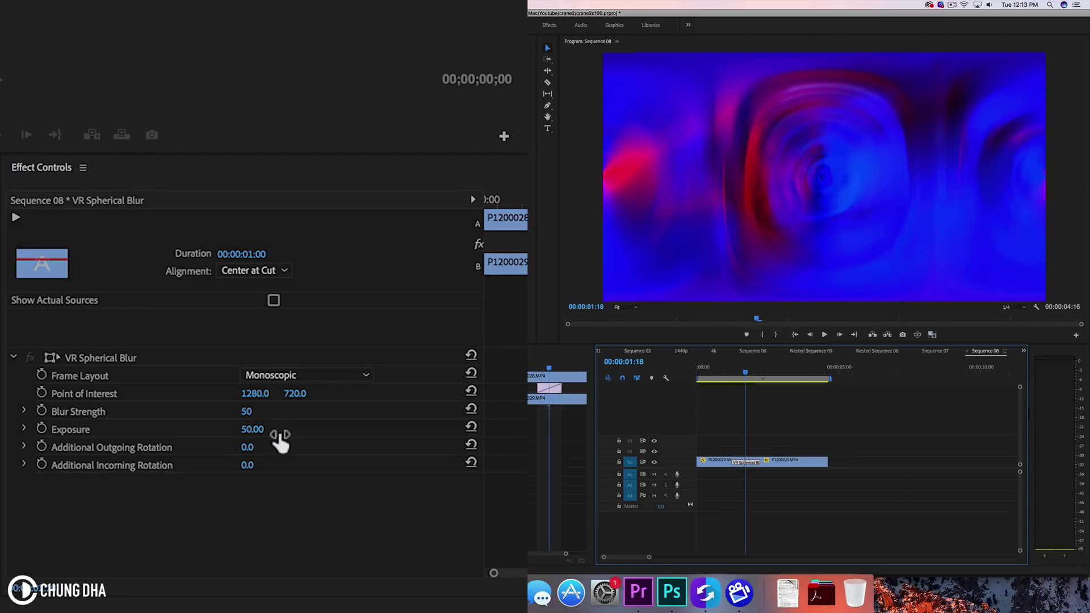
Raise the Spherical Blur Exposure to 100 and scrub through the brightened transition.
{"action": "left_click", "coordinate": [252, 429]}
{"action": "type", "text": "1"}
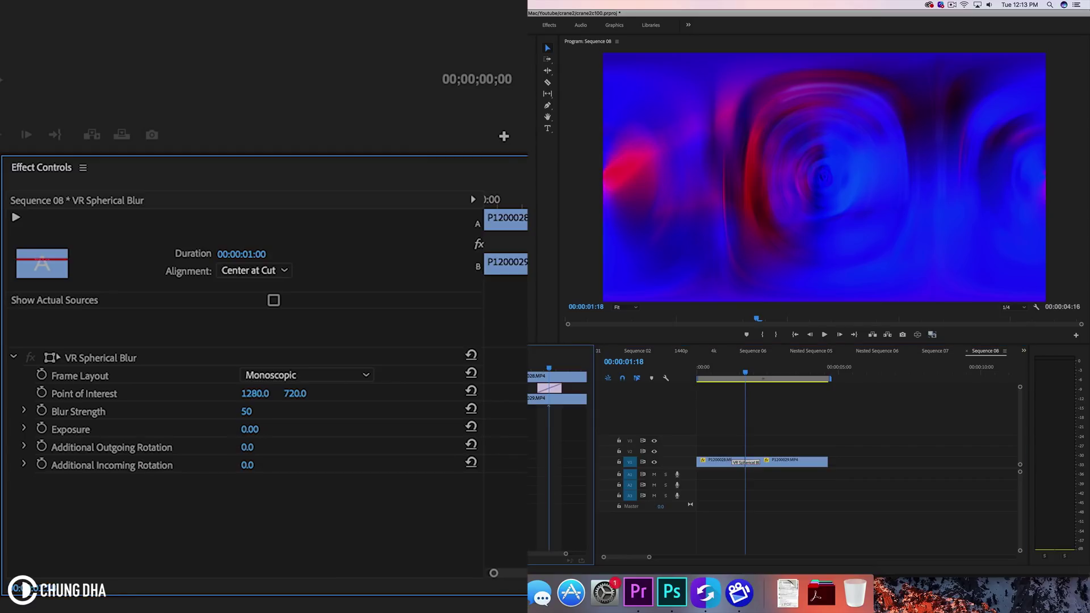
{"action": "key", "text": "Return"}
{"action": "left_click", "coordinate": [244, 429]}
{"action": "type", "text": "100"}
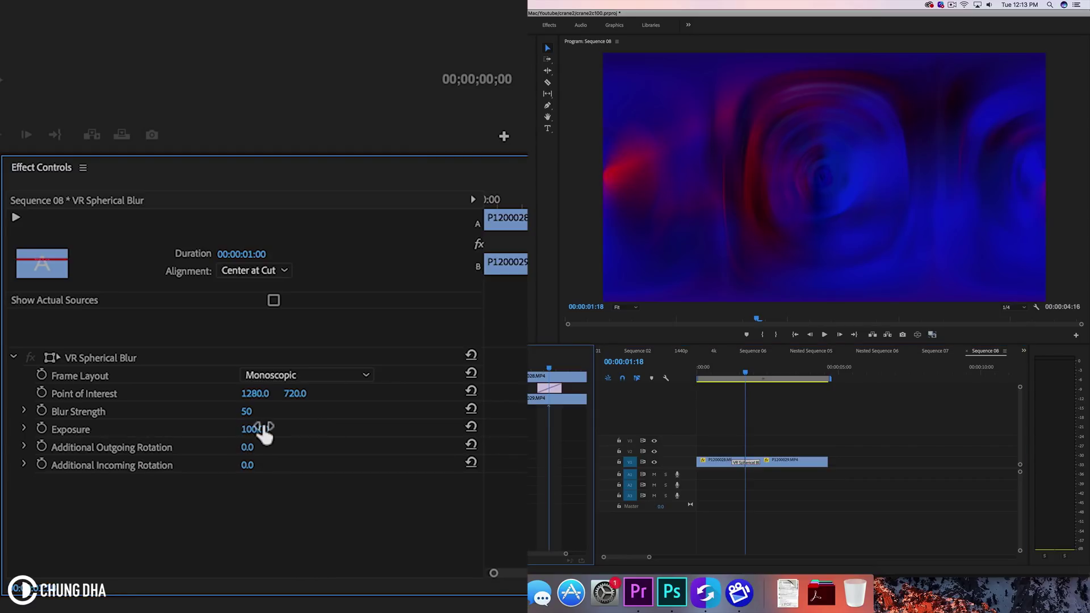
{"action": "key", "text": "Return"}
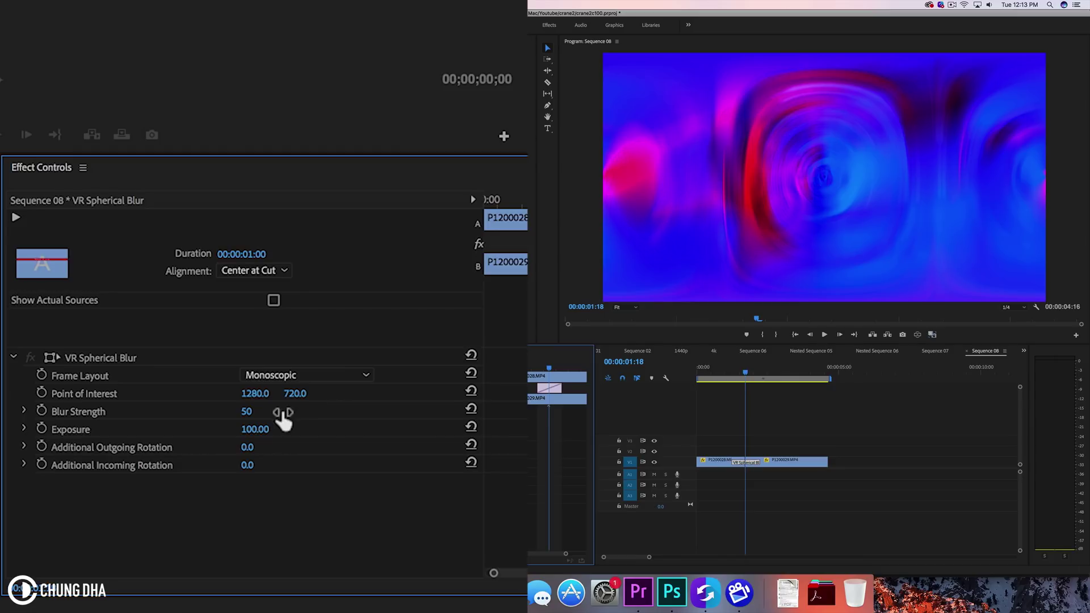
{"action": "mouse_move", "coordinate": [738, 363]}
{"action": "left_mouse_down"}
{"action": "mouse_move", "coordinate": [754, 364]}
{"action": "mouse_move", "coordinate": [728, 367]}
{"action": "mouse_move", "coordinate": [745, 367]}
{"action": "left_mouse_up"}
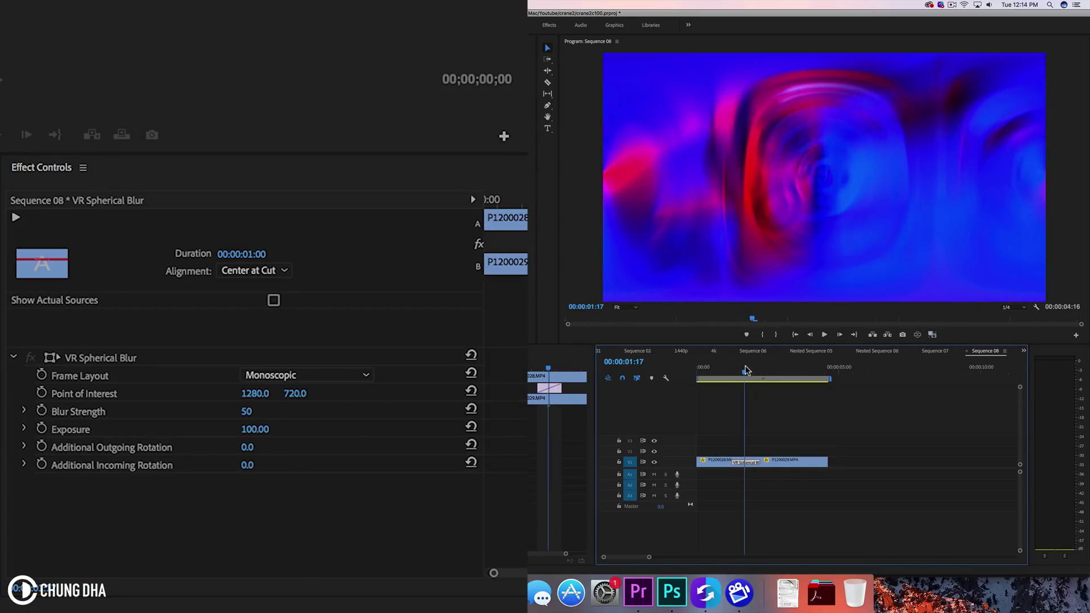
Set Blur Strength to 100 and play the transition from before the cut.
{"action": "left_click", "coordinate": [246, 411]}
{"action": "type", "text": "100"}
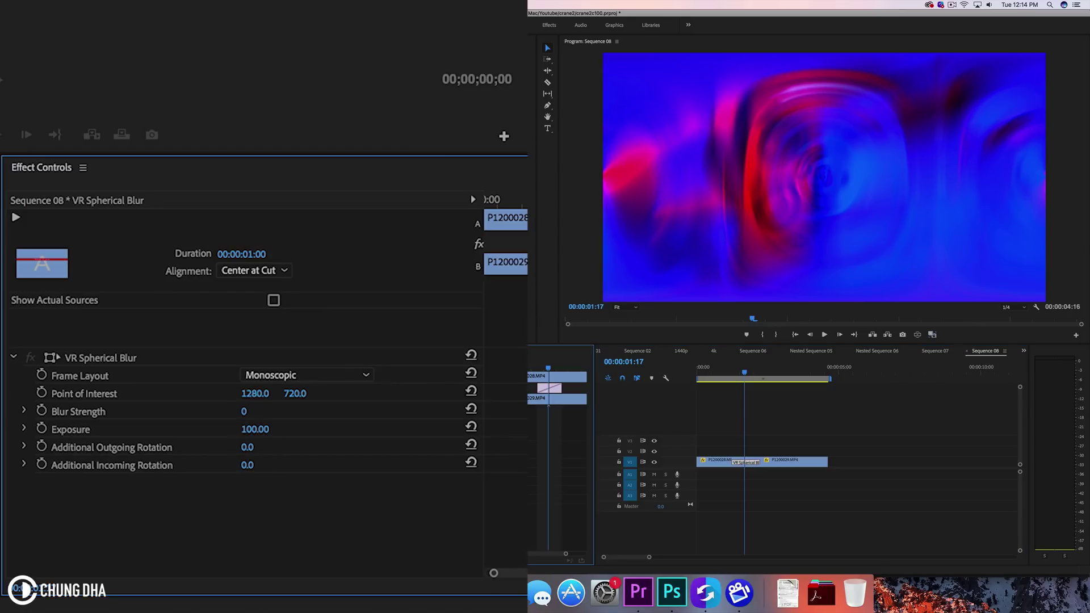
{"action": "key", "text": "Return"}
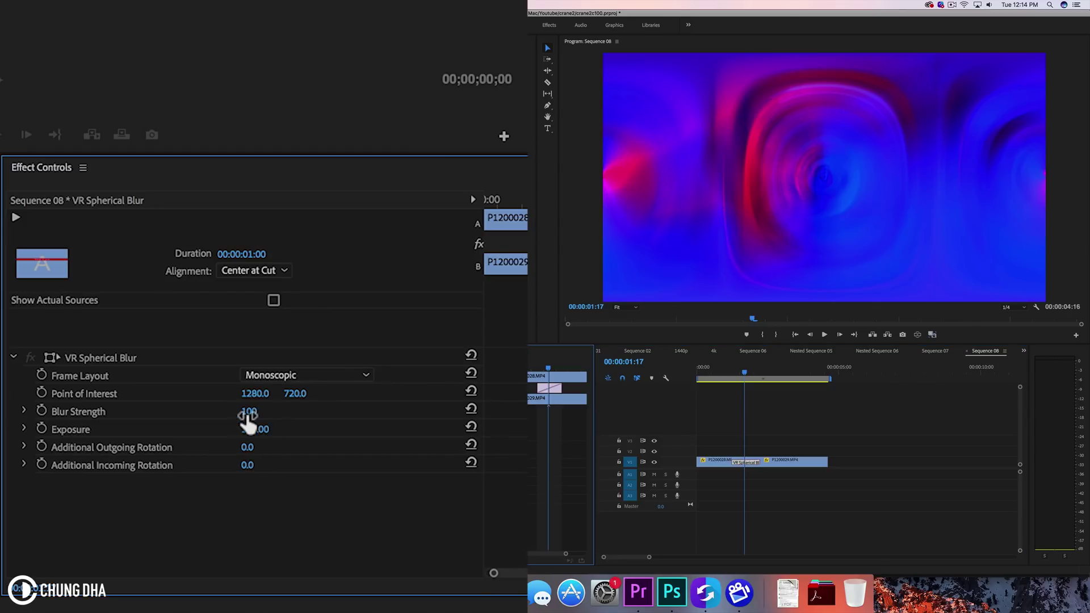
{"action": "left_click", "coordinate": [728, 369]}
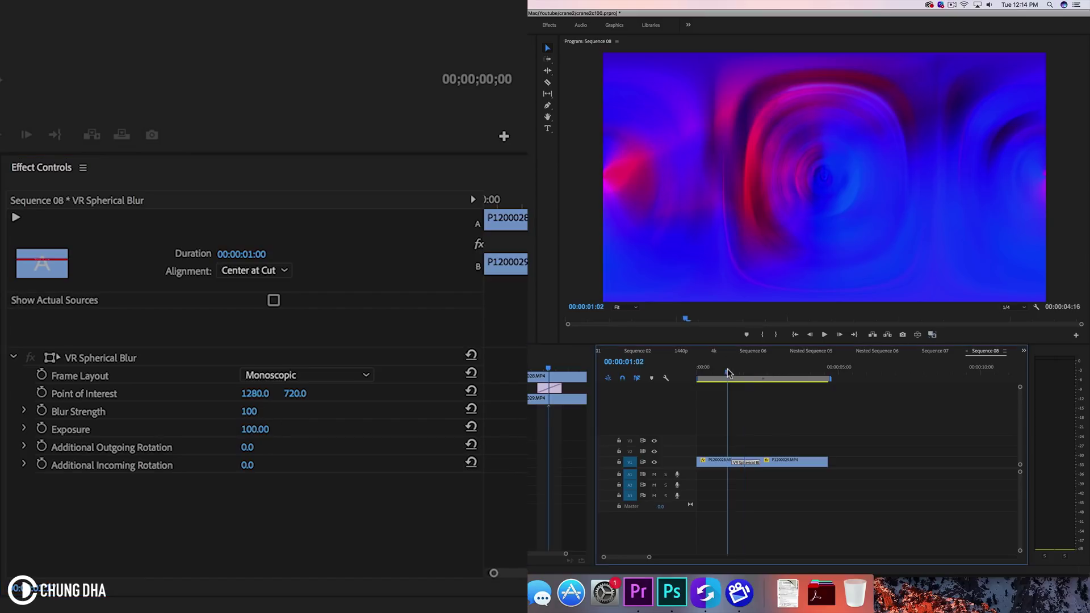
{"action": "key", "text": "space"}
{"action": "key", "text": "space"}
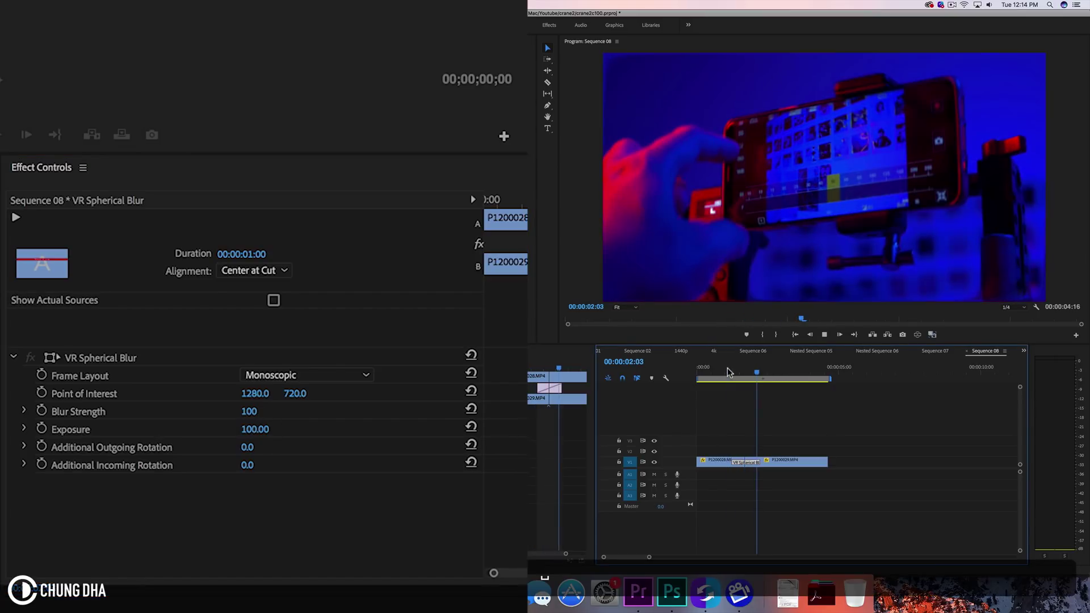
Set Blur Strength to 0 and preview the unblurred transition.
{"action": "left_click", "coordinate": [245, 412]}
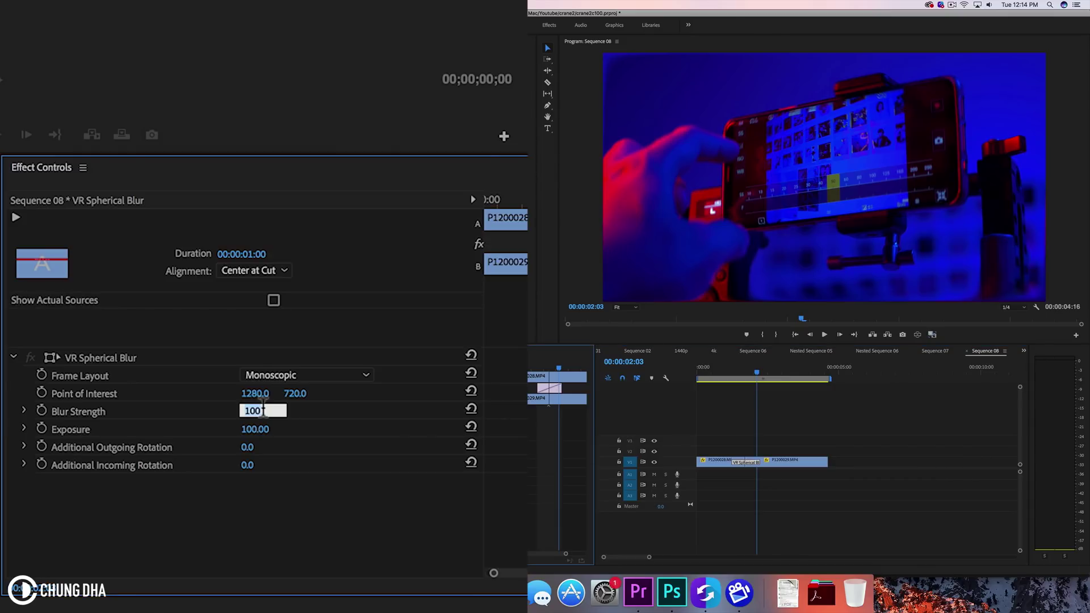
{"action": "type", "text": "0"}
{"action": "key", "text": "Return"}
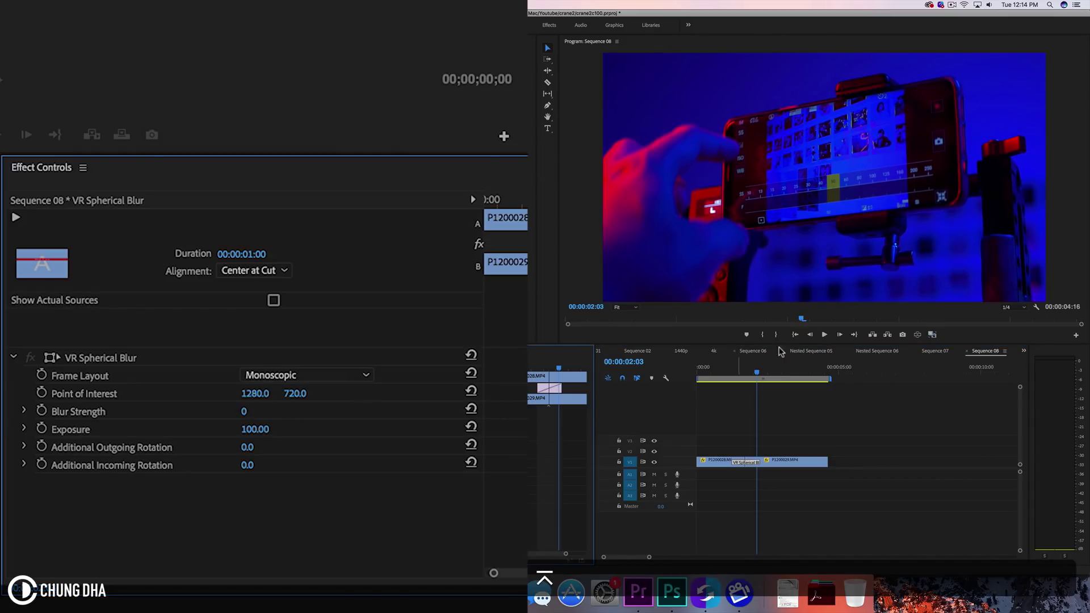
{"action": "left_click", "coordinate": [732, 363]}
{"action": "key", "text": "space"}
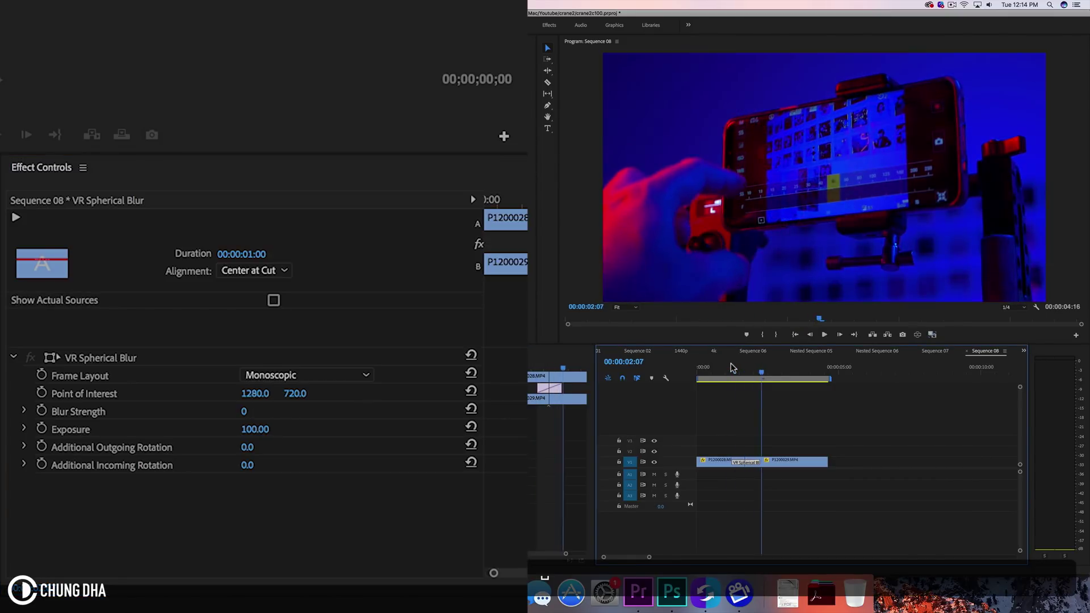
{"action": "left_click_drag", "start_coordinate": [731, 363], "coordinate": [744, 363]}
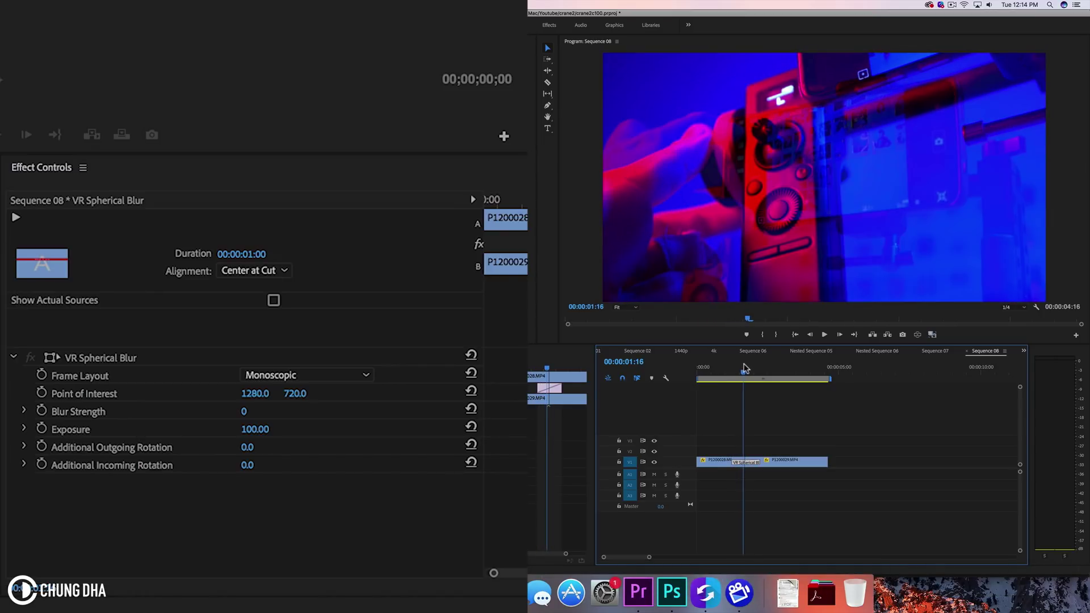
Set Blur Strength back to 50.
{"action": "left_click", "coordinate": [244, 411]}
{"action": "type", "text": "50"}
{"action": "key", "text": "Return"}
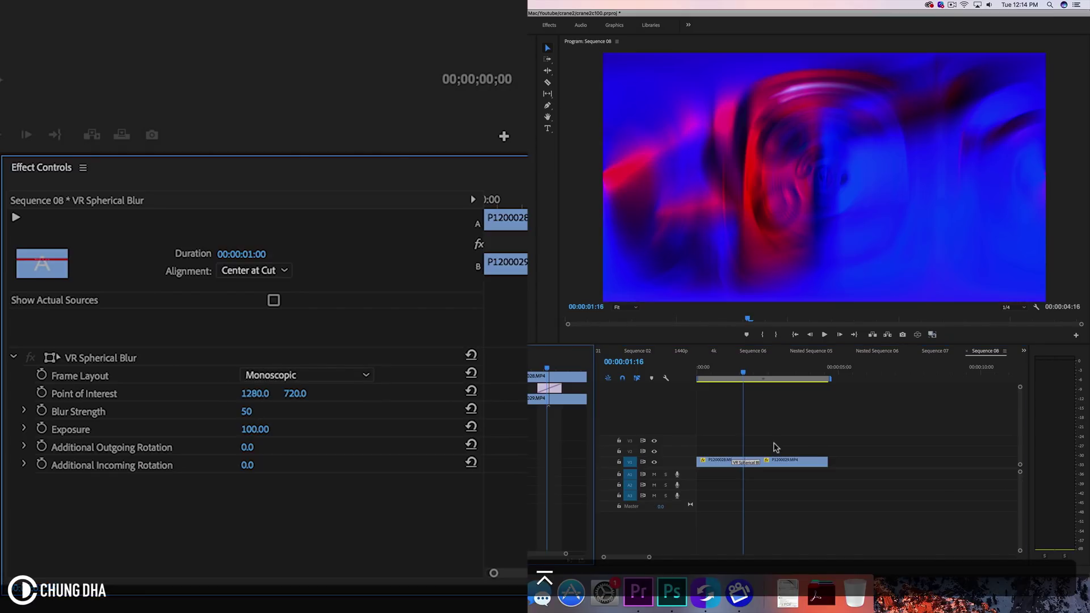
Set Additional Outgoing and Incoming Rotation each to 1x0.0°.
{"action": "left_click", "coordinate": [245, 447]}
{"action": "type", "text": "1"}
{"action": "key", "text": "Return"}
{"action": "left_click", "coordinate": [246, 447]}
{"action": "type", "text": "1"}
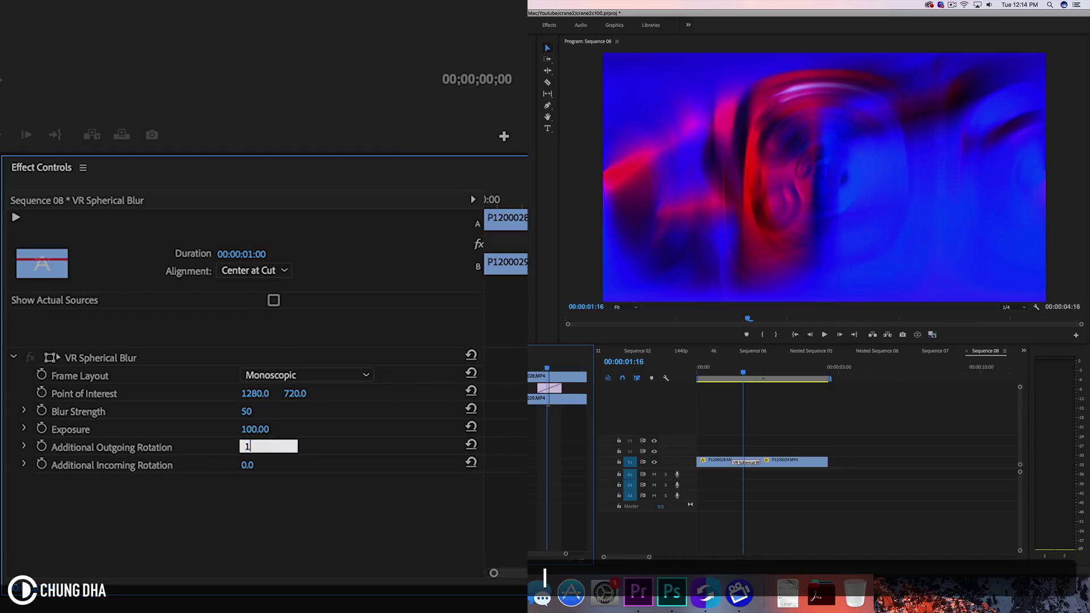
{"action": "type", "text": "x0"}
{"action": "key", "text": "Return"}
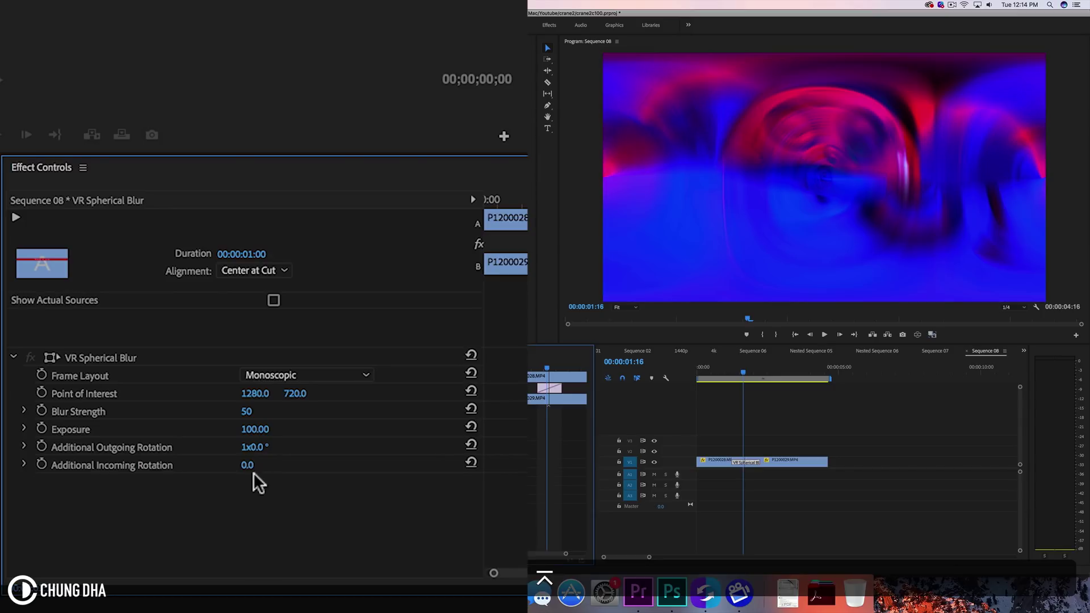
{"action": "left_click", "coordinate": [252, 458]}
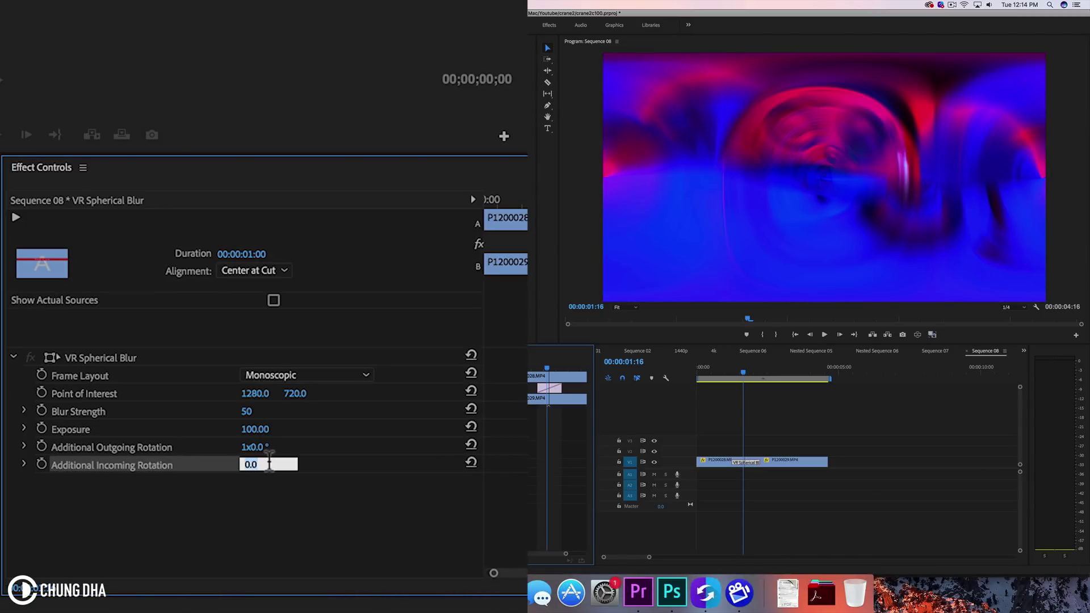
{"action": "type", "text": "1x3"}
{"action": "key", "text": "BackSpace"}
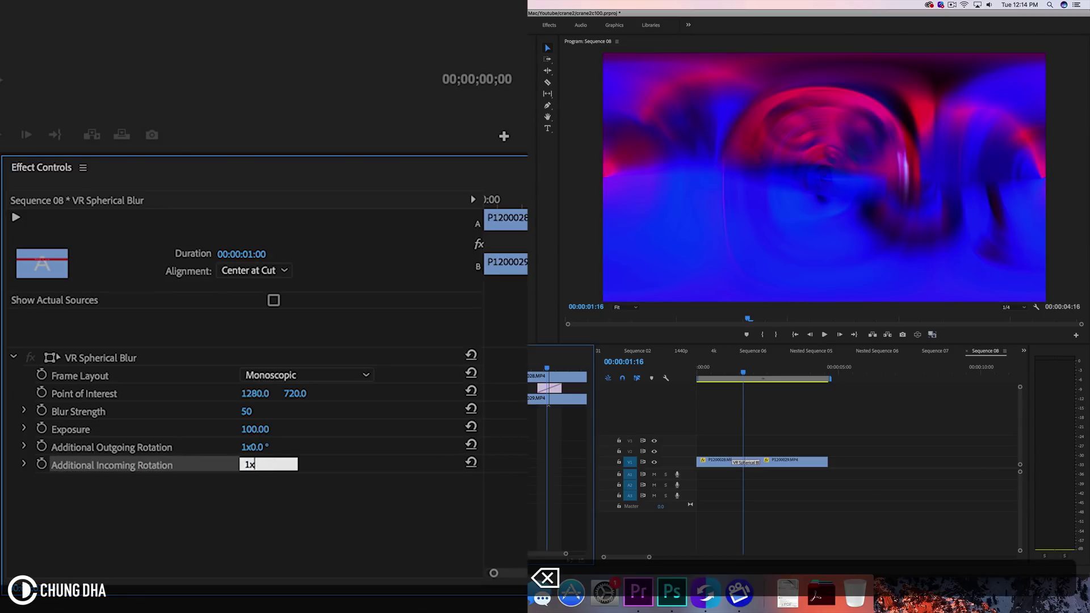
{"action": "key", "text": "Return"}
Play and scrub through the rotating Spherical Blur transition several times.
{"action": "left_click_drag", "start_coordinate": [756, 370], "coordinate": [721, 372]}
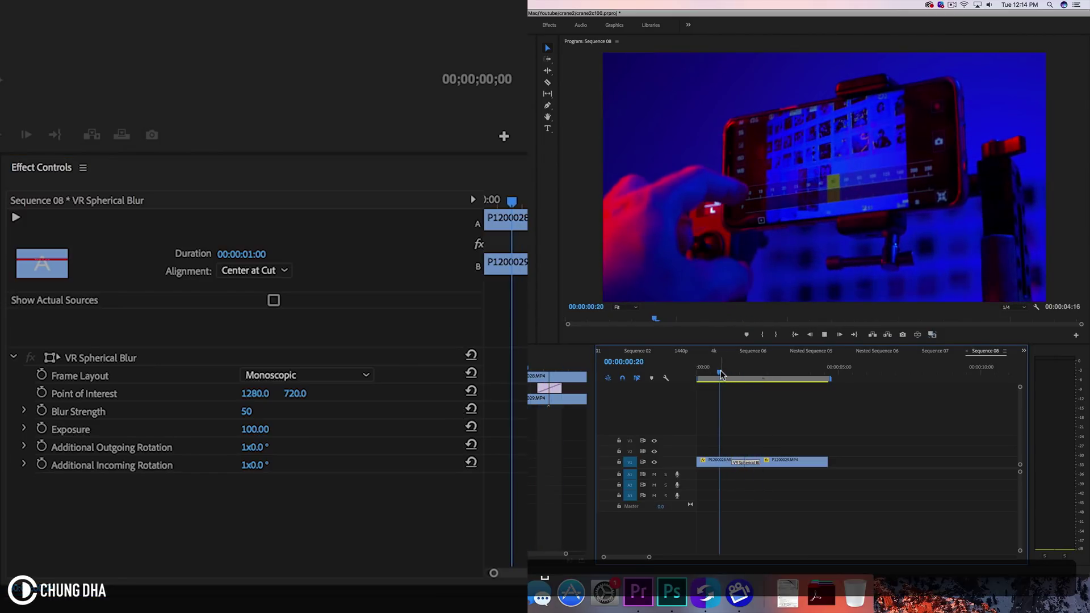
{"action": "key", "text": "space"}
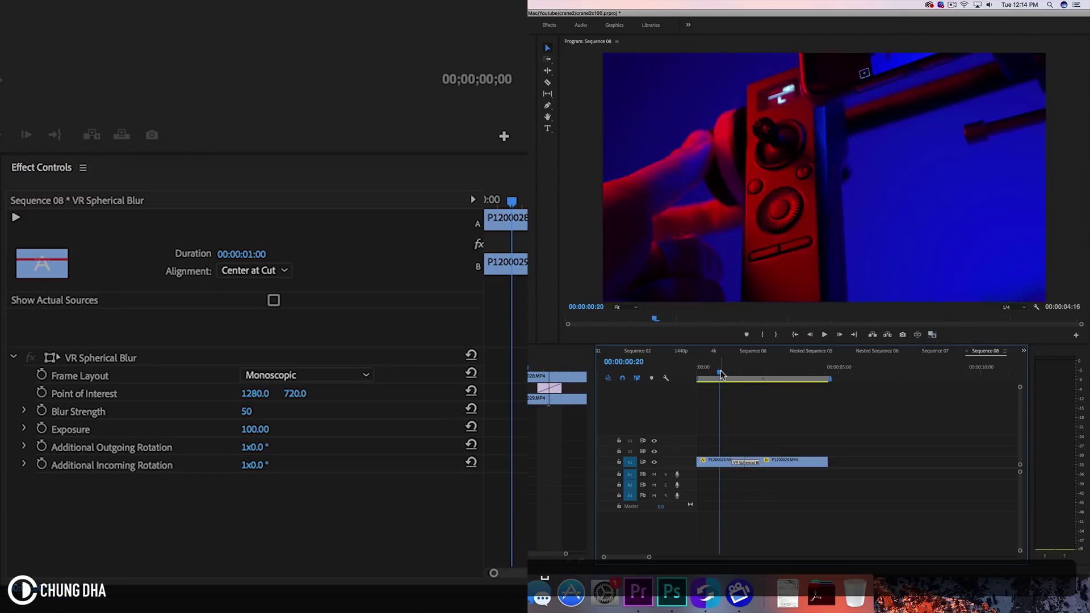
{"action": "key", "text": "space"}
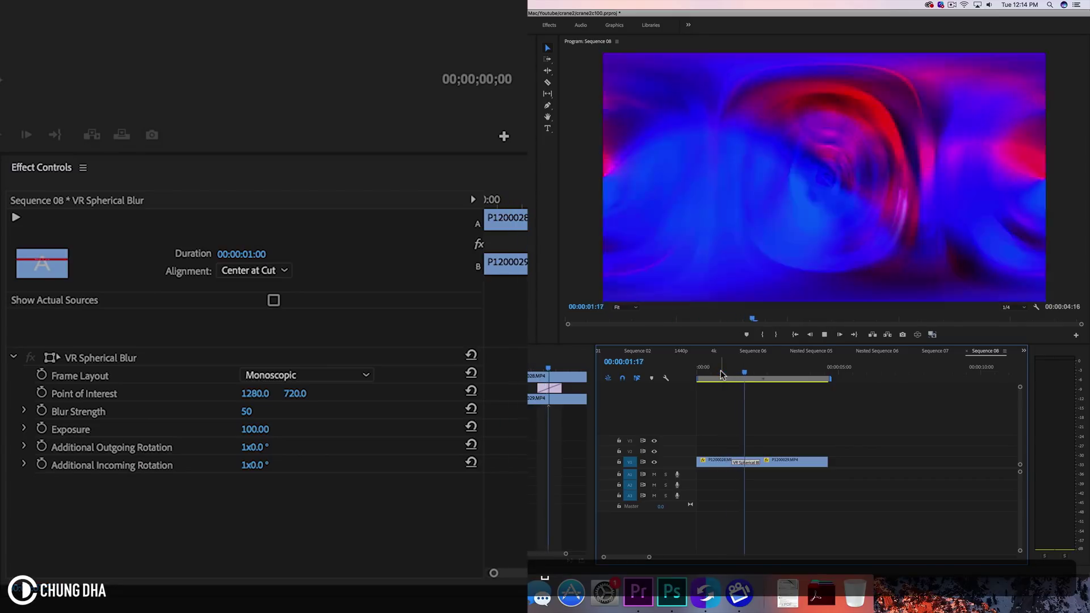
{"action": "key", "text": "space"}
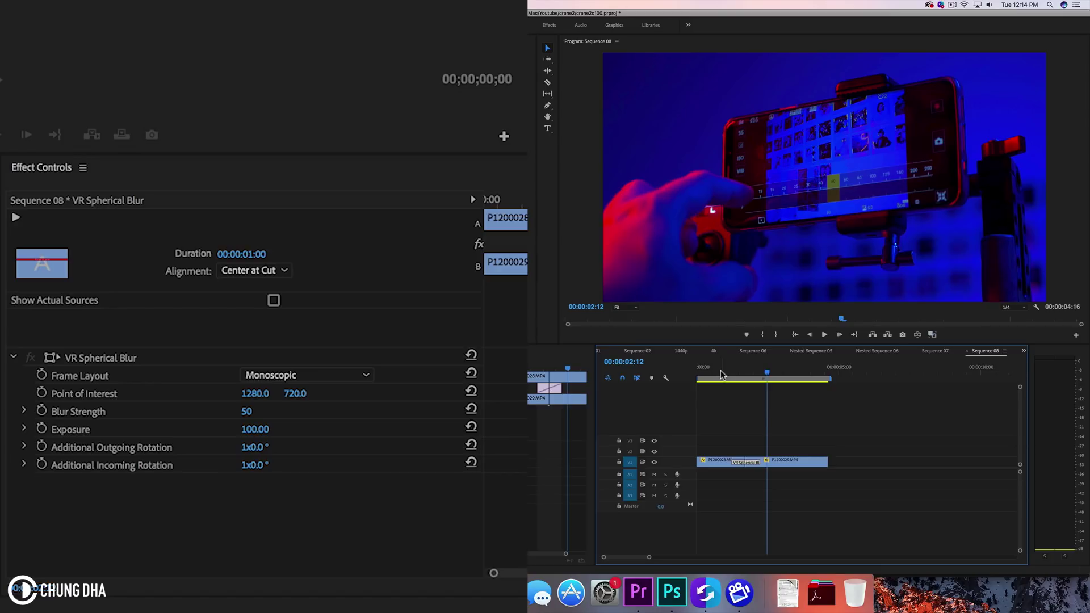
{"action": "key", "text": "space"}
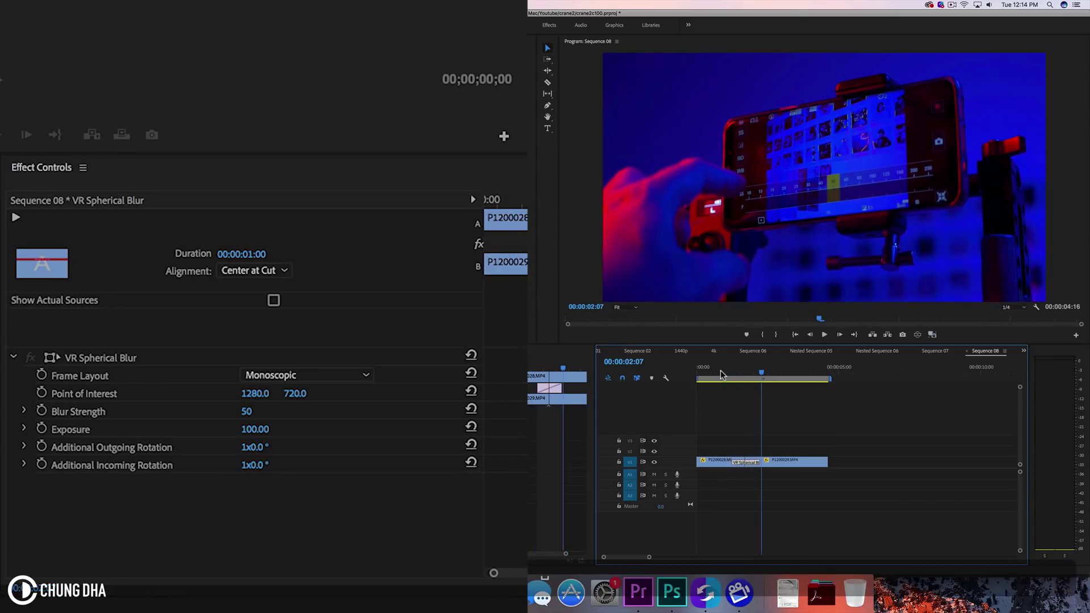
{"action": "mouse_move", "coordinate": [721, 375]}
{"action": "left_mouse_down"}
{"action": "mouse_move", "coordinate": [767, 375]}
{"action": "mouse_move", "coordinate": [729, 373]}
{"action": "left_mouse_up"}
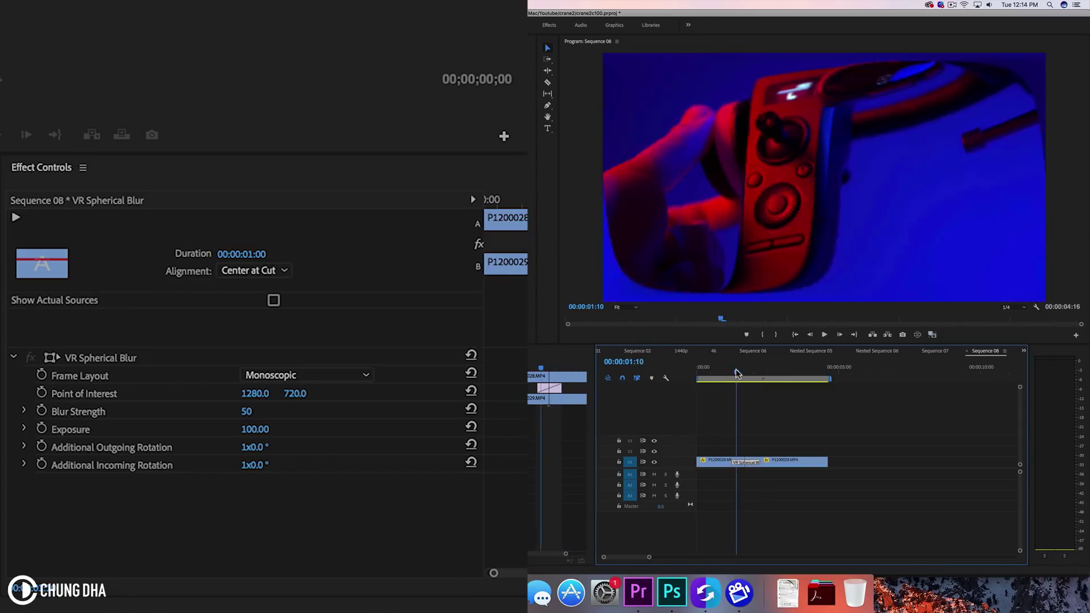
{"action": "key", "text": "space"}
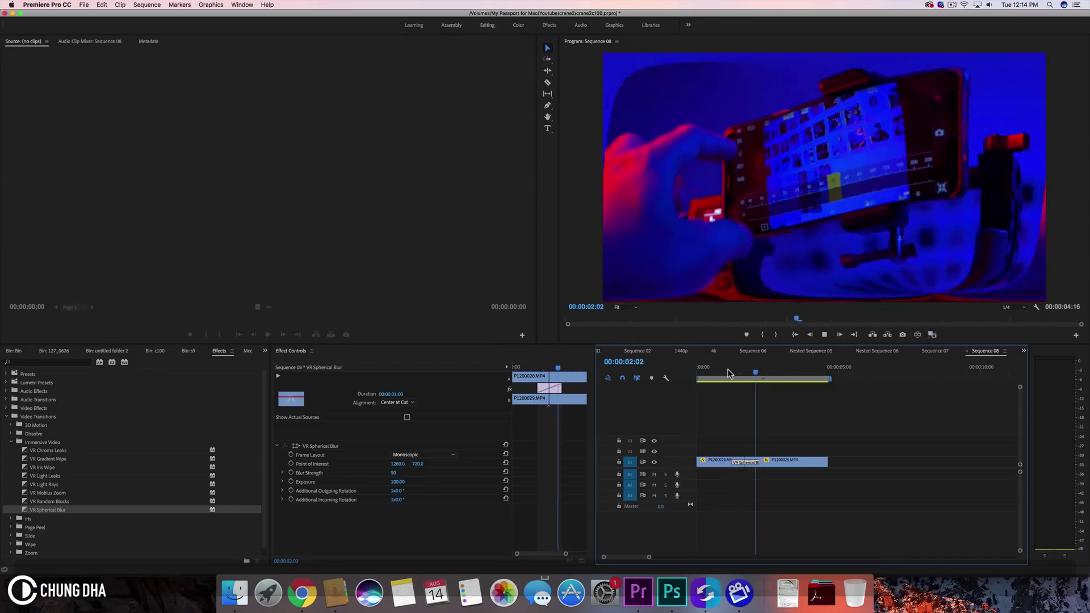
{"action": "key", "text": "space"}
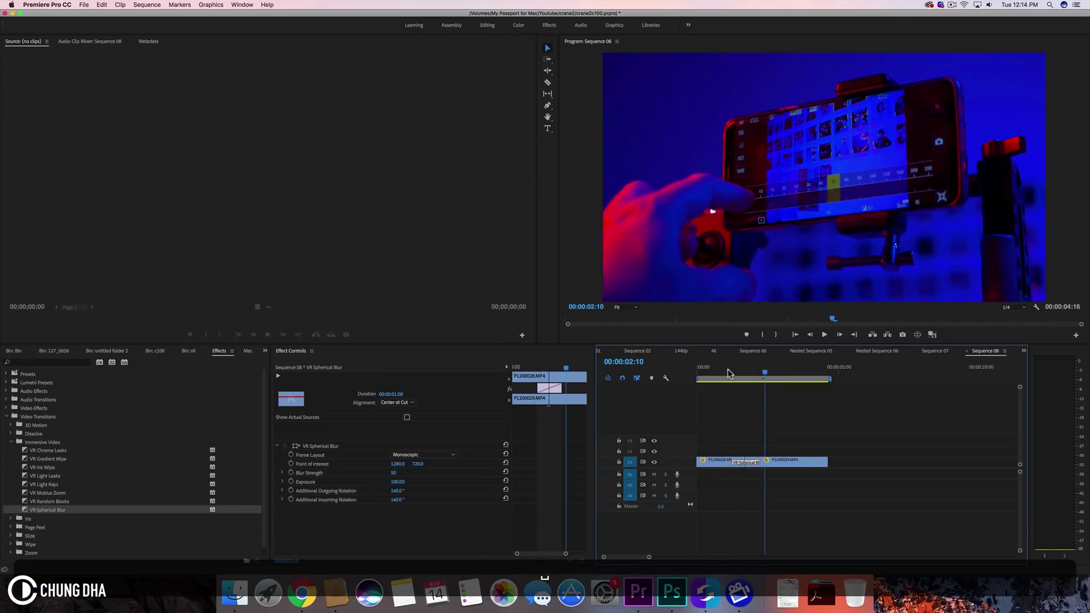